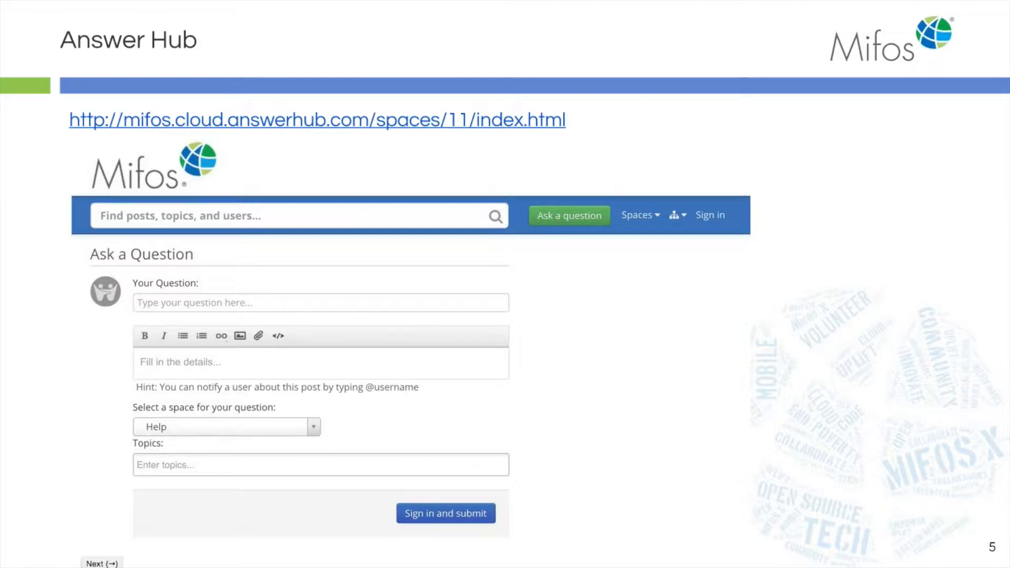
Advance the slideshow past the Answer Hub slide to the Hands On Demonstration slide.
{"action": "left_click", "coordinate": [102, 567]}
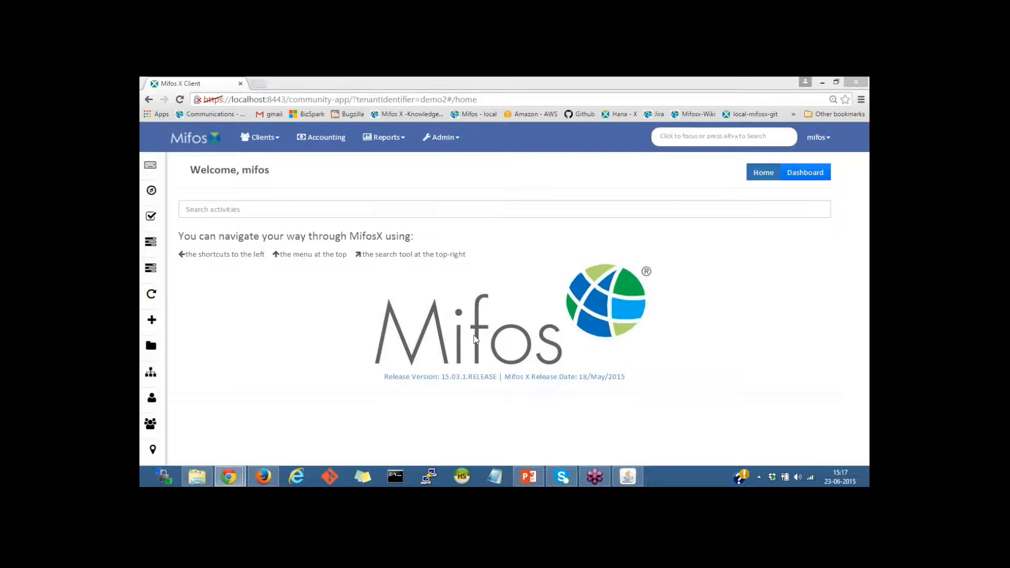
Go to the Clients list and start a new client with Create Client.
{"action": "left_click", "coordinate": [273, 145]}
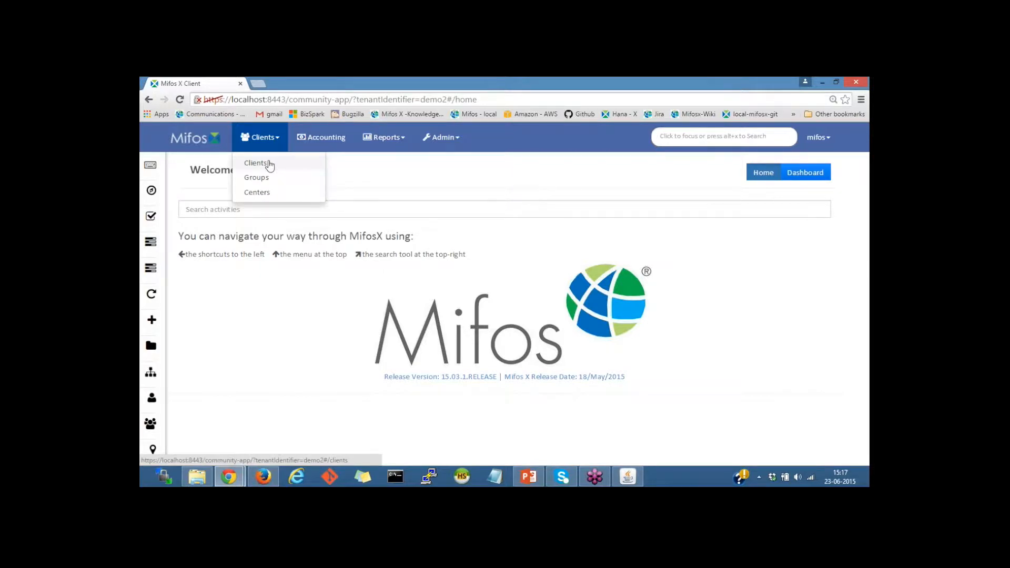
{"action": "left_click", "coordinate": [270, 165]}
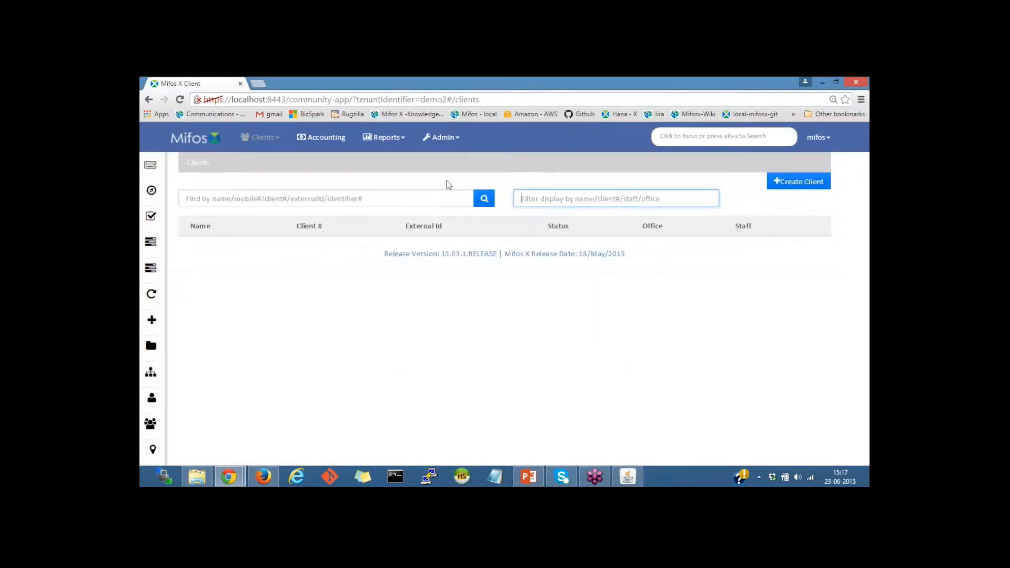
{"action": "left_click", "coordinate": [793, 188]}
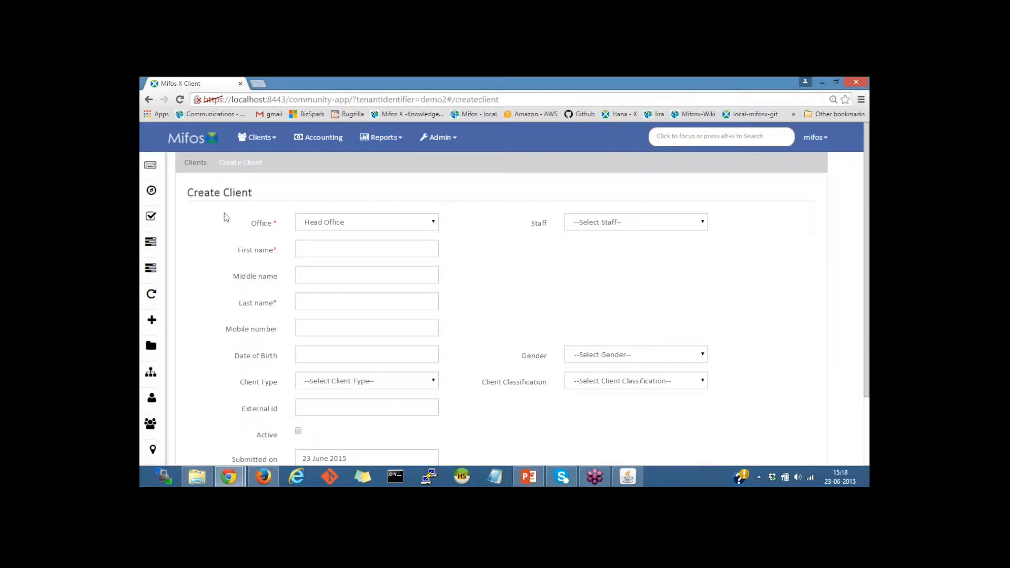
Set the office to Church street branch and enter the client's first and last names.
{"action": "left_click", "coordinate": [382, 226]}
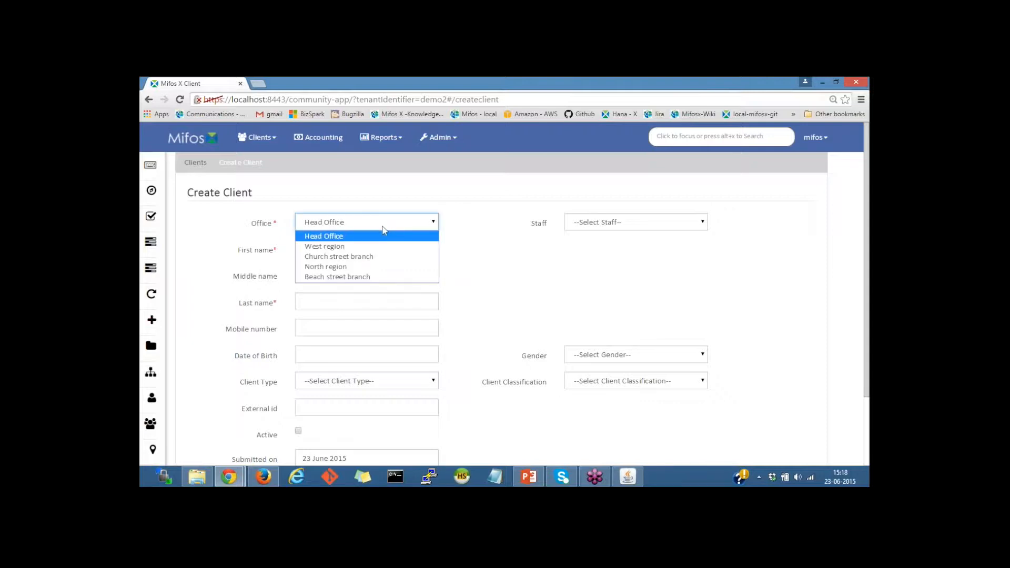
{"action": "left_click", "coordinate": [351, 259]}
{"action": "left_click", "coordinate": [304, 247]}
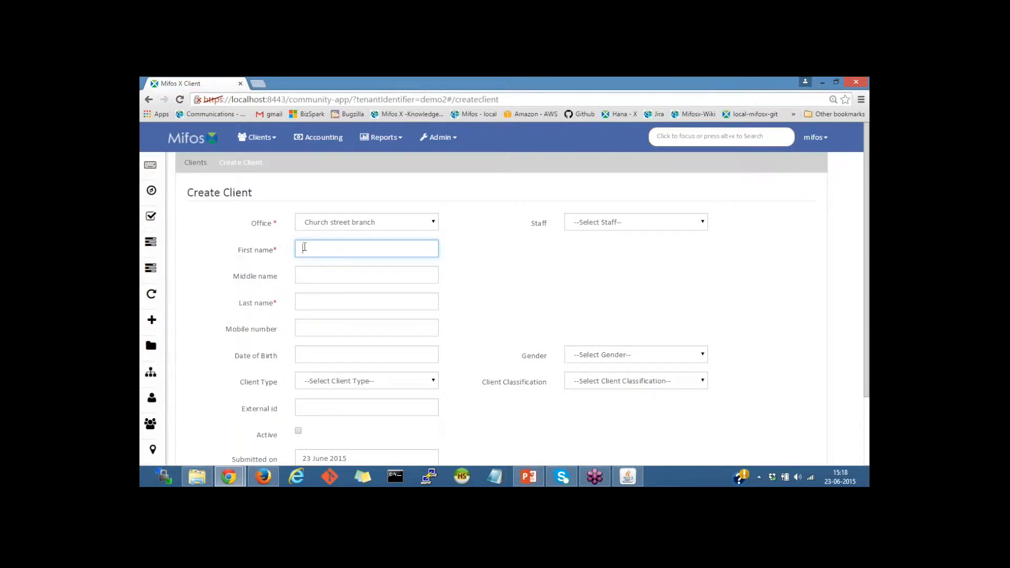
{"action": "left_click", "coordinate": [305, 300]}
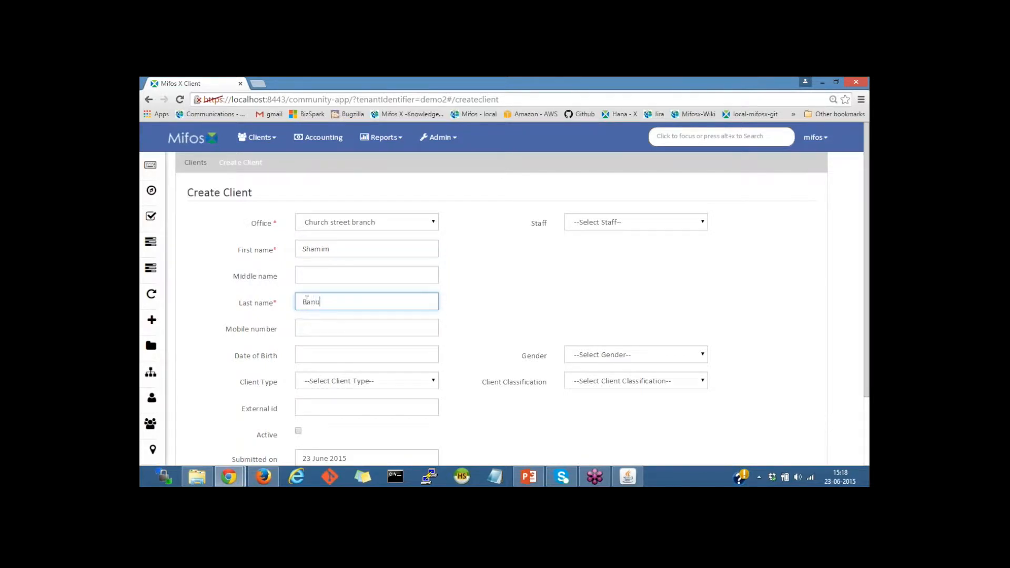
Add the client's middle name and mobile number.
{"action": "left_click", "coordinate": [326, 273]}
{"action": "type", "text": "k"}
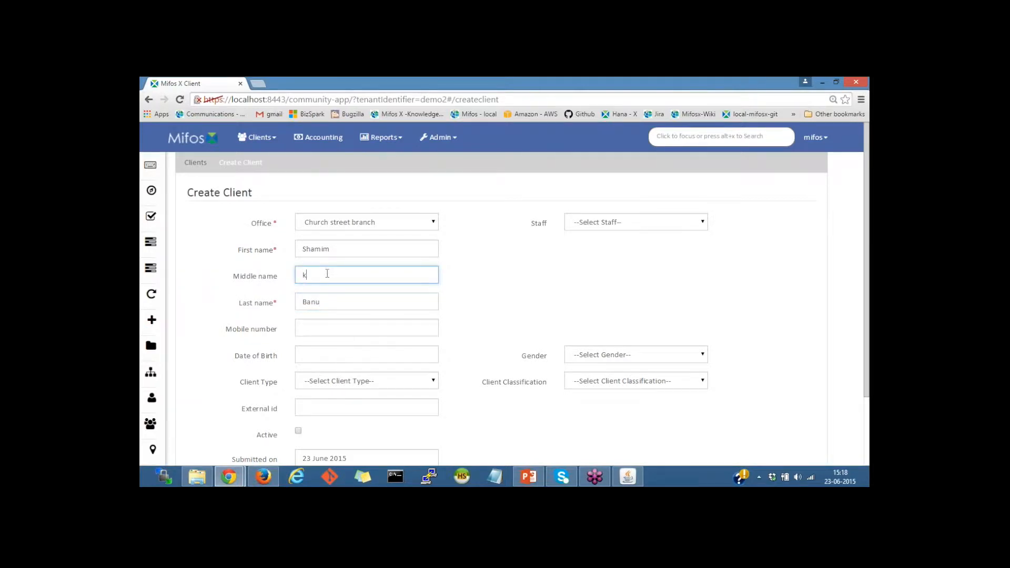
{"action": "left_click", "coordinate": [320, 330]}
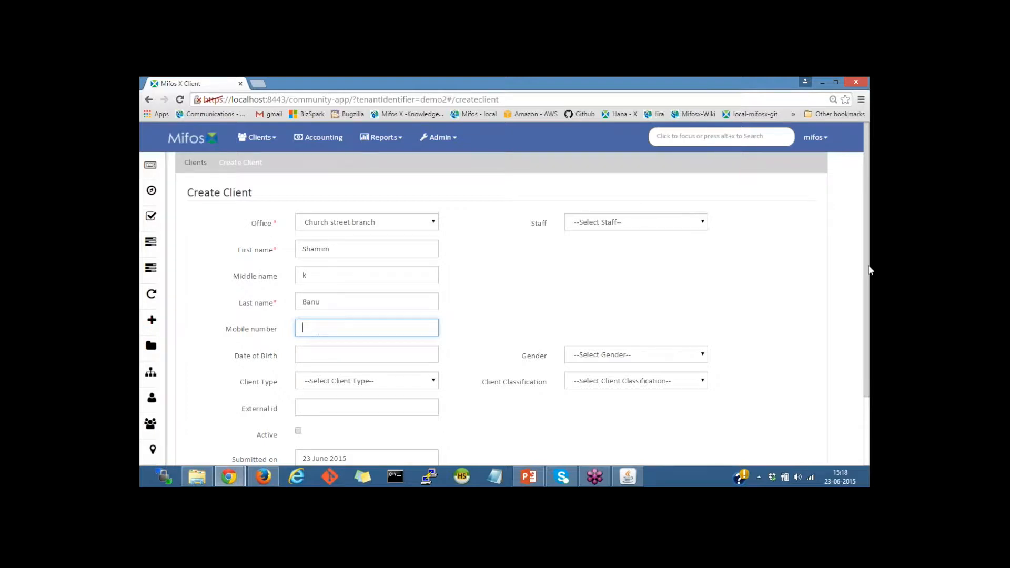
{"action": "left_click_drag", "start_coordinate": [870, 273], "coordinate": [870, 301]}
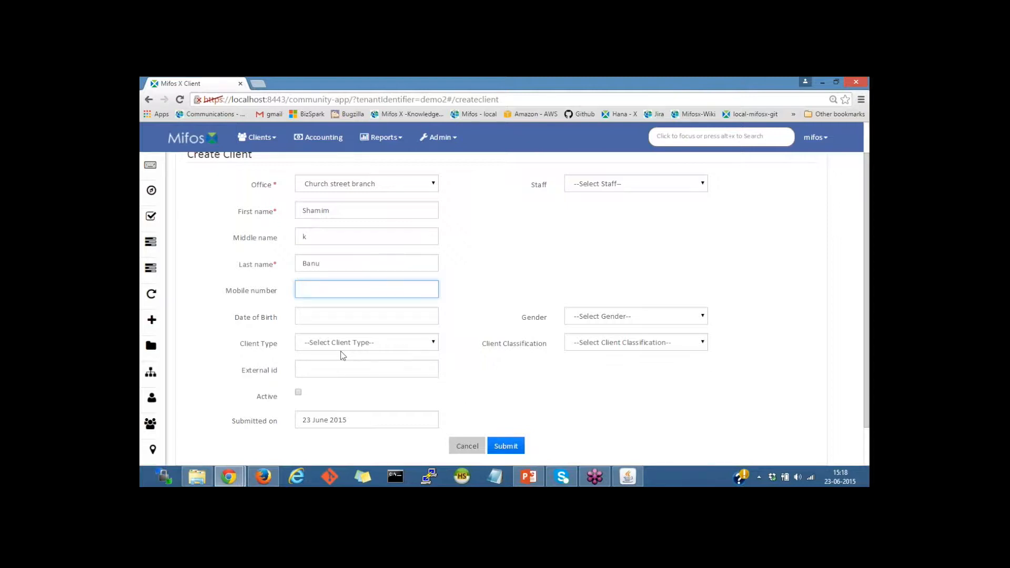
{"action": "type", "text": "12781329"}
Enter 02 February 1970 as the client's date of birth.
{"action": "left_click", "coordinate": [329, 317]}
{"action": "scroll", "coordinate": [379, 349], "scroll_direction": "down", "scroll_amount": 2}
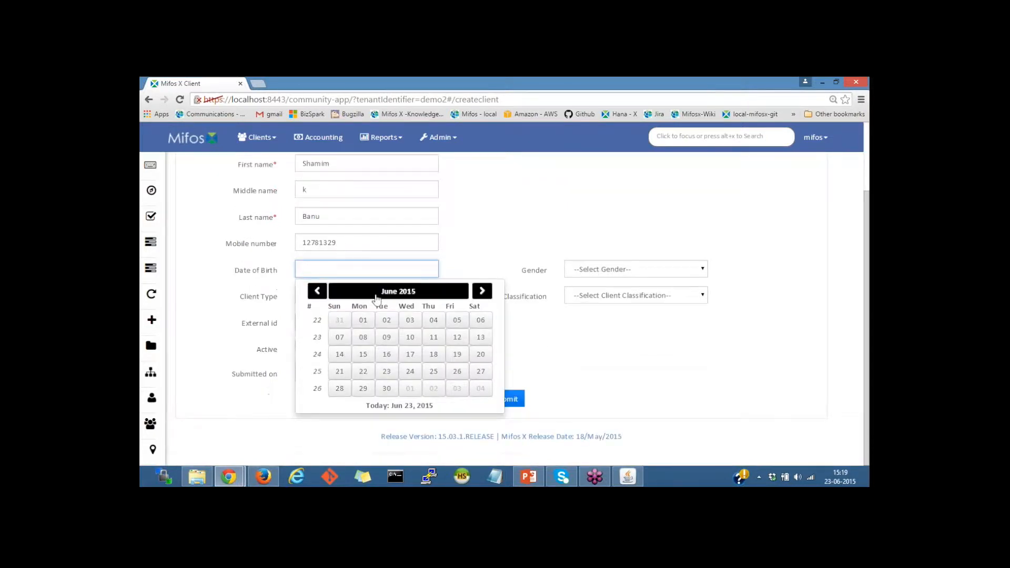
{"action": "left_click", "coordinate": [398, 291]}
{"action": "left_click", "coordinate": [320, 292]}
{"action": "left_click", "coordinate": [325, 296]}
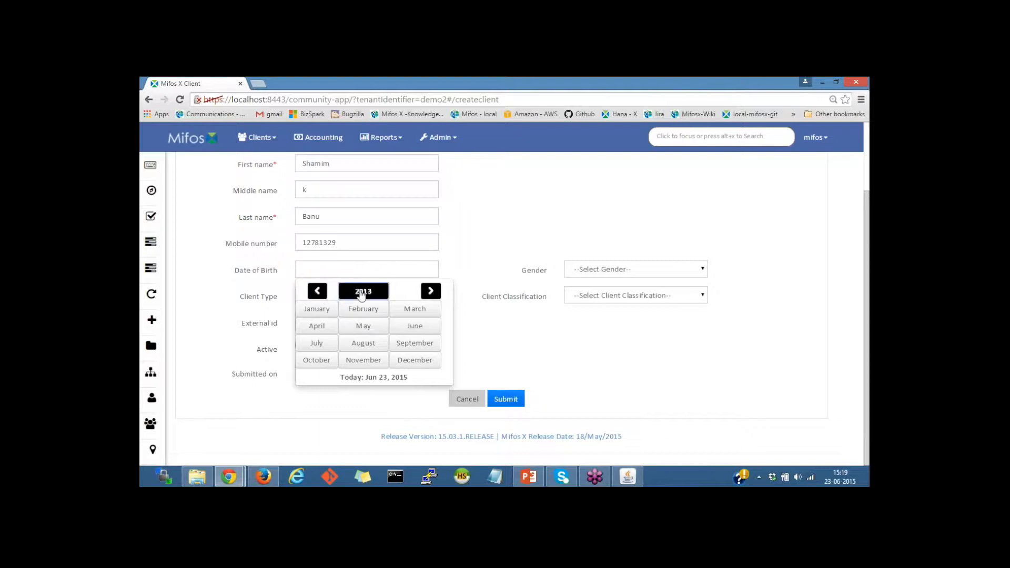
{"action": "left_click", "coordinate": [360, 293]}
{"action": "left_click", "coordinate": [317, 293]}
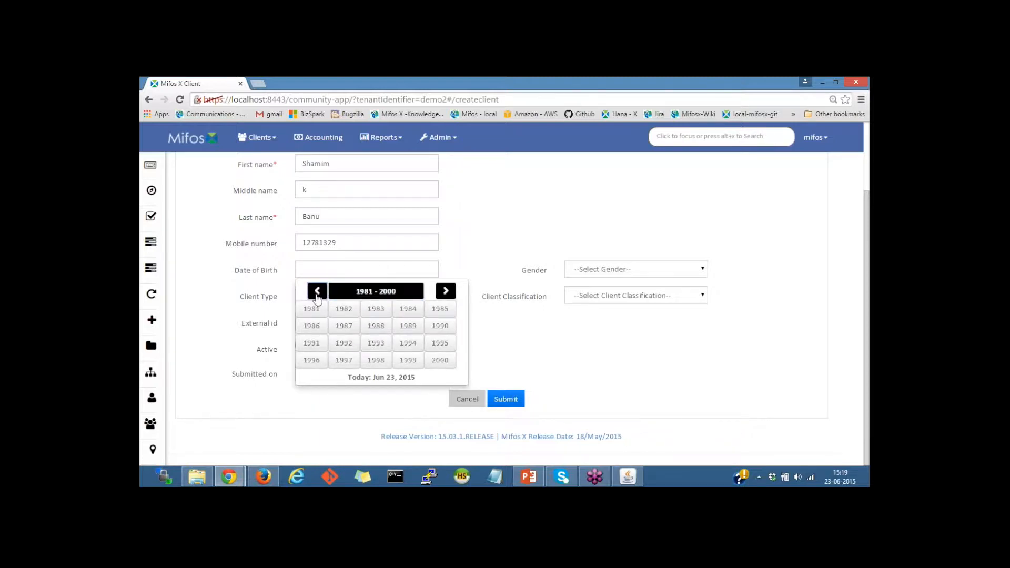
{"action": "left_click", "coordinate": [315, 292]}
{"action": "left_click", "coordinate": [440, 327]}
{"action": "left_click", "coordinate": [362, 310]}
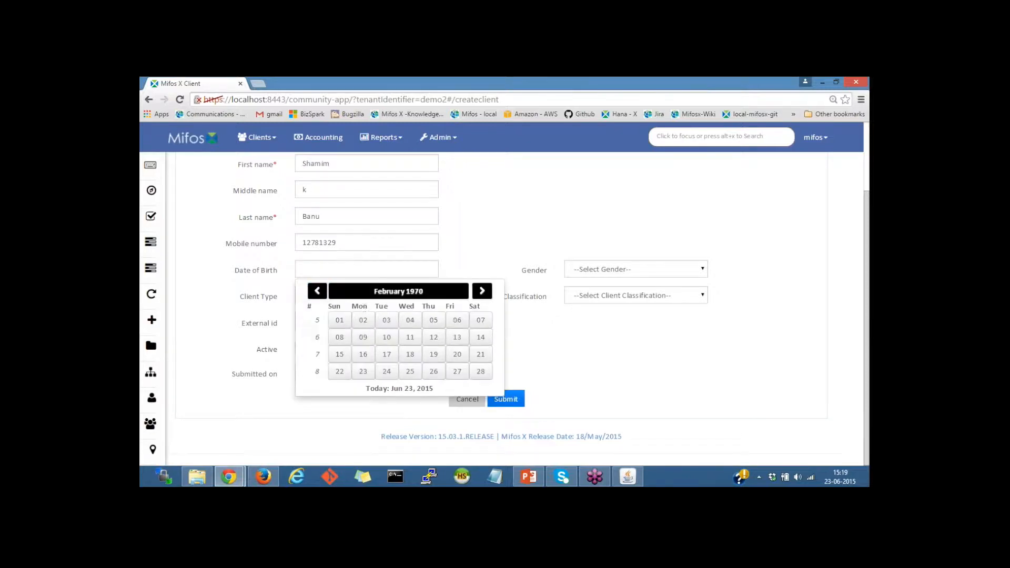
{"action": "left_click", "coordinate": [362, 320]}
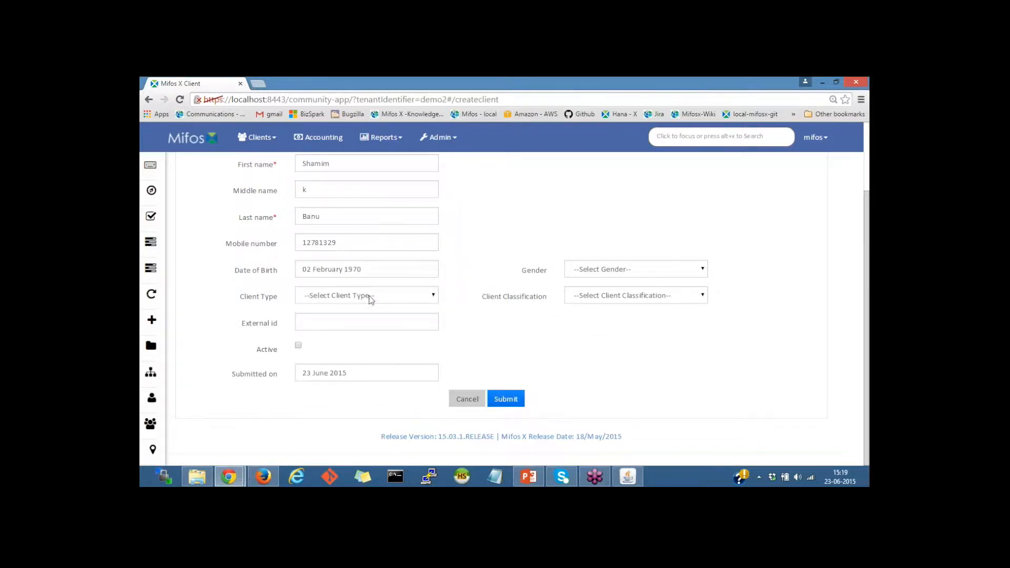
{"action": "left_click", "coordinate": [347, 301]}
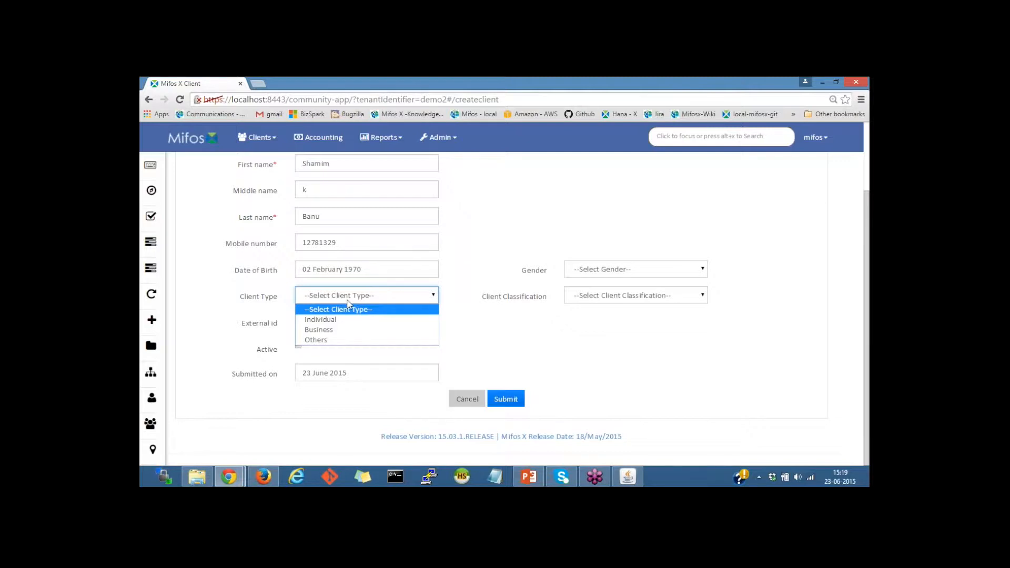
Make the client a Female, Business-type client classified as Women business.
{"action": "left_click", "coordinate": [332, 332]}
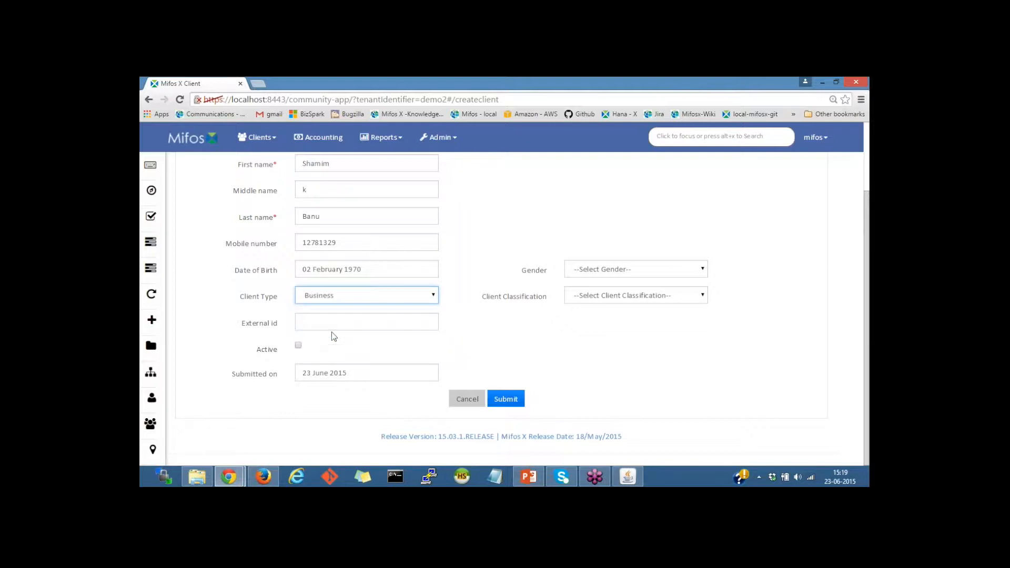
{"action": "left_click", "coordinate": [585, 273]}
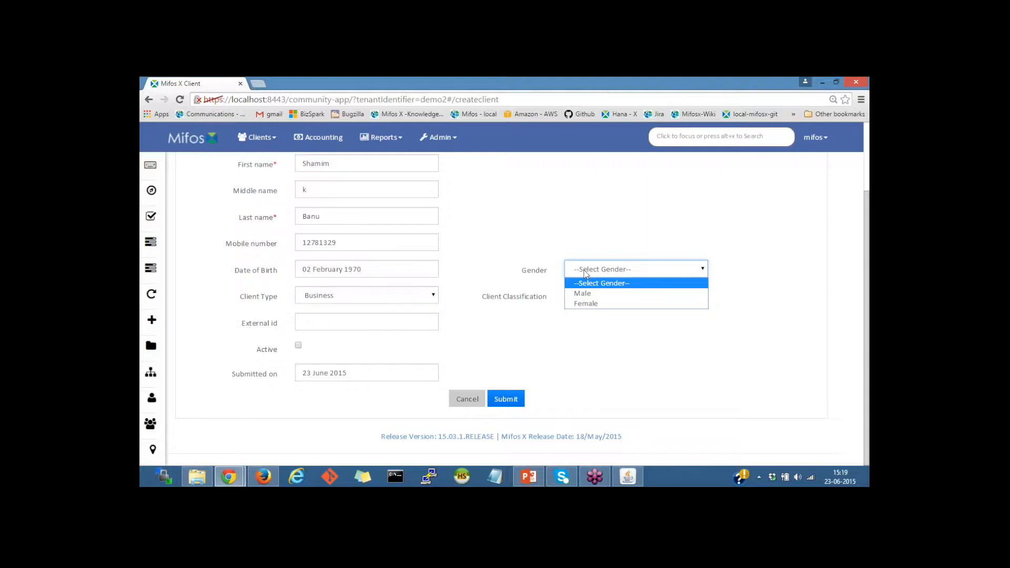
{"action": "left_click", "coordinate": [584, 303]}
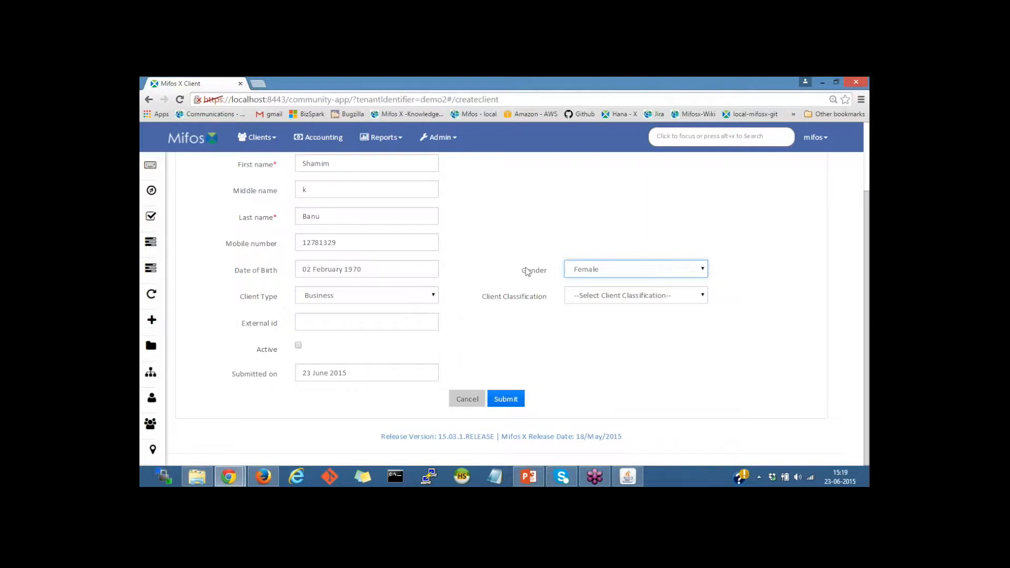
{"action": "left_click", "coordinate": [611, 299]}
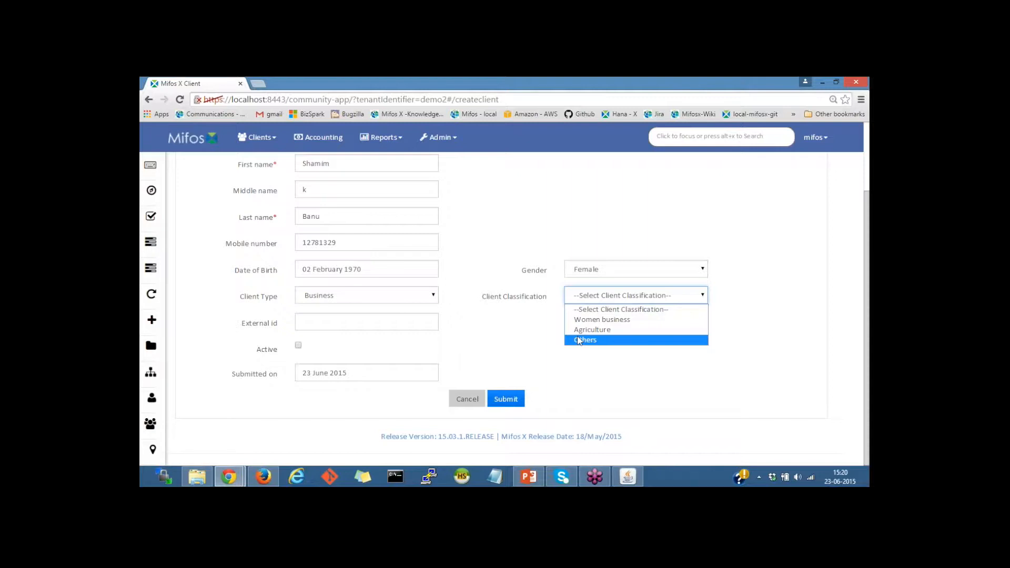
{"action": "left_click", "coordinate": [604, 320]}
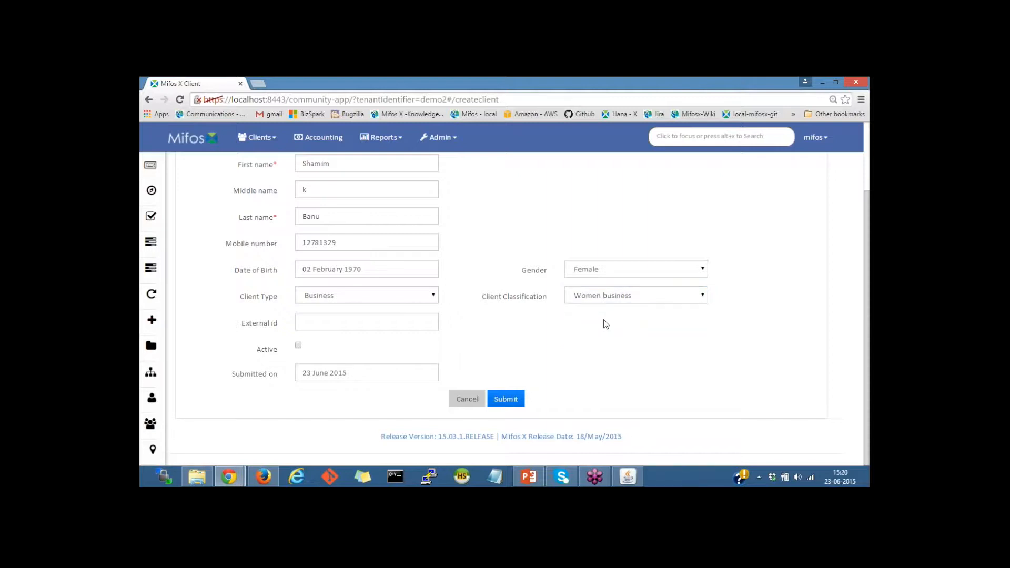
{"action": "left_click", "coordinate": [344, 326]}
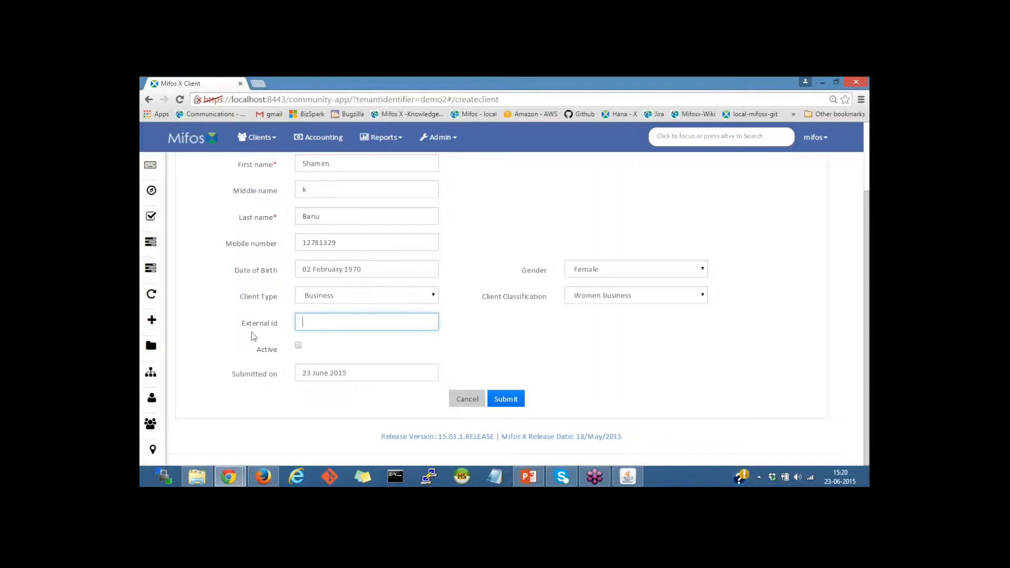
Enter external id G128 and assign a staff member to the client.
{"action": "type", "text": "G128"}
{"action": "scroll", "coordinate": [381, 320], "scroll_direction": "up", "scroll_amount": 2}
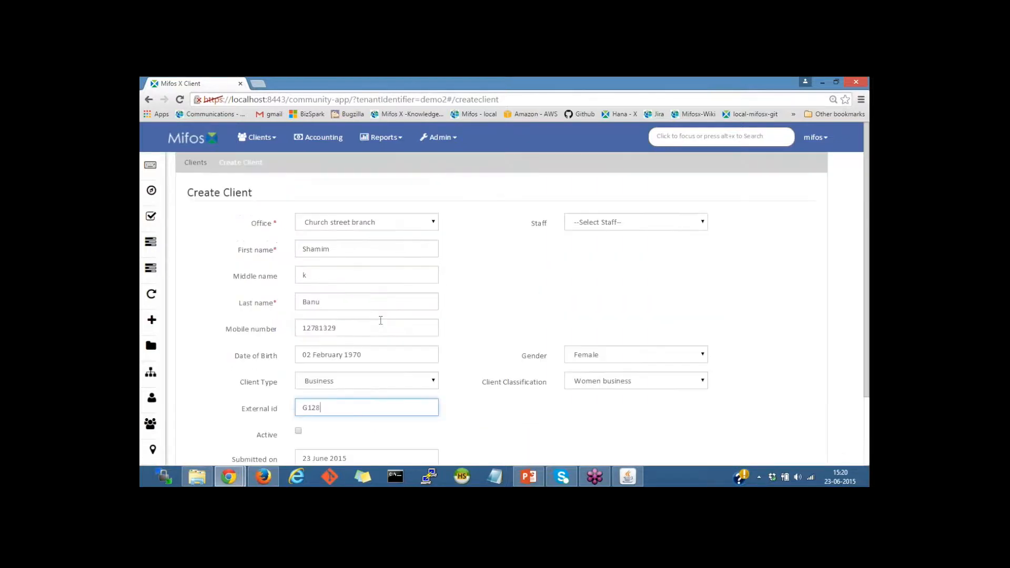
{"action": "left_click", "coordinate": [623, 225]}
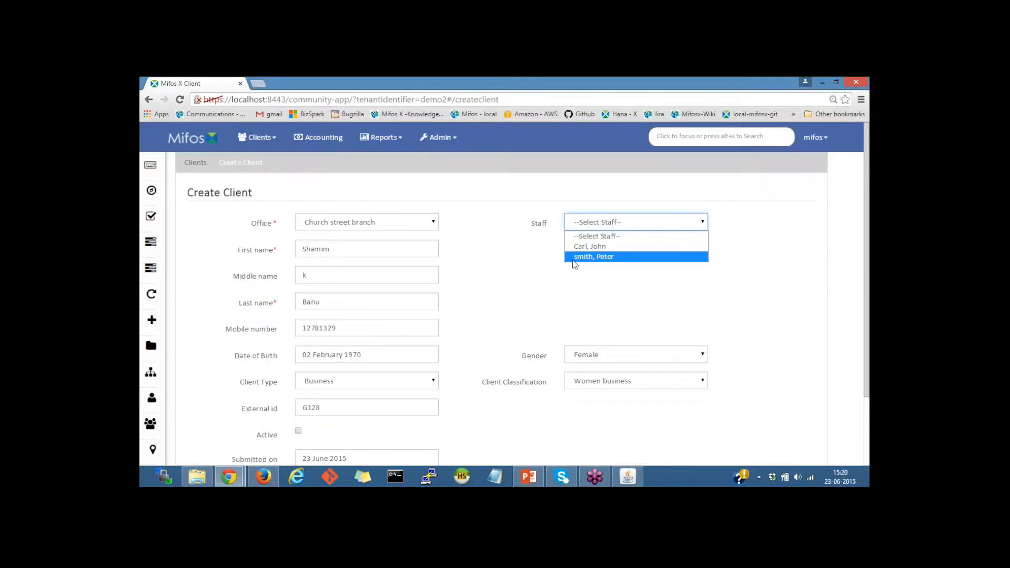
{"action": "left_click", "coordinate": [603, 249]}
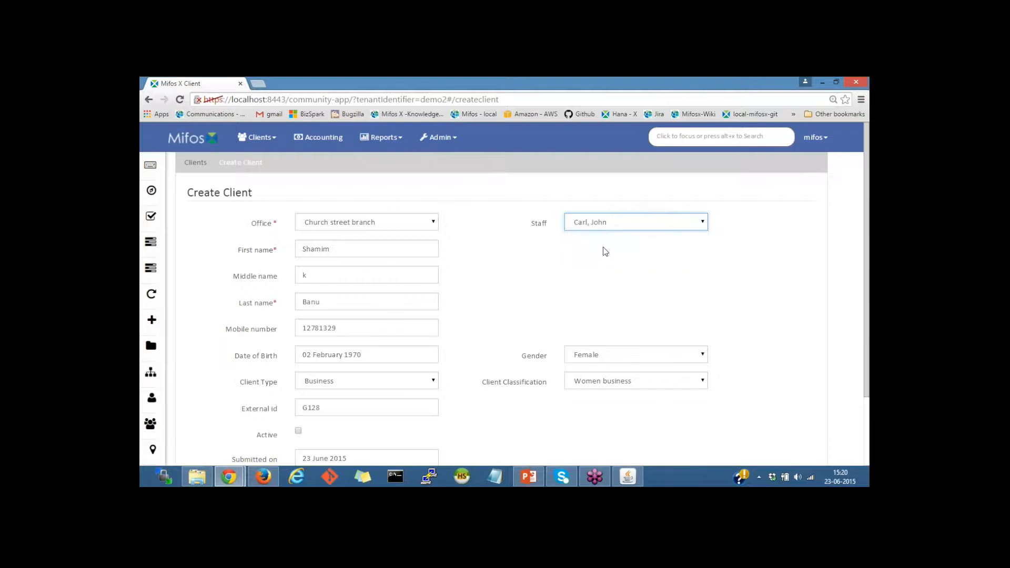
{"action": "scroll", "coordinate": [524, 267], "scroll_direction": "down", "scroll_amount": 1}
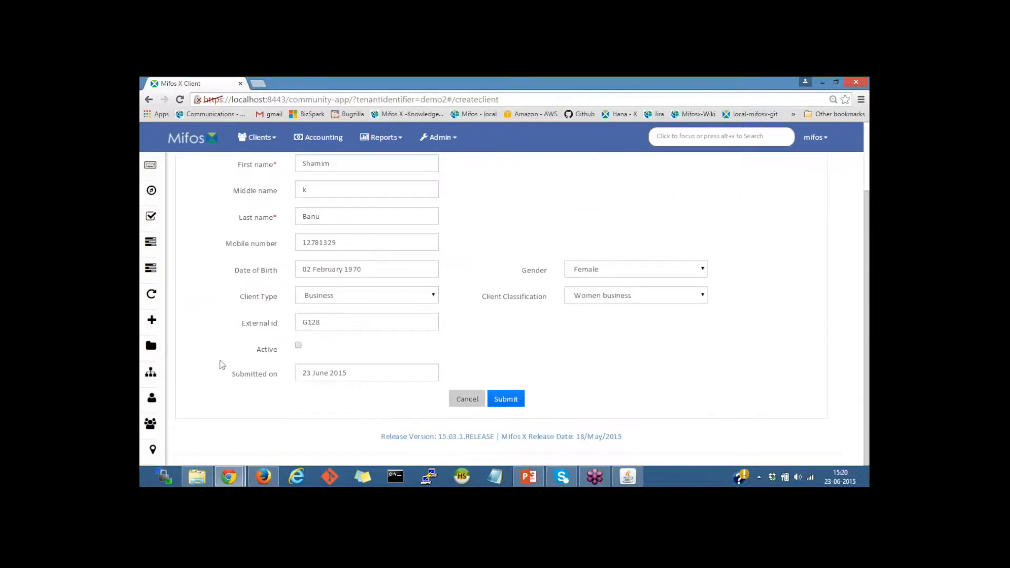
{"action": "left_click", "coordinate": [361, 370]}
{"action": "left_click", "coordinate": [251, 411]}
Try the Active option, then leave the client not activated.
{"action": "left_click", "coordinate": [298, 346]}
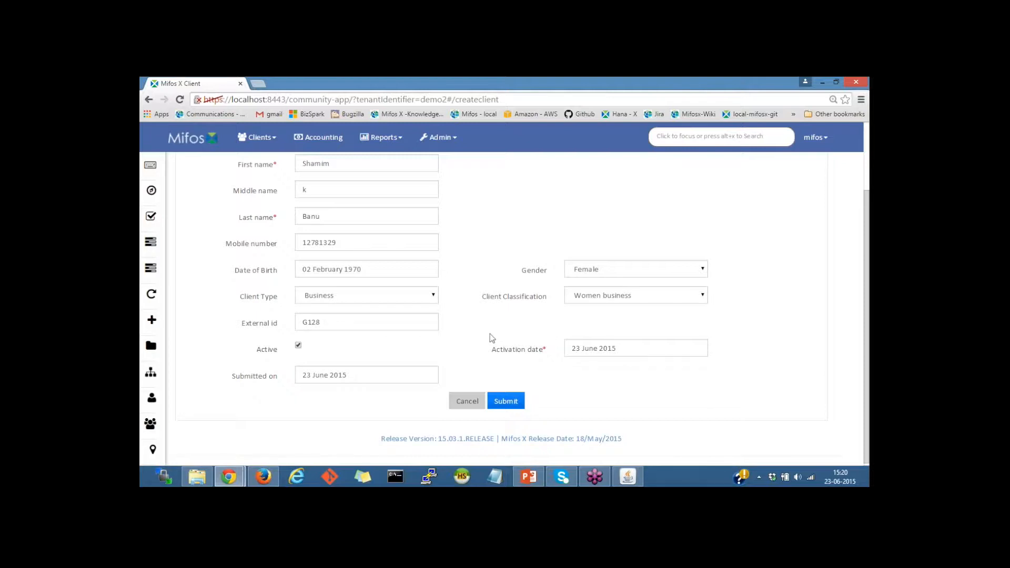
{"action": "left_click", "coordinate": [633, 345]}
{"action": "scroll", "coordinate": [558, 297], "scroll_direction": "down", "scroll_amount": 1}
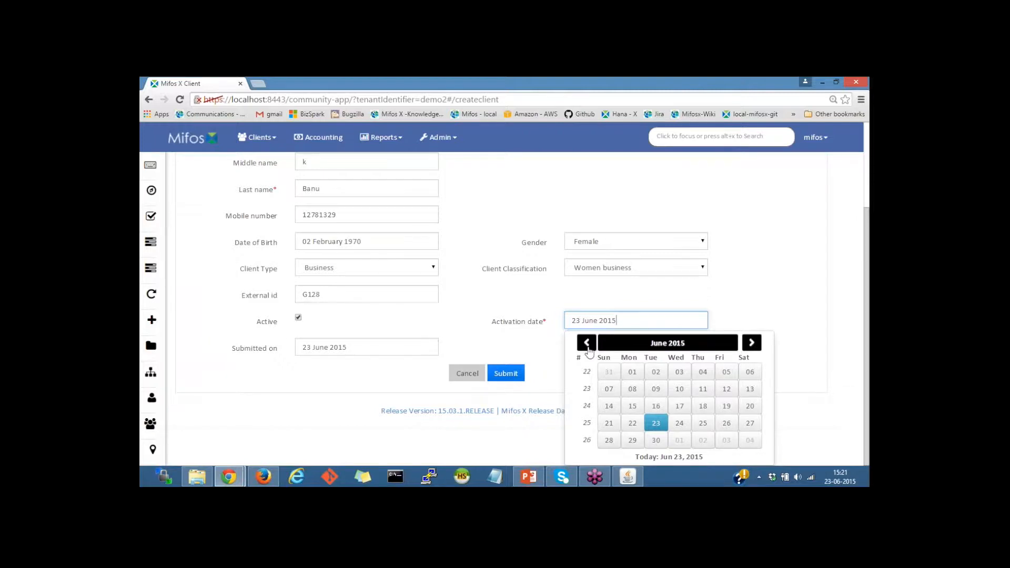
{"action": "left_click", "coordinate": [298, 319]}
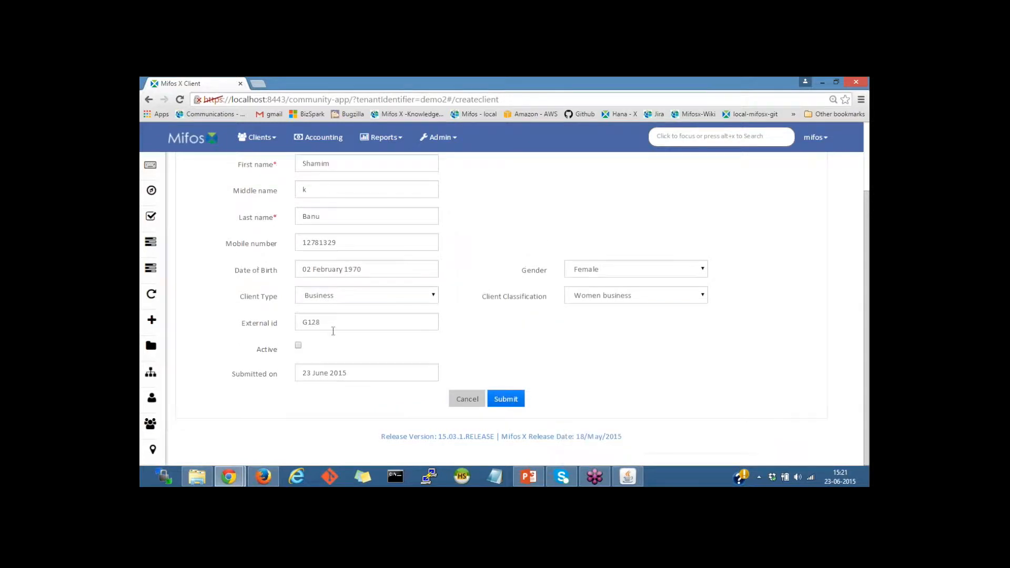
Set the submission date to 01 June 2015 and save the client.
{"action": "left_click", "coordinate": [354, 373]}
{"action": "scroll", "coordinate": [362, 377], "scroll_direction": "down", "scroll_amount": 1}
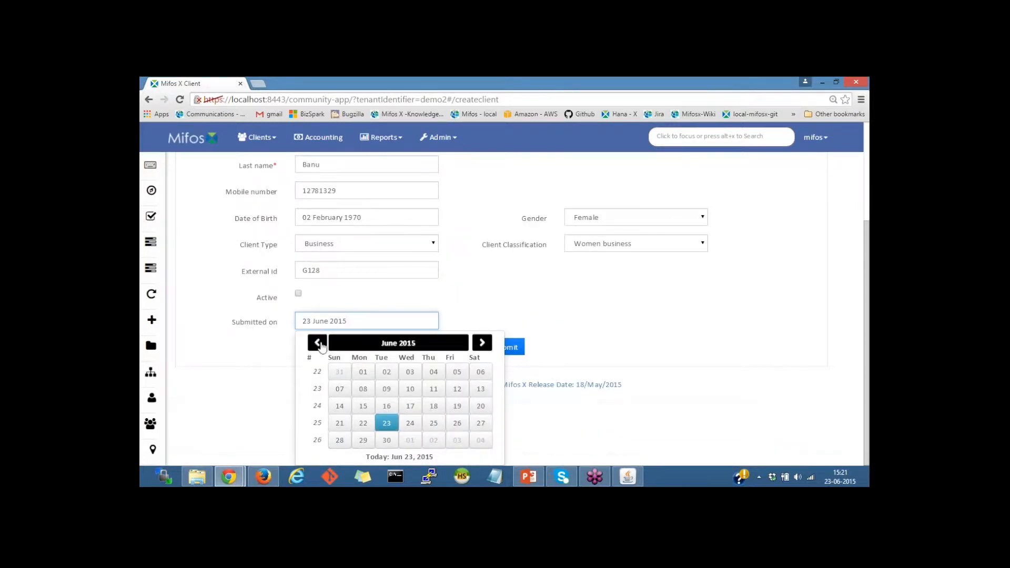
{"action": "left_click", "coordinate": [363, 371]}
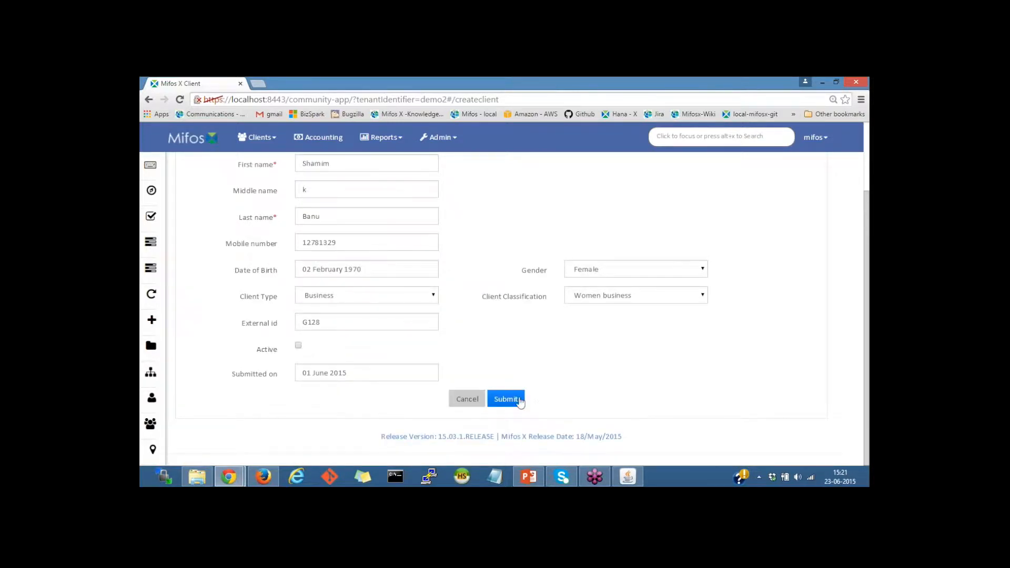
{"action": "left_click", "coordinate": [507, 399]}
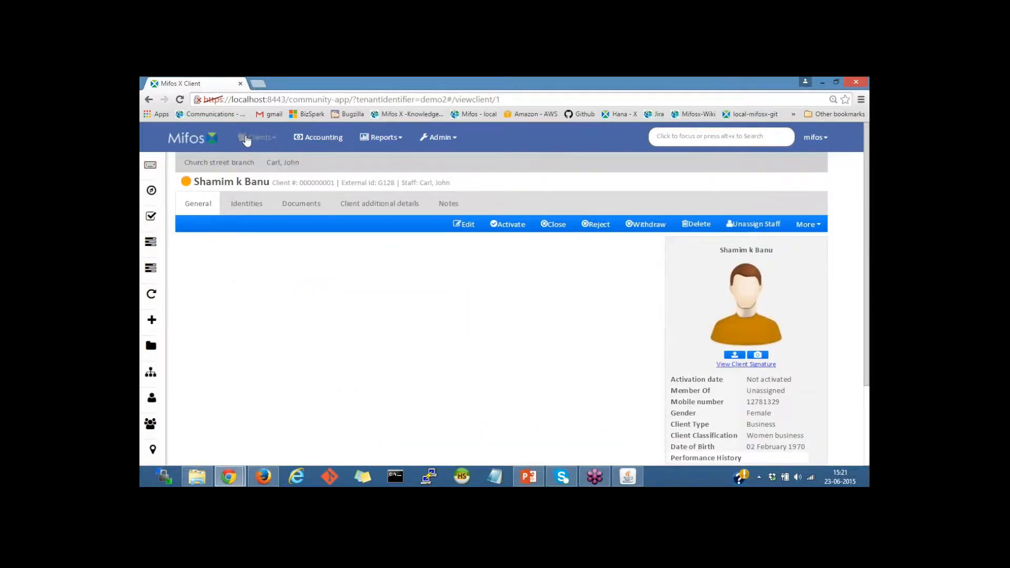
{"action": "left_click", "coordinate": [257, 138]}
{"action": "left_click", "coordinate": [267, 166]}
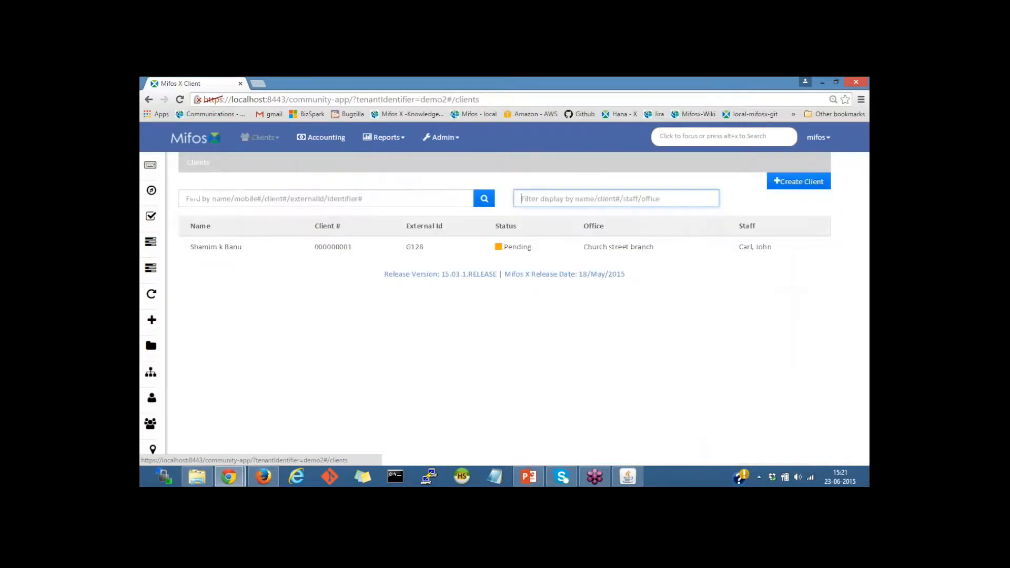
{"action": "left_click", "coordinate": [537, 247]}
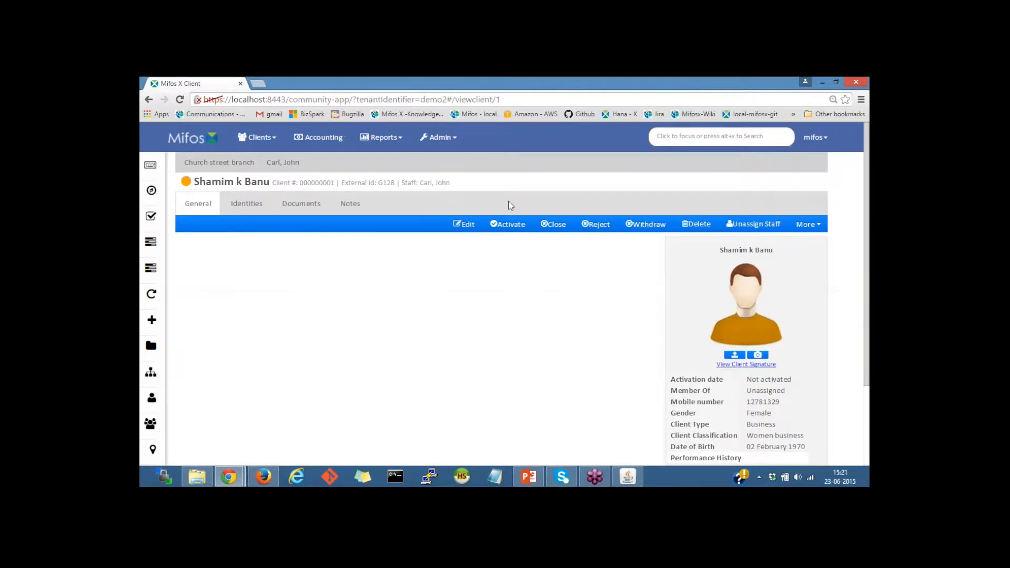
{"action": "left_click", "coordinate": [500, 231]}
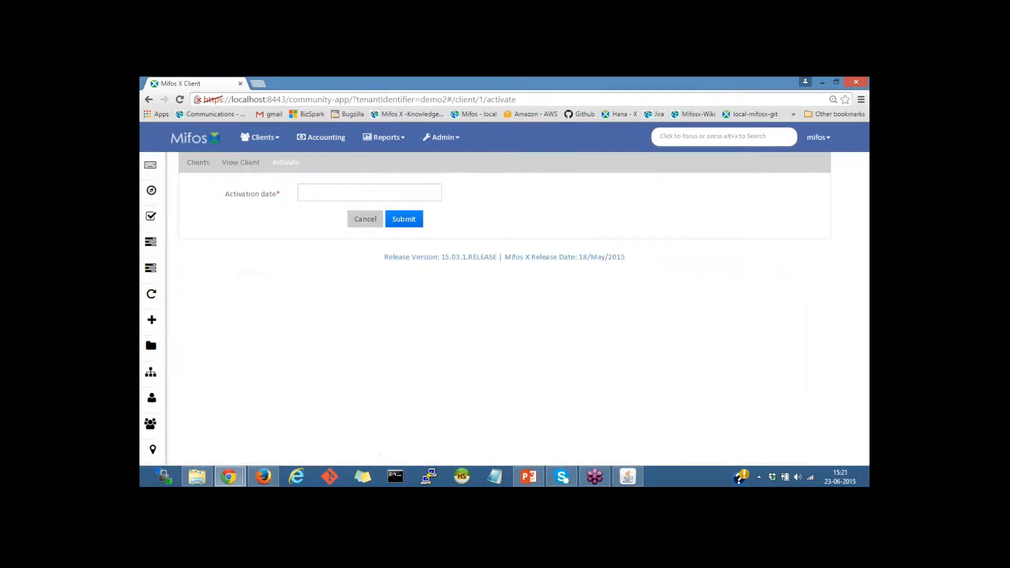
{"action": "left_click", "coordinate": [370, 194]}
{"action": "left_click", "coordinate": [547, 189]}
{"action": "left_click", "coordinate": [364, 220]}
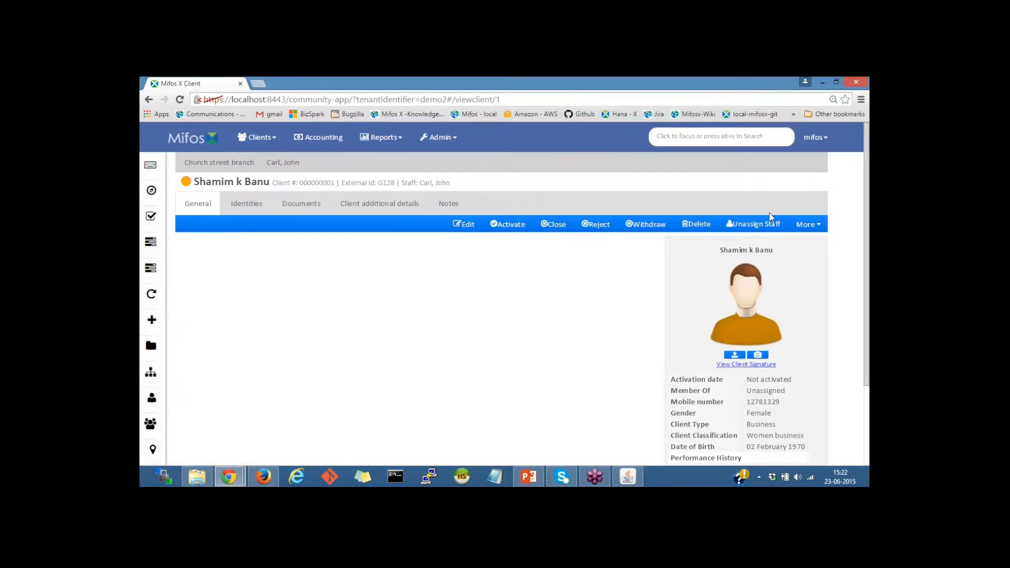
Upload download.jpg from Desktop > client documents as the client's profile photo.
{"action": "left_click", "coordinate": [808, 224]}
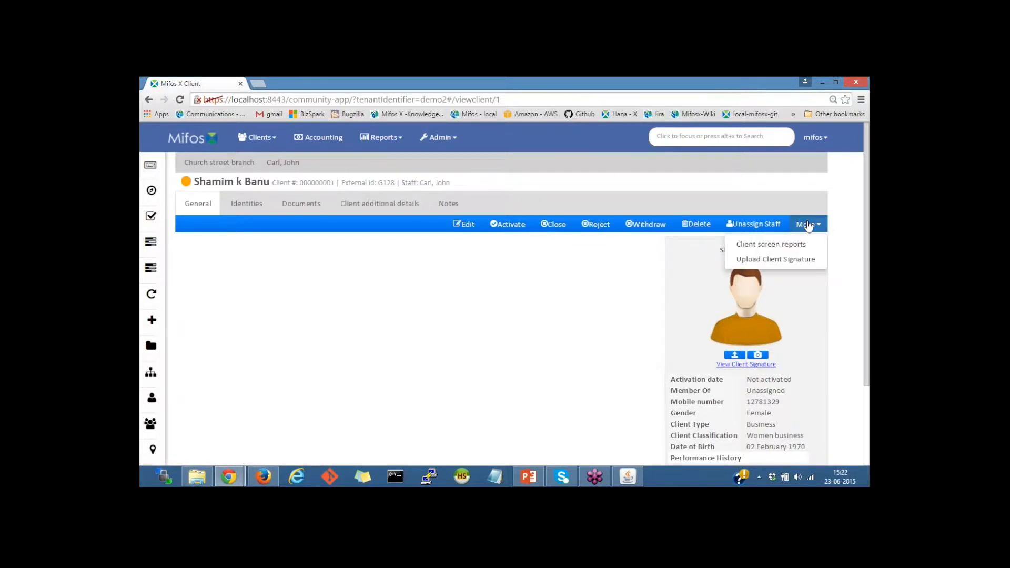
{"action": "left_click", "coordinate": [753, 203]}
{"action": "scroll", "coordinate": [789, 329], "scroll_direction": "down", "scroll_amount": 1}
{"action": "scroll", "coordinate": [789, 328], "scroll_direction": "up", "scroll_amount": 1}
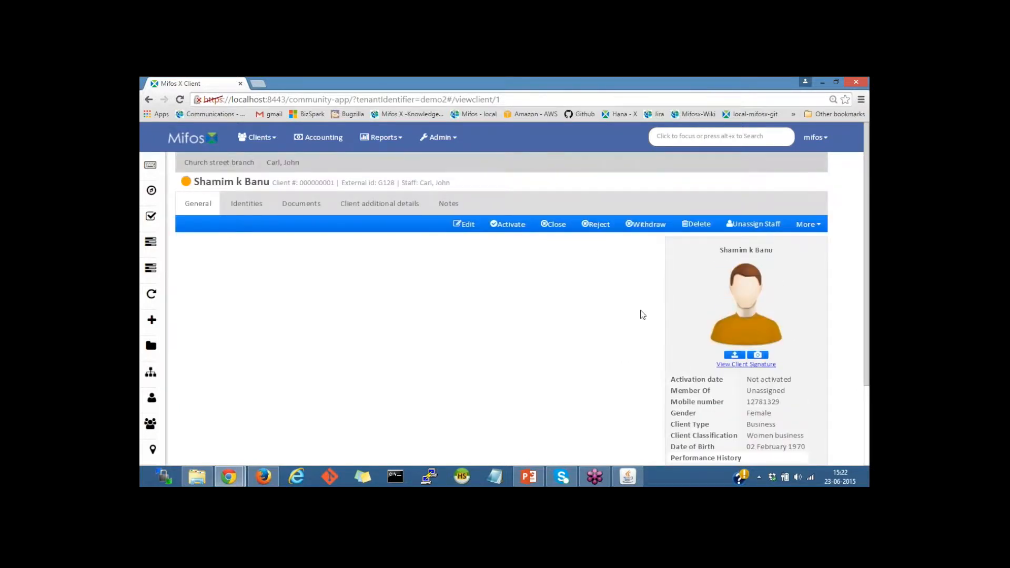
{"action": "left_click", "coordinate": [735, 356]}
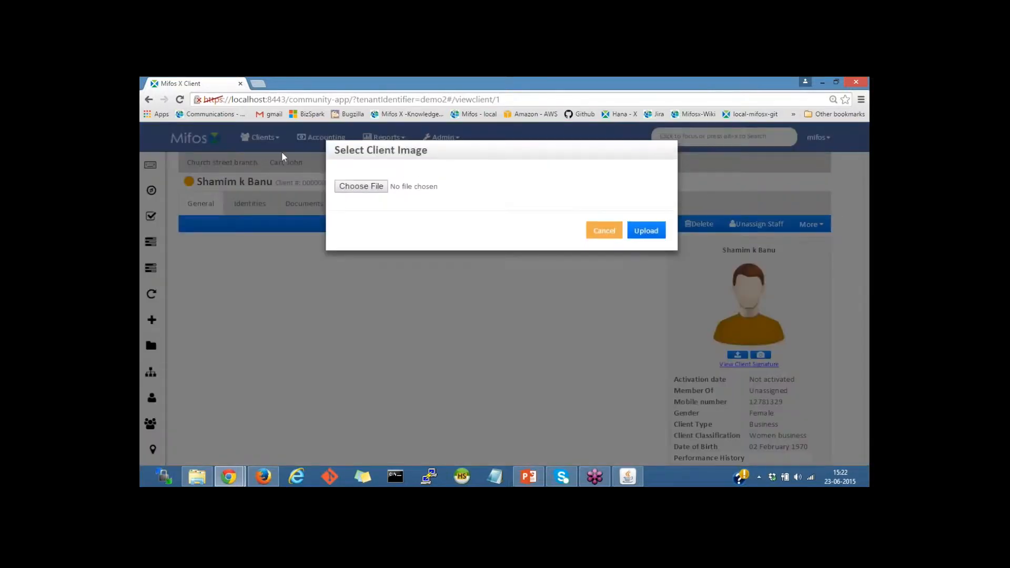
{"action": "left_click", "coordinate": [380, 188]}
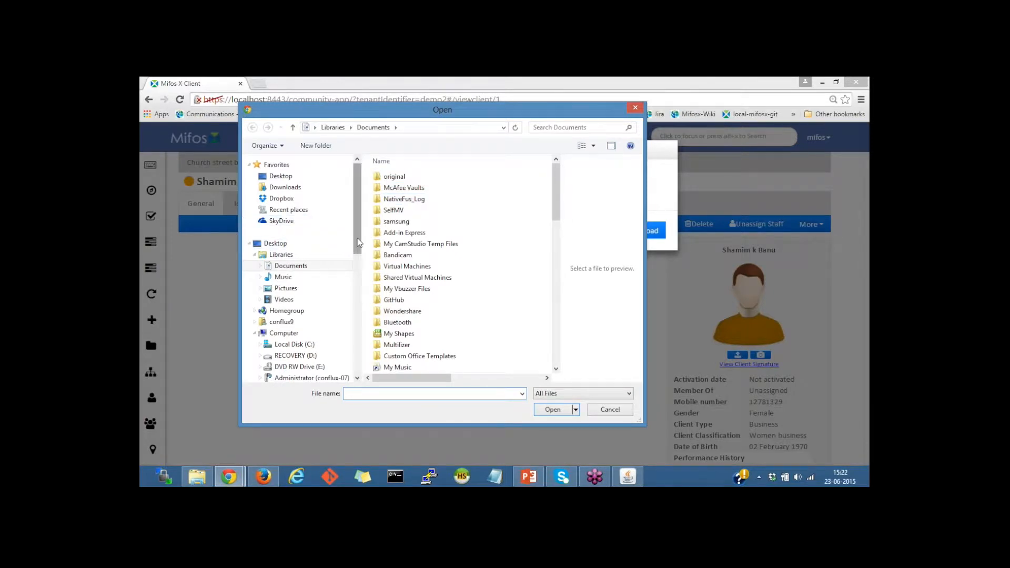
{"action": "left_click", "coordinate": [285, 179]}
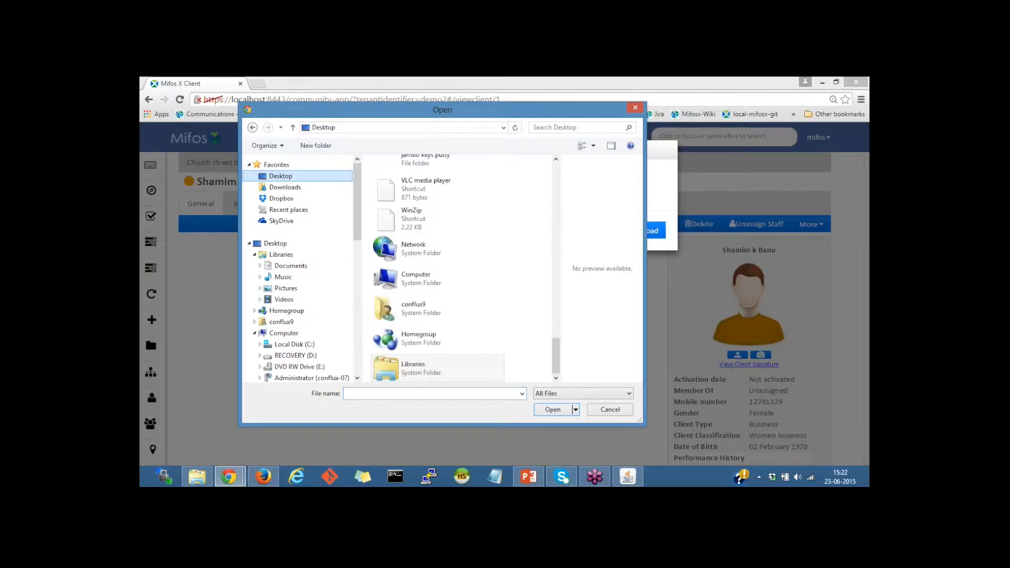
{"action": "left_click_drag", "start_coordinate": [554, 363], "coordinate": [551, 279]}
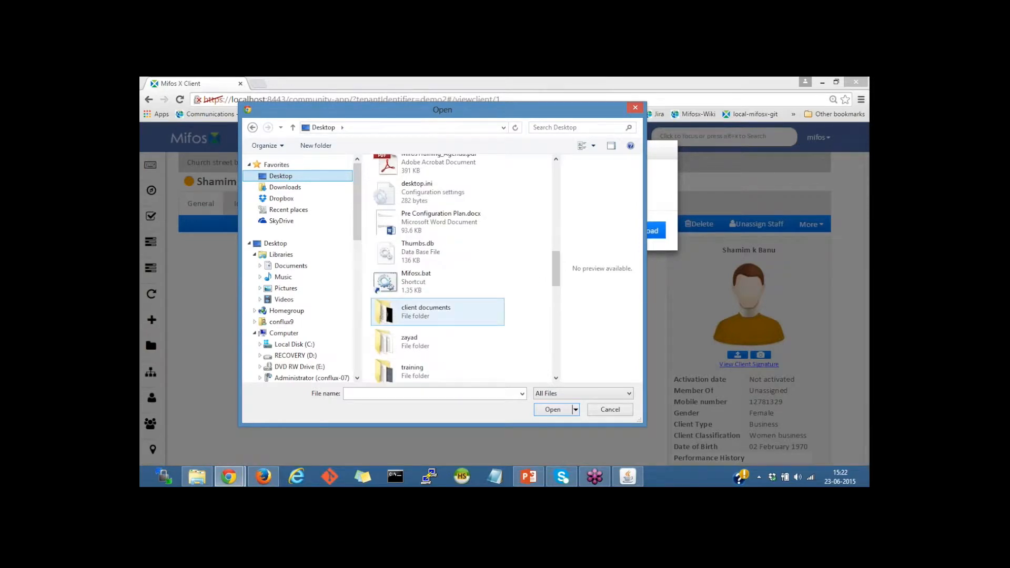
{"action": "double_click", "coordinate": [417, 316]}
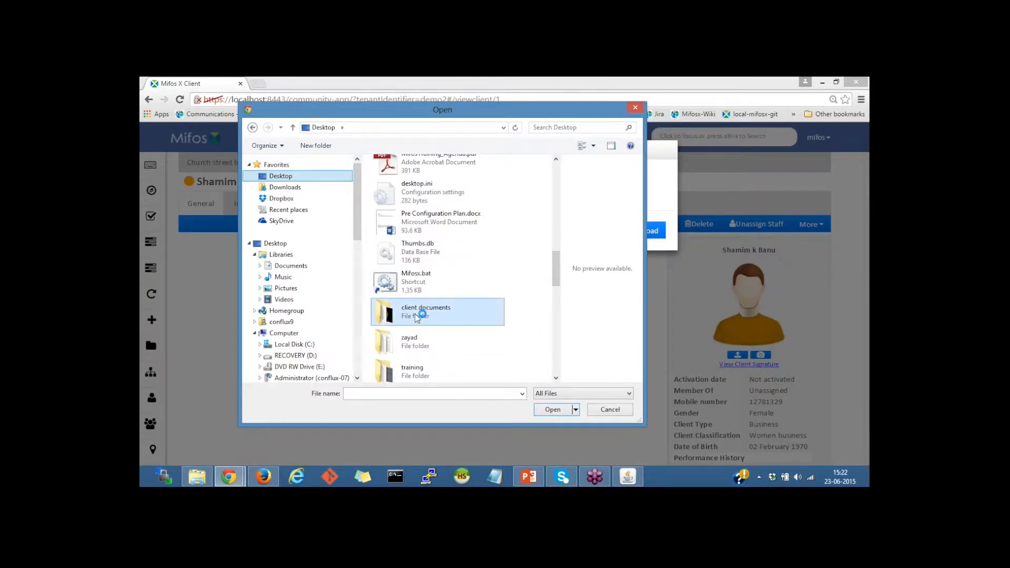
{"action": "left_click", "coordinate": [461, 194]}
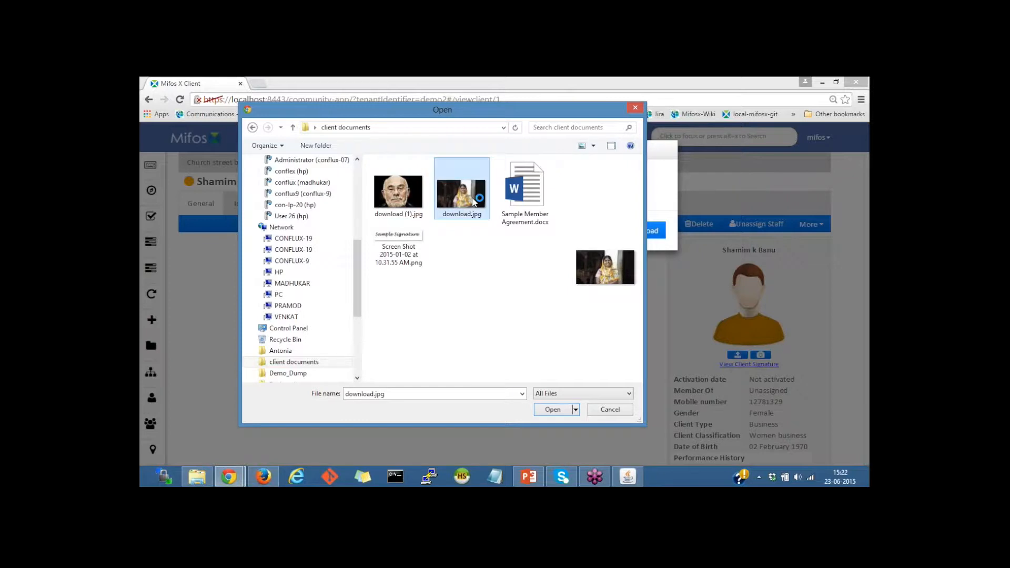
{"action": "left_click", "coordinate": [552, 409]}
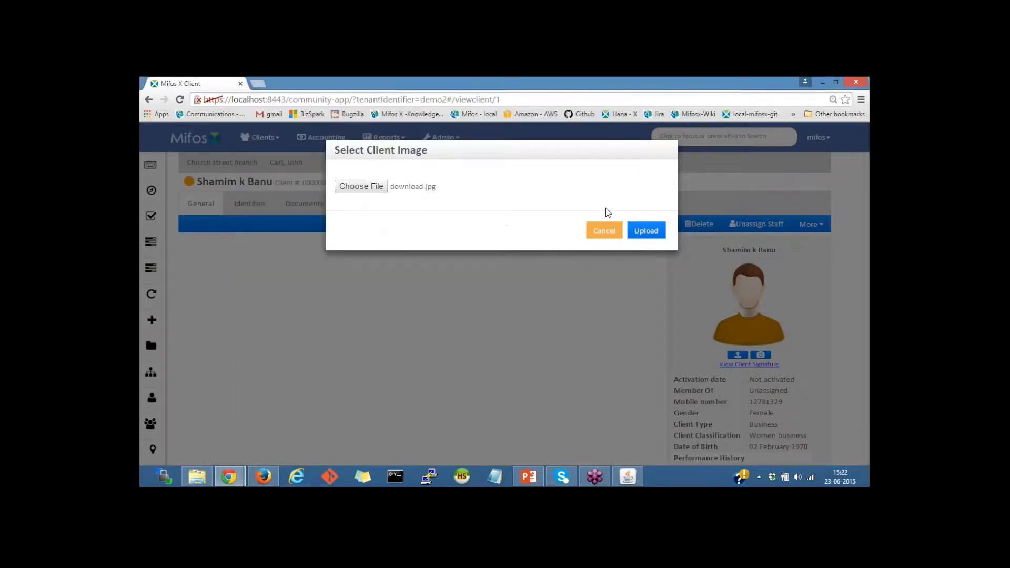
{"action": "left_click", "coordinate": [650, 236]}
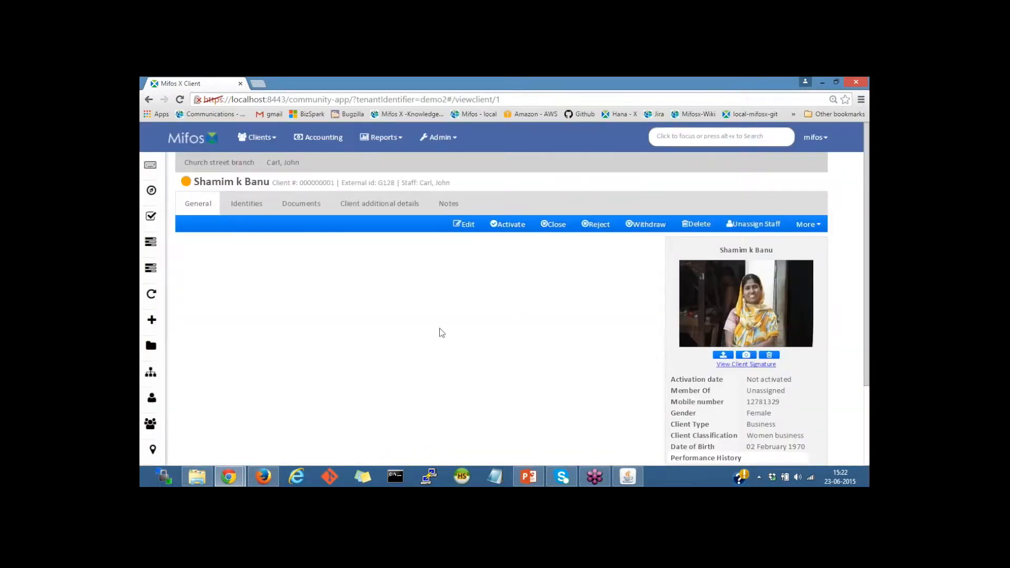
{"action": "scroll", "coordinate": [775, 314], "scroll_direction": "down", "scroll_amount": 1}
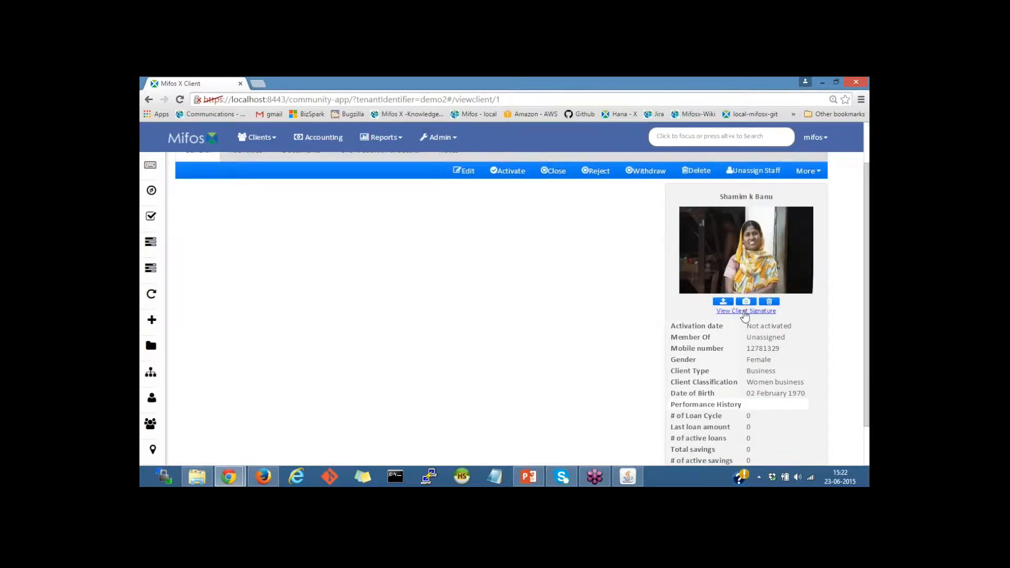
Upload 'Screen Shot 2015-01-02 at 10.31.55 AM.png' as the client's signature.
{"action": "left_click", "coordinate": [807, 173]}
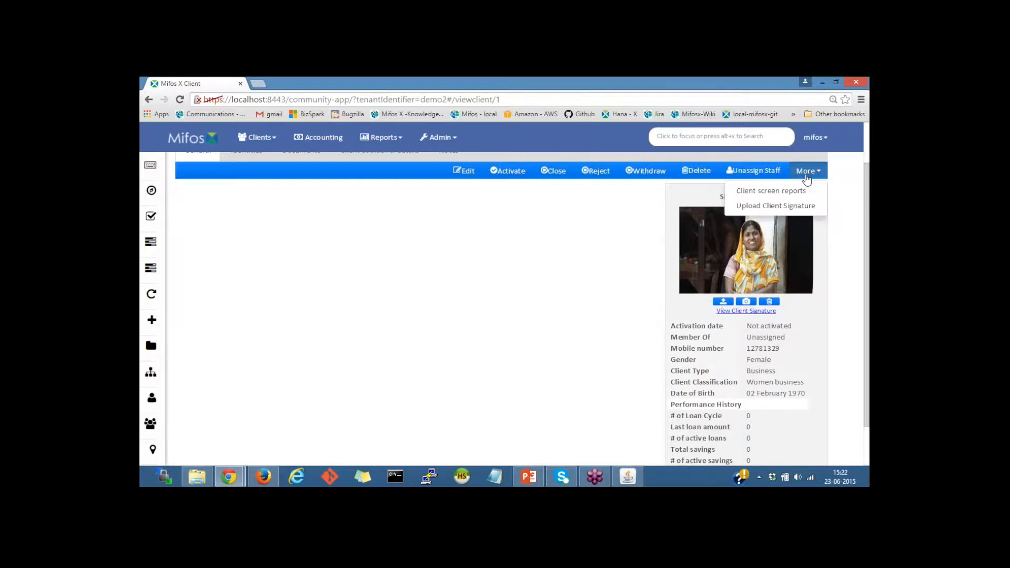
{"action": "left_click", "coordinate": [780, 206]}
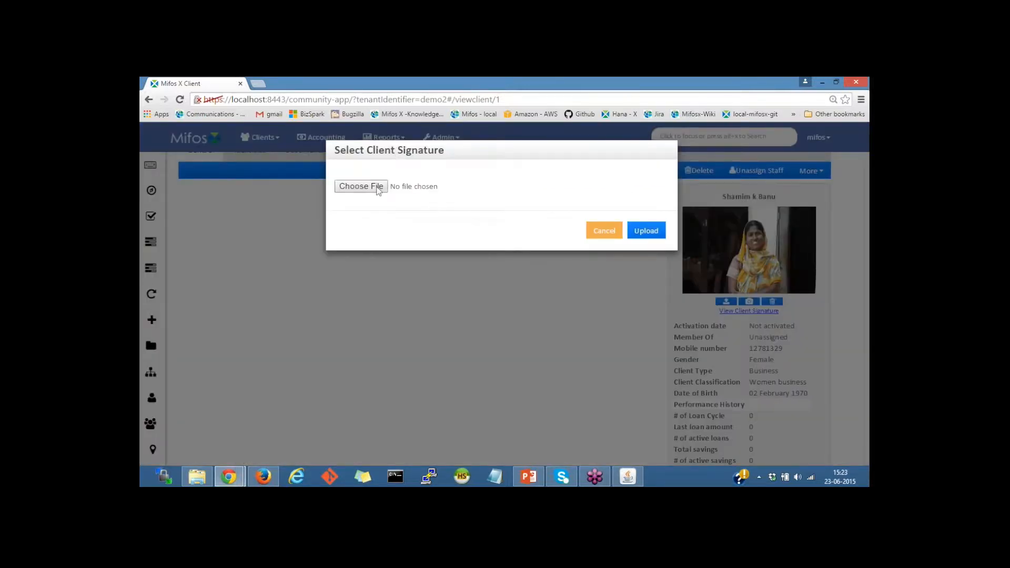
{"action": "left_click", "coordinate": [361, 186]}
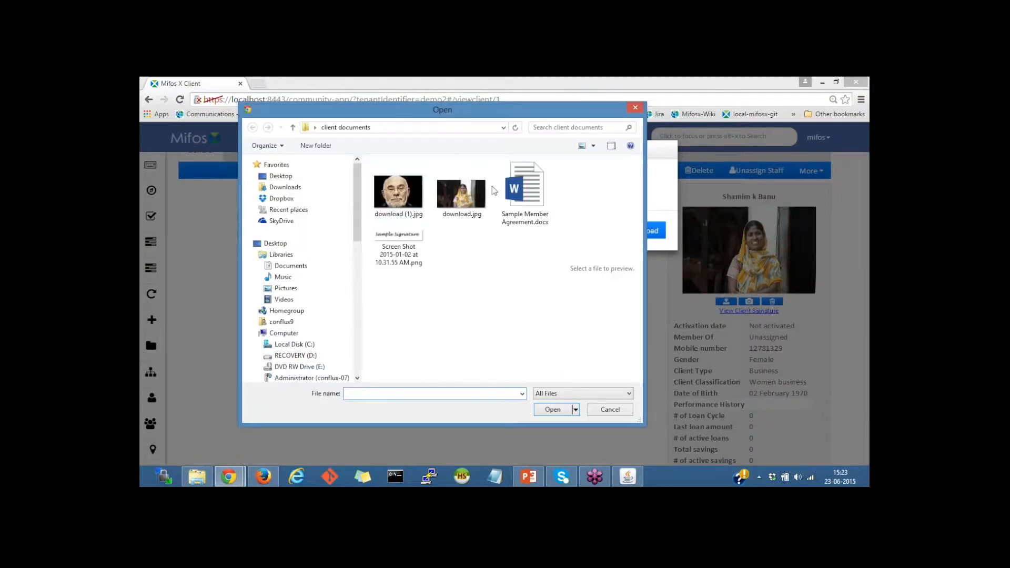
{"action": "left_click", "coordinate": [392, 239]}
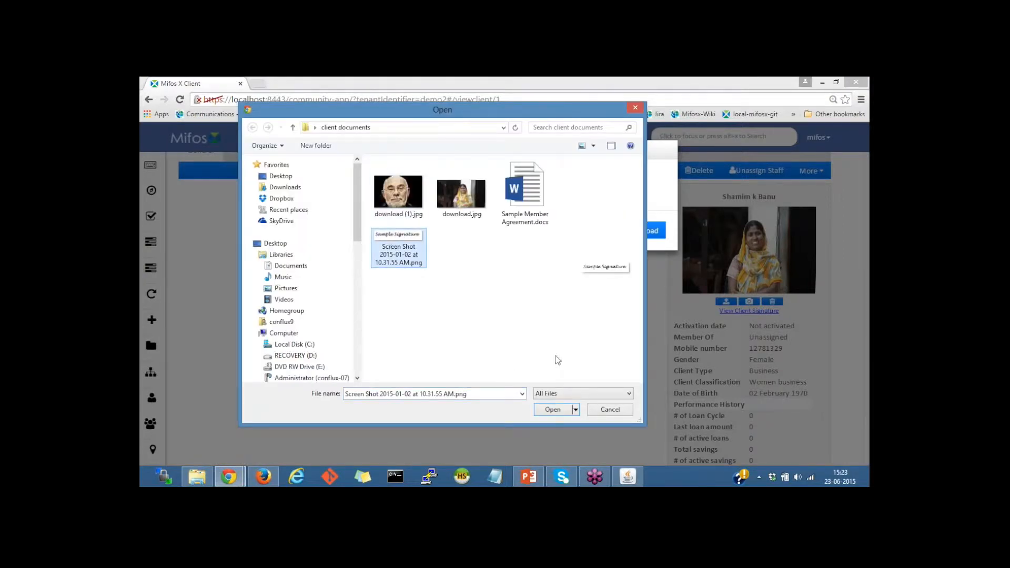
{"action": "left_click", "coordinate": [552, 411]}
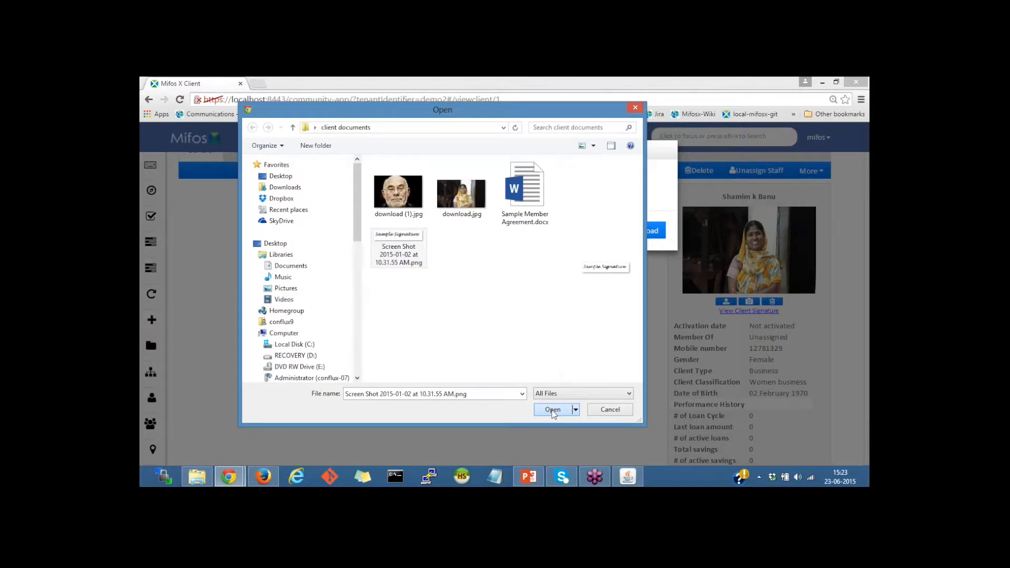
{"action": "left_click", "coordinate": [643, 237]}
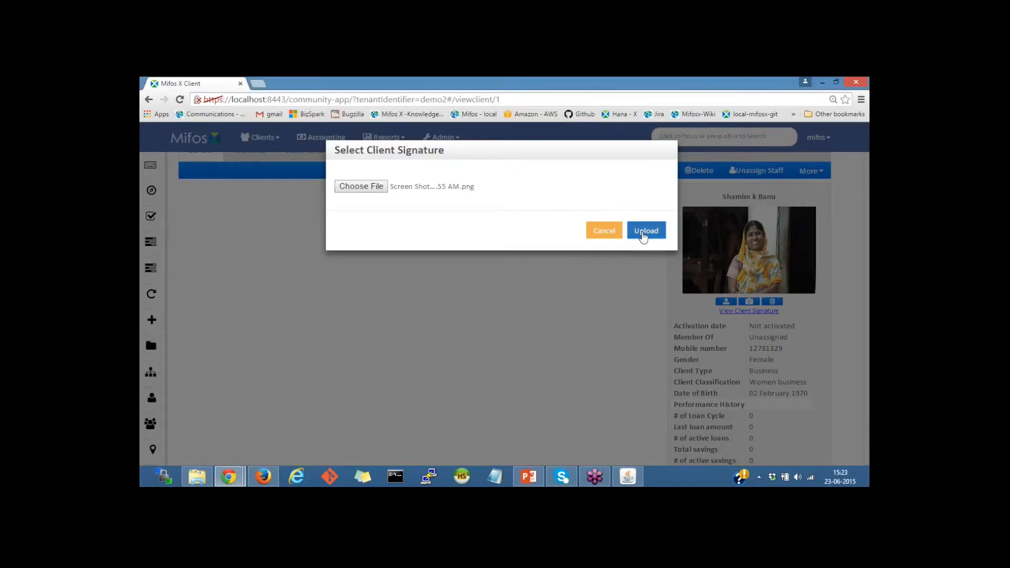
{"action": "scroll", "coordinate": [642, 285], "scroll_direction": "down", "scroll_amount": 3}
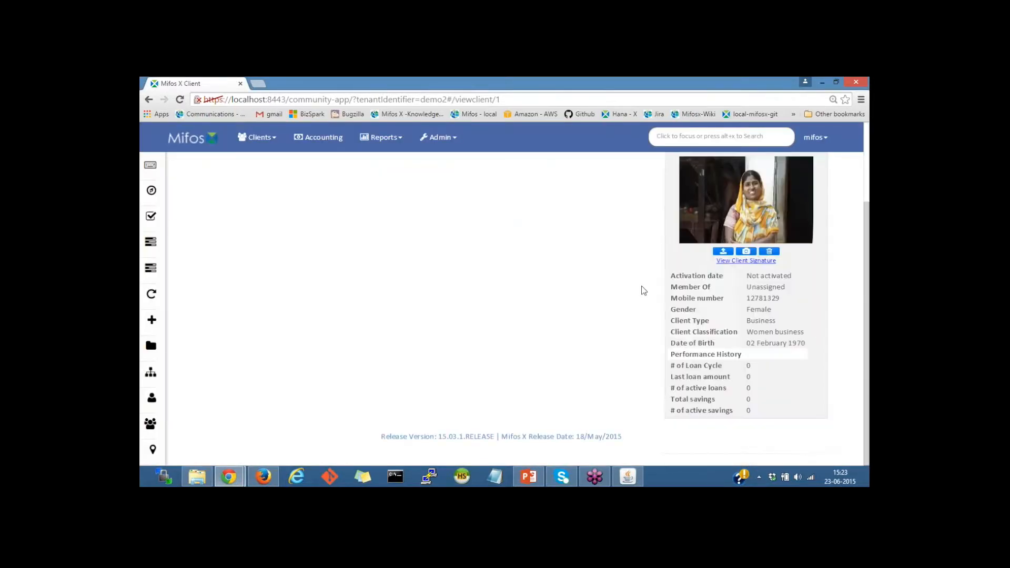
View the stored 'Sample Signature', signing in with username and password when prompted, then close it.
{"action": "left_click", "coordinate": [737, 262]}
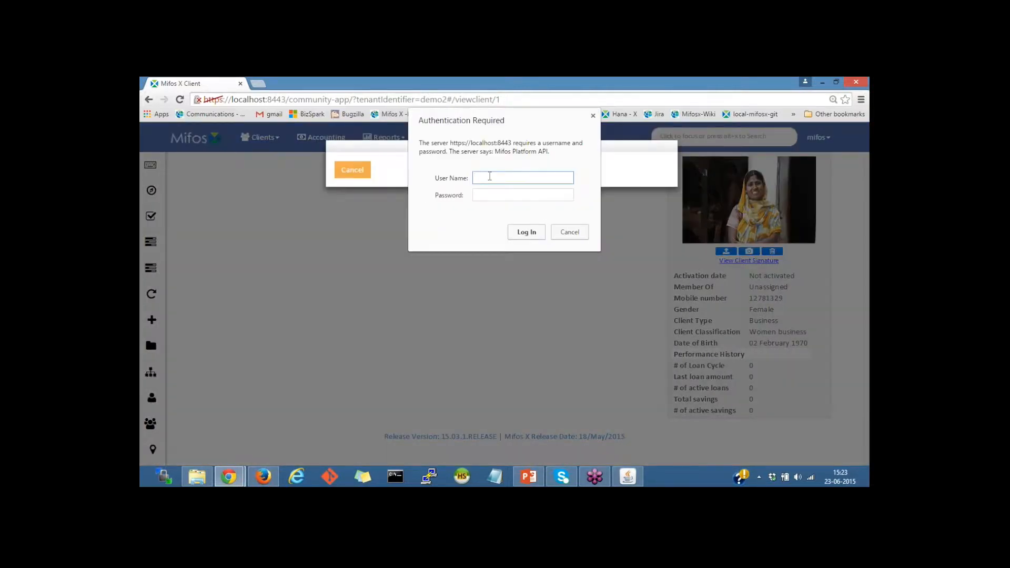
{"action": "type", "text": "mifos"}
{"action": "key", "text": "Tab"}
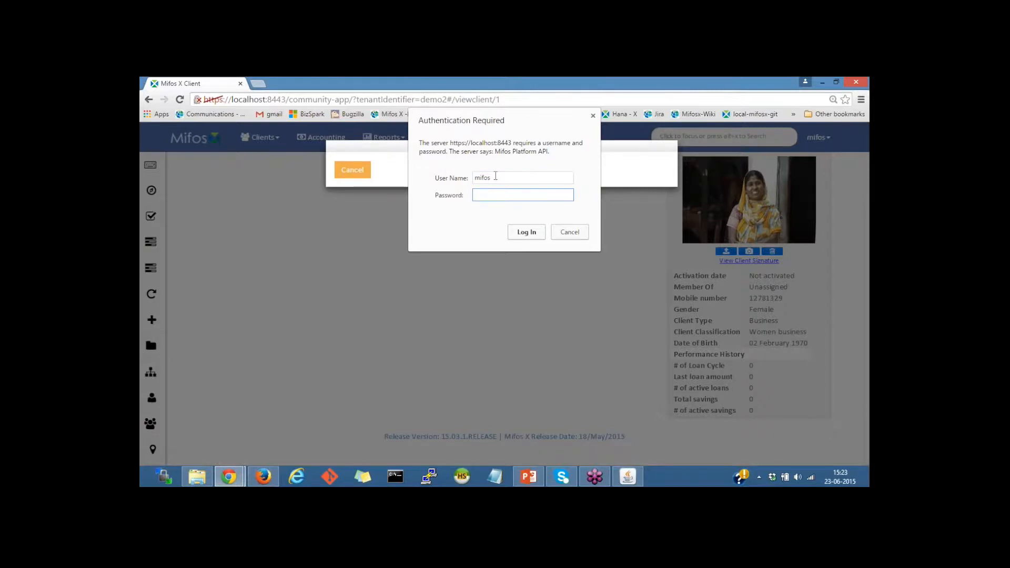
{"action": "type", "text": "pass"}
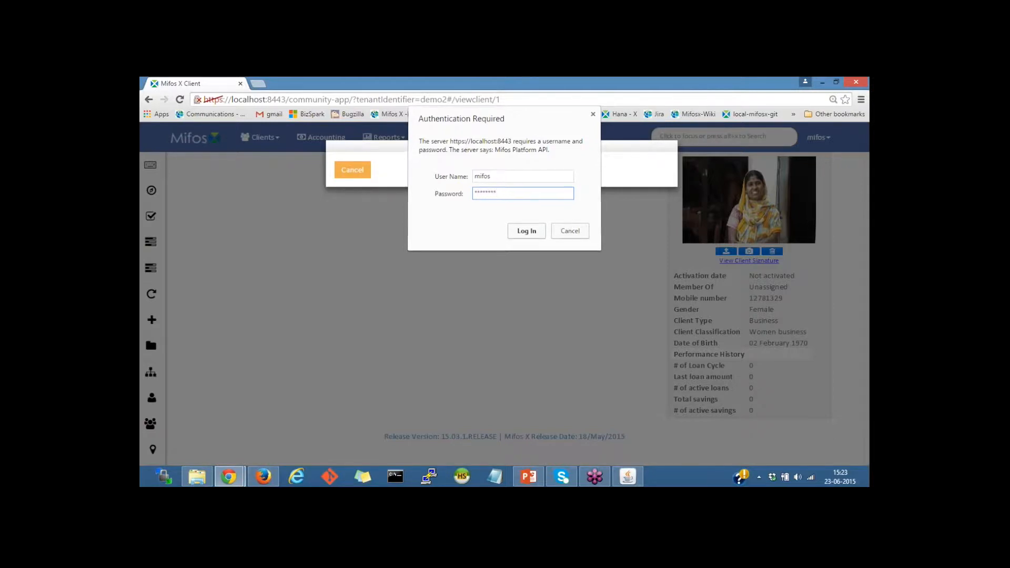
{"action": "key", "text": "Return"}
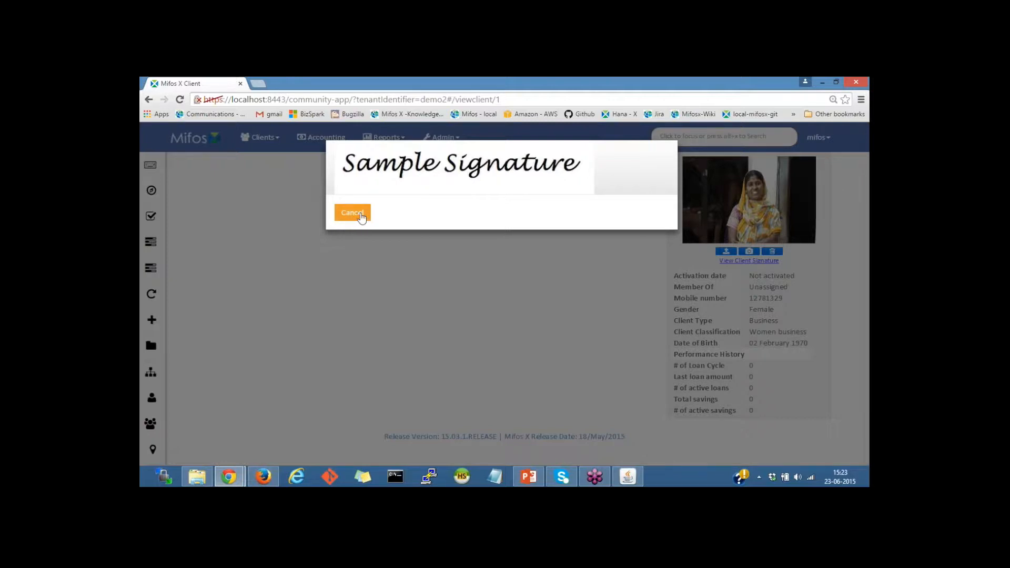
{"action": "left_click", "coordinate": [355, 214]}
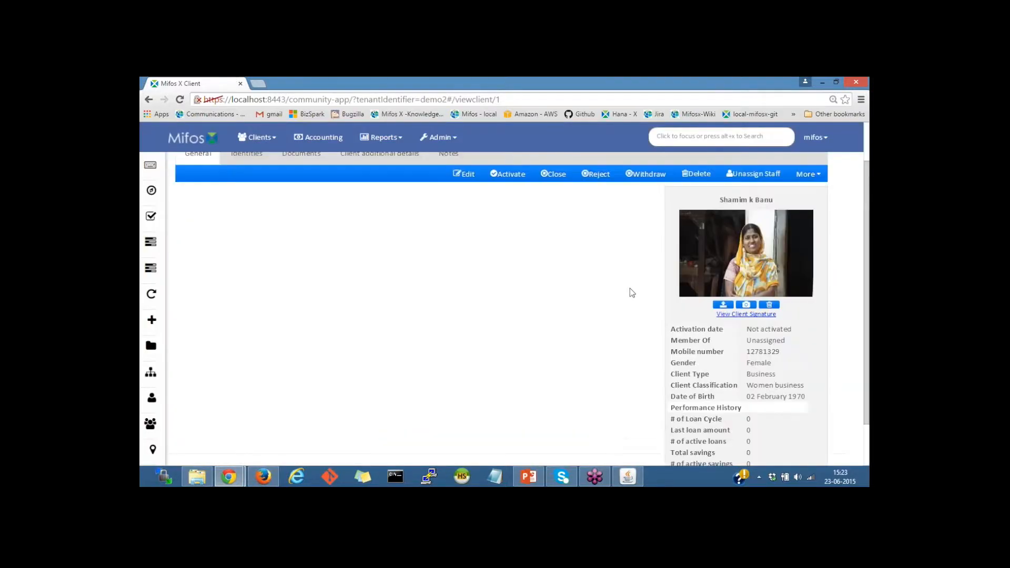
{"action": "scroll", "coordinate": [629, 288], "scroll_direction": "up", "scroll_amount": 1}
{"action": "scroll", "coordinate": [723, 291], "scroll_direction": "down", "scroll_amount": 1}
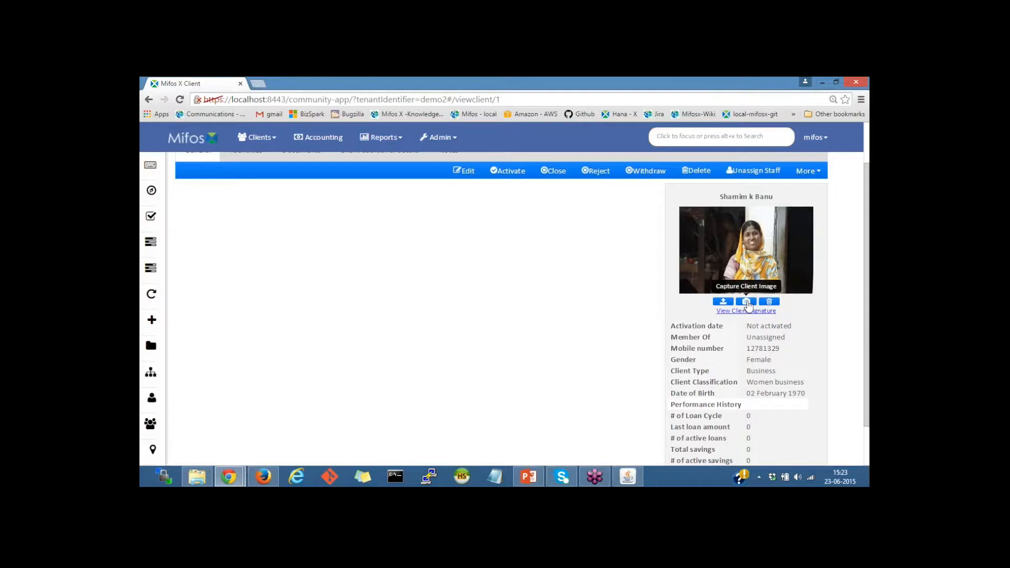
{"action": "scroll", "coordinate": [484, 317], "scroll_direction": "up", "scroll_amount": 1}
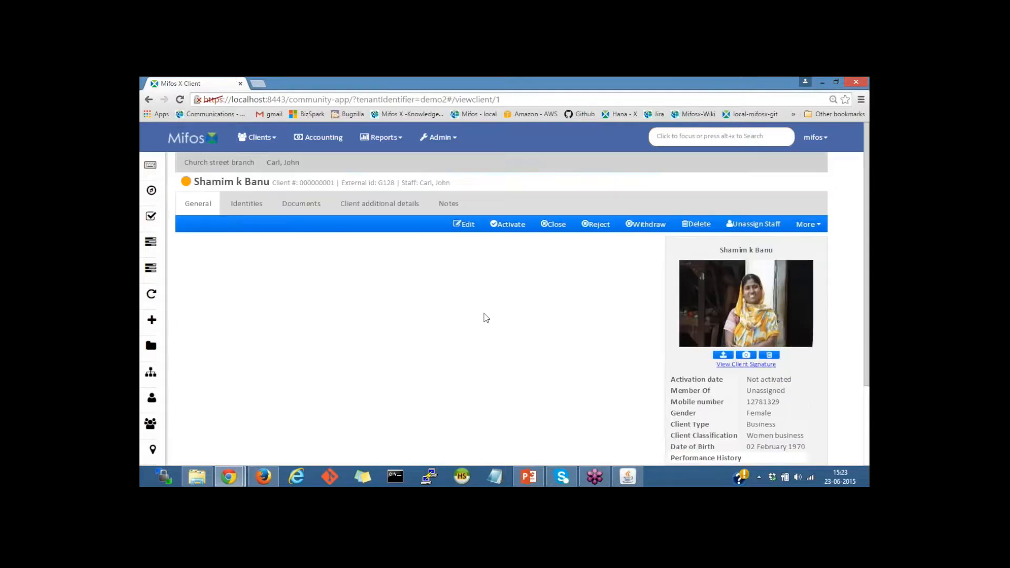
{"action": "left_click", "coordinate": [465, 225]}
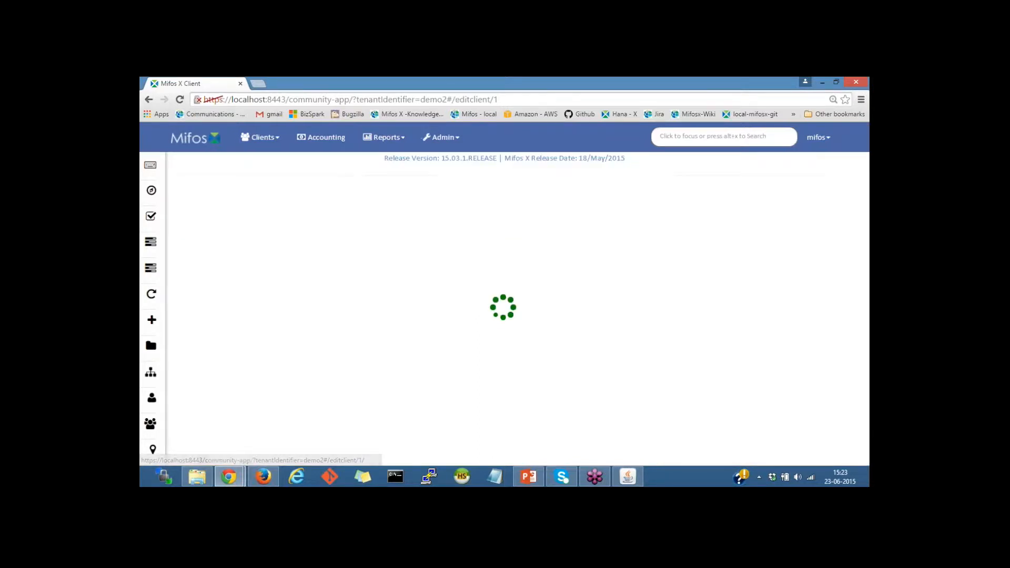
{"action": "scroll", "coordinate": [484, 316], "scroll_direction": "down", "scroll_amount": 2}
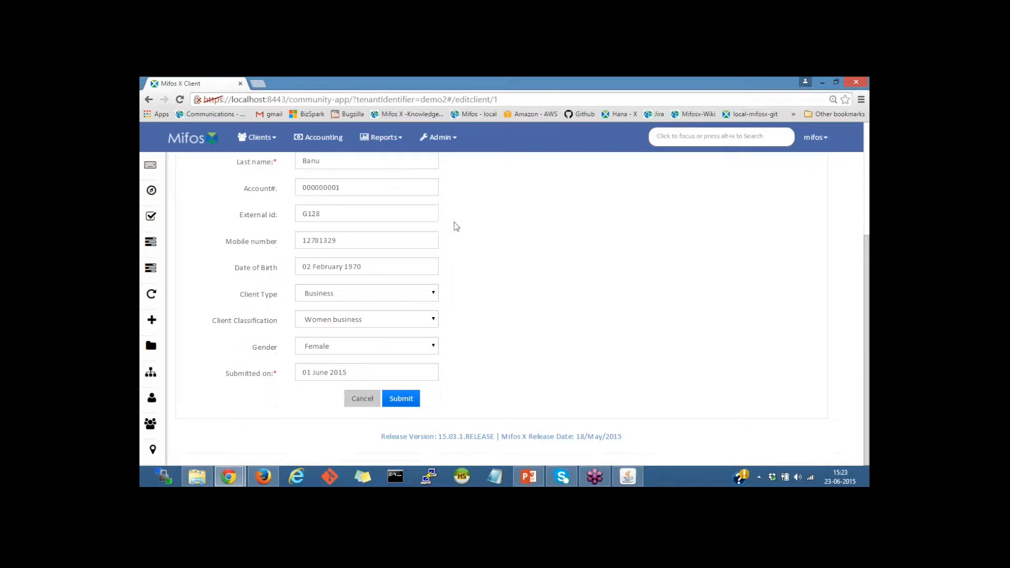
{"action": "scroll", "coordinate": [449, 288], "scroll_direction": "up", "scroll_amount": 3}
{"action": "scroll", "coordinate": [450, 289], "scroll_direction": "down", "scroll_amount": 2}
{"action": "scroll", "coordinate": [450, 289], "scroll_direction": "down", "scroll_amount": 1}
{"action": "left_click", "coordinate": [363, 403]}
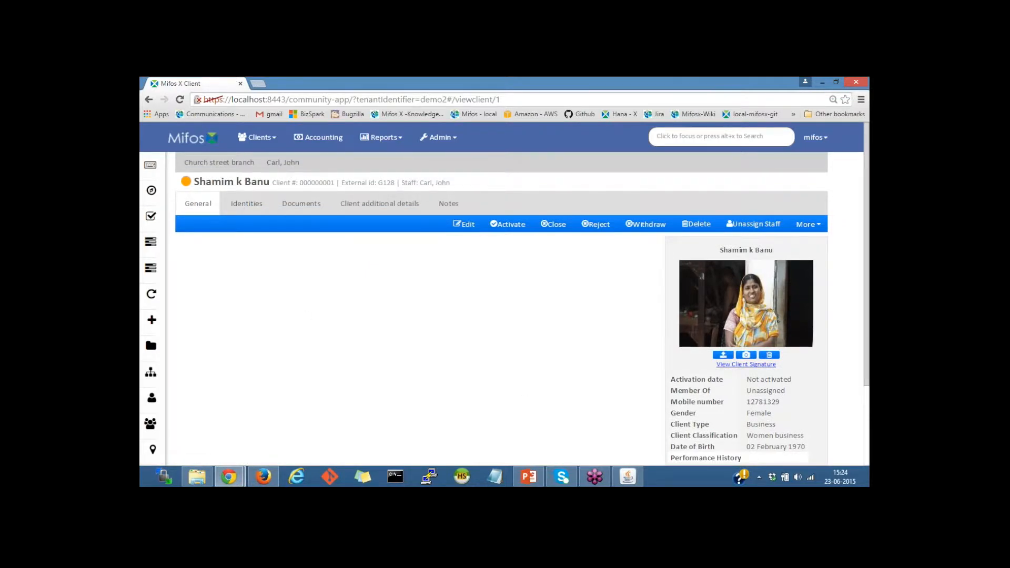
Add an Any Other Id Type identity with its unique ID number, described as NATIONAL ID CARD.
{"action": "left_click", "coordinate": [254, 210]}
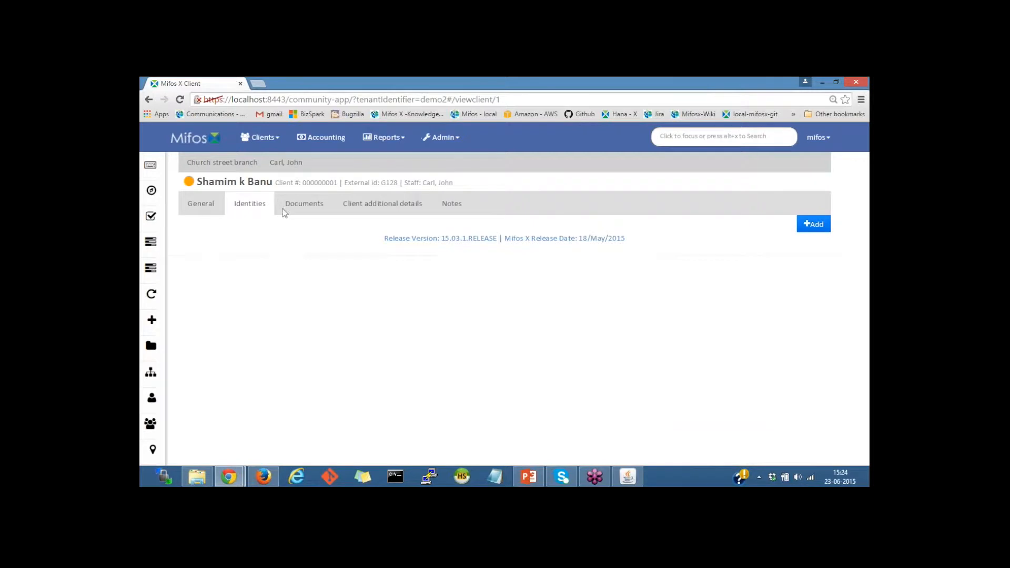
{"action": "left_click", "coordinate": [814, 227]}
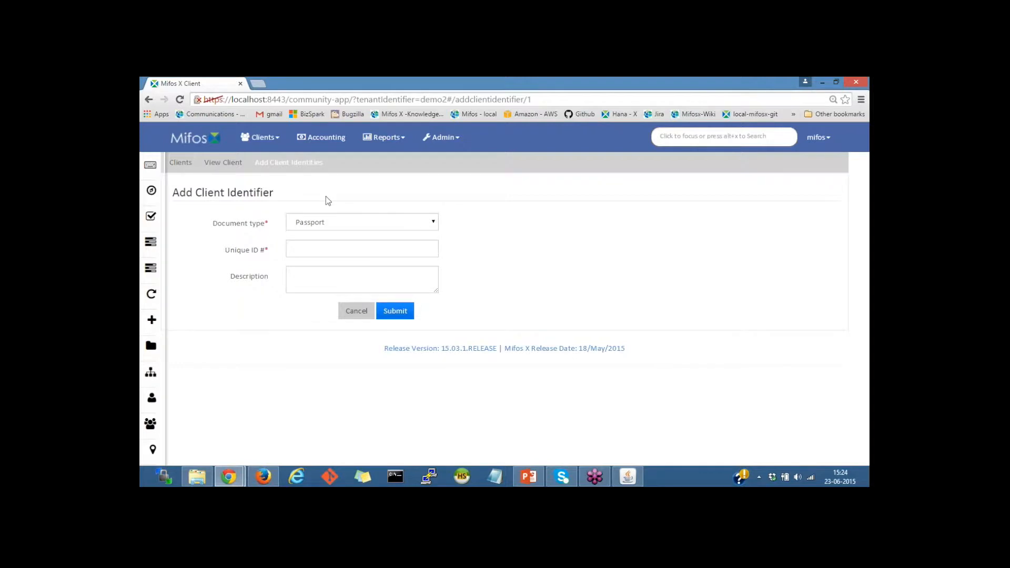
{"action": "left_click", "coordinate": [346, 225]}
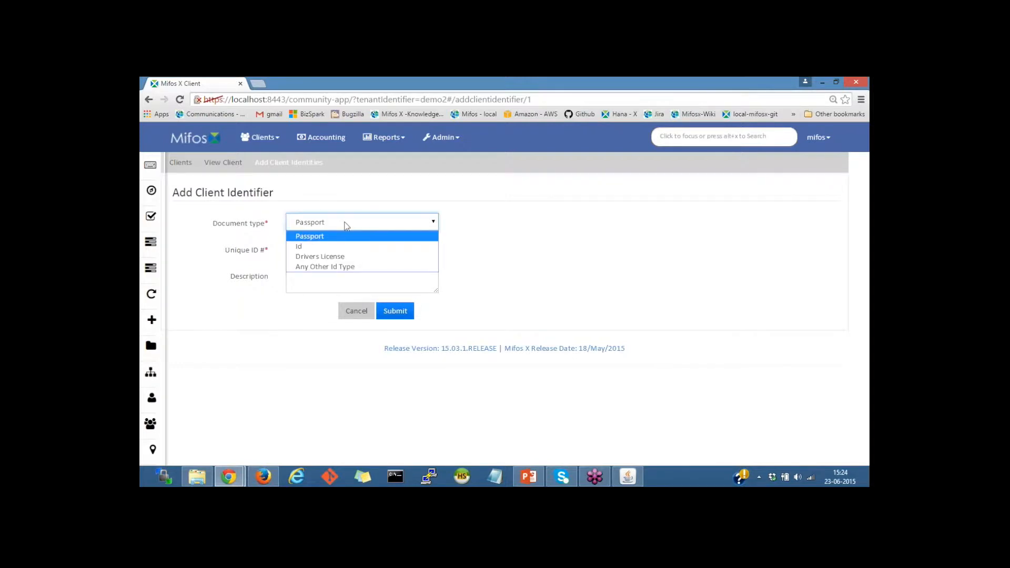
{"action": "left_click", "coordinate": [324, 267]}
{"action": "left_click", "coordinate": [299, 250]}
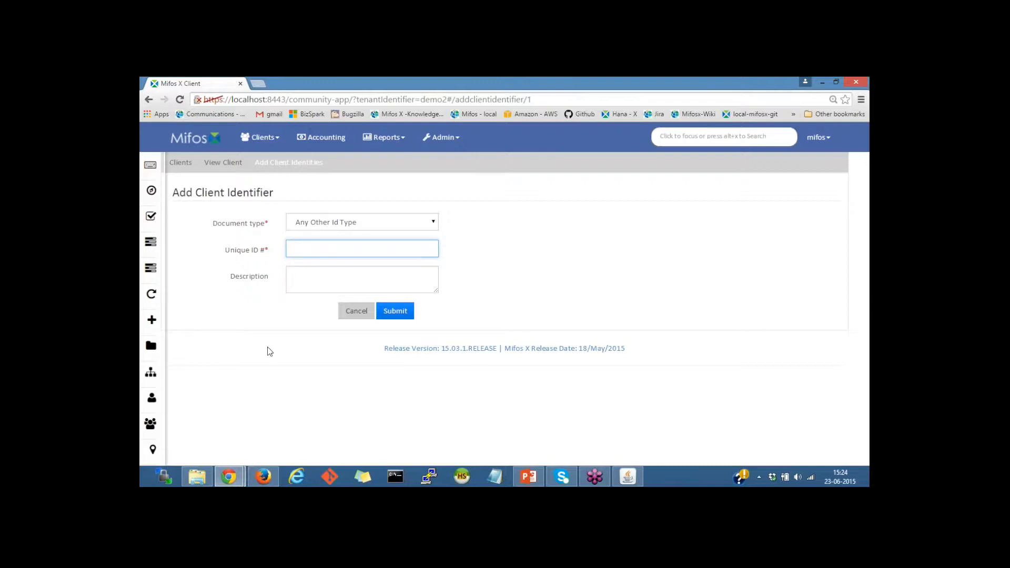
{"action": "left_click", "coordinate": [336, 270]}
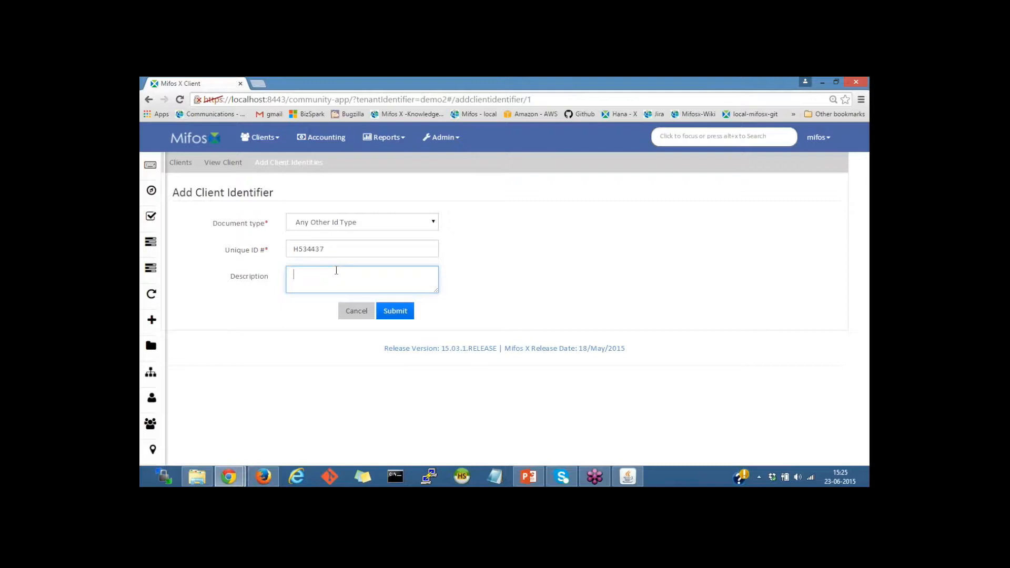
{"action": "type", "text": "NATIONAL ID CARD"}
{"action": "left_click", "coordinate": [396, 312]}
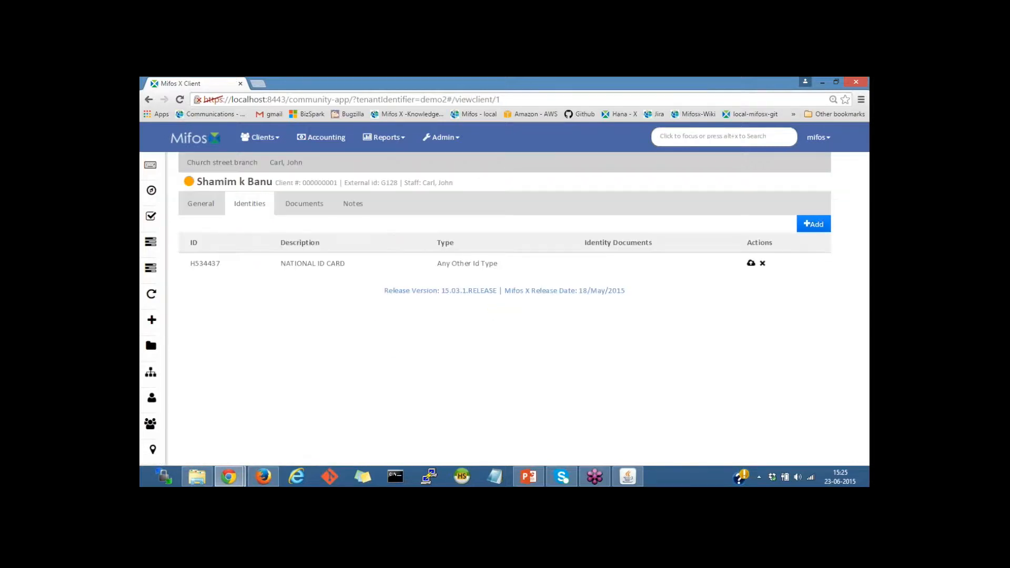
{"action": "mouse_move", "coordinate": [159, 279]}
Upload Sample Member Agreement.docx to the NATIONAL ID CARD identity, naming it SCANNED COPY.
{"action": "left_click", "coordinate": [751, 264]}
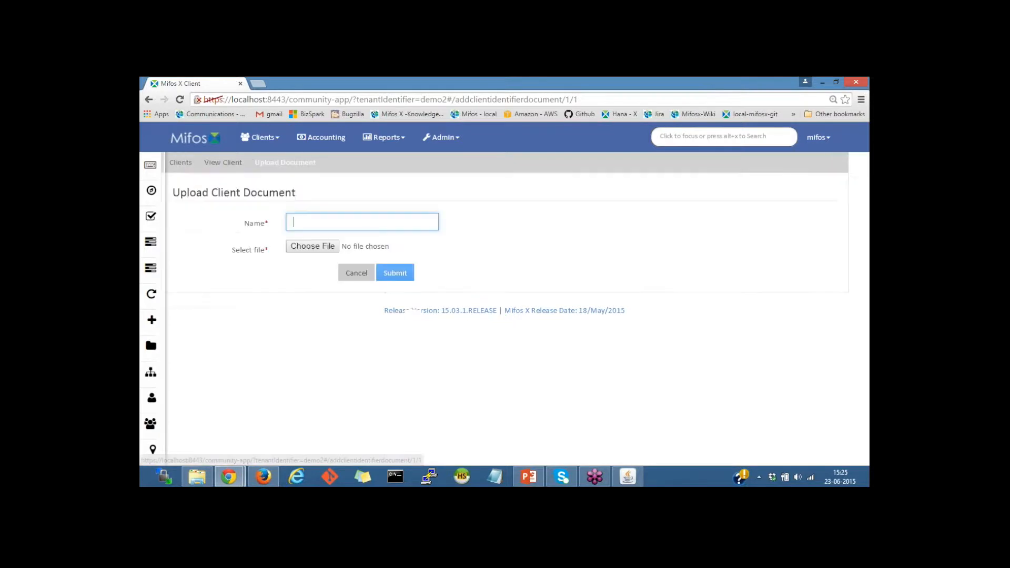
{"action": "left_click", "coordinate": [313, 249]}
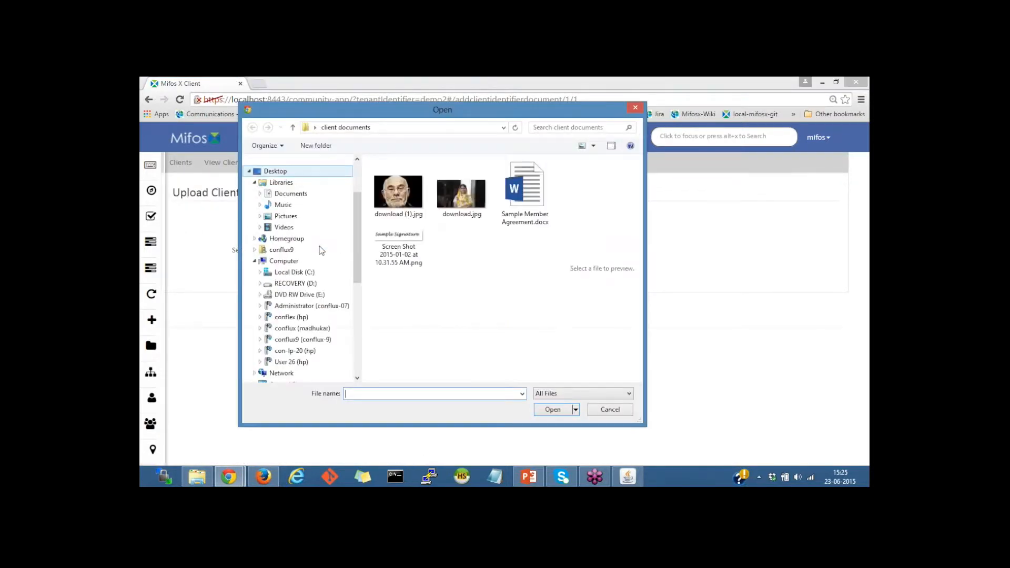
{"action": "left_click", "coordinate": [521, 221]}
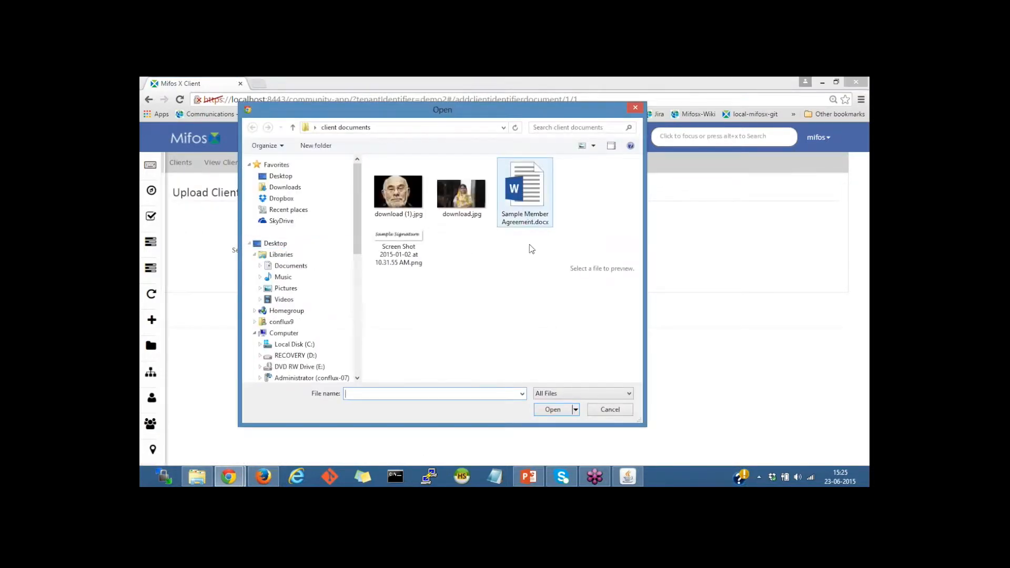
{"action": "left_click", "coordinate": [561, 415]}
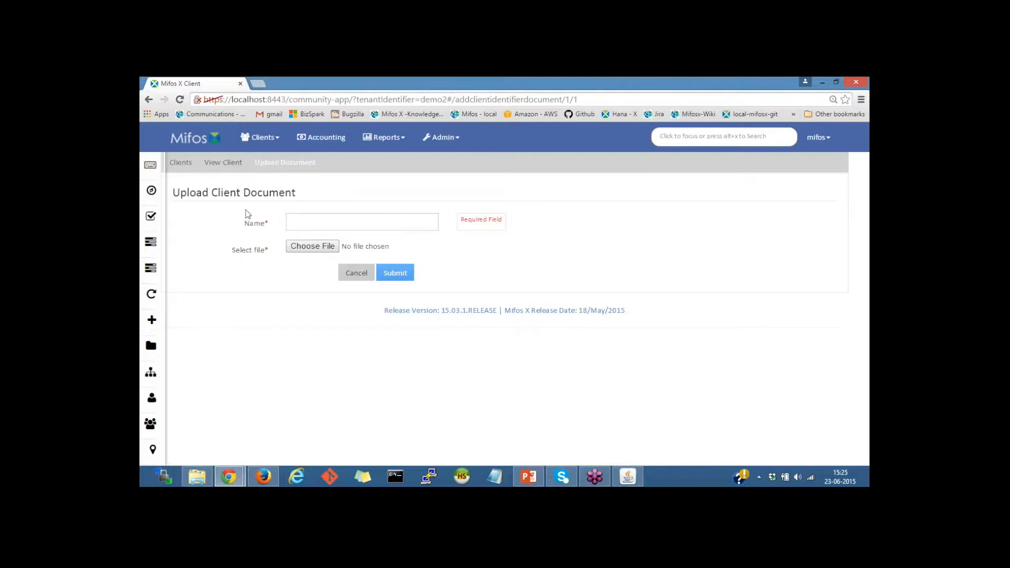
{"action": "left_click", "coordinate": [322, 221]}
{"action": "left_click", "coordinate": [428, 188]}
{"action": "left_click", "coordinate": [297, 220]}
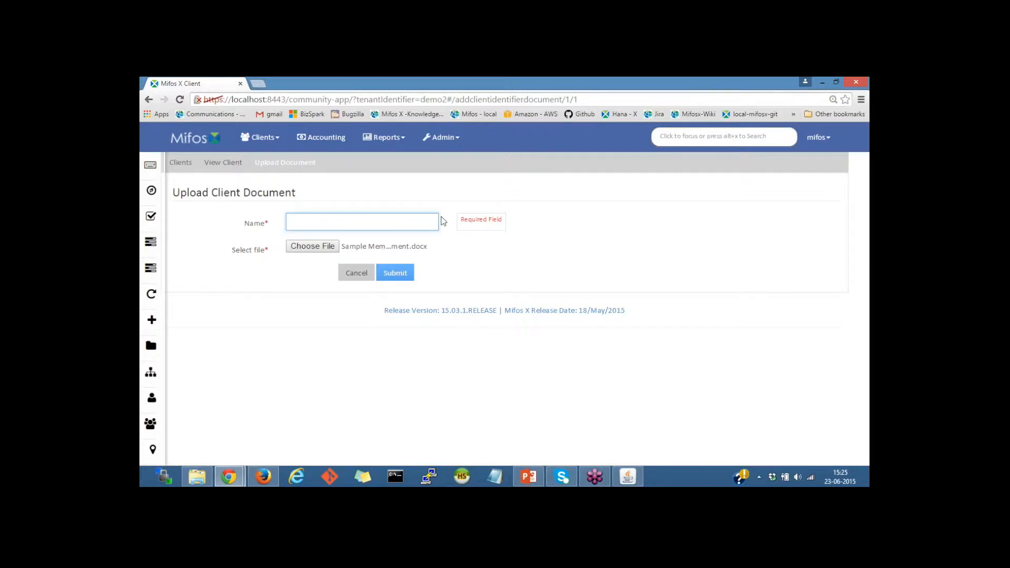
{"action": "type", "text": "SCANNED COPY"}
{"action": "left_click", "coordinate": [402, 272]}
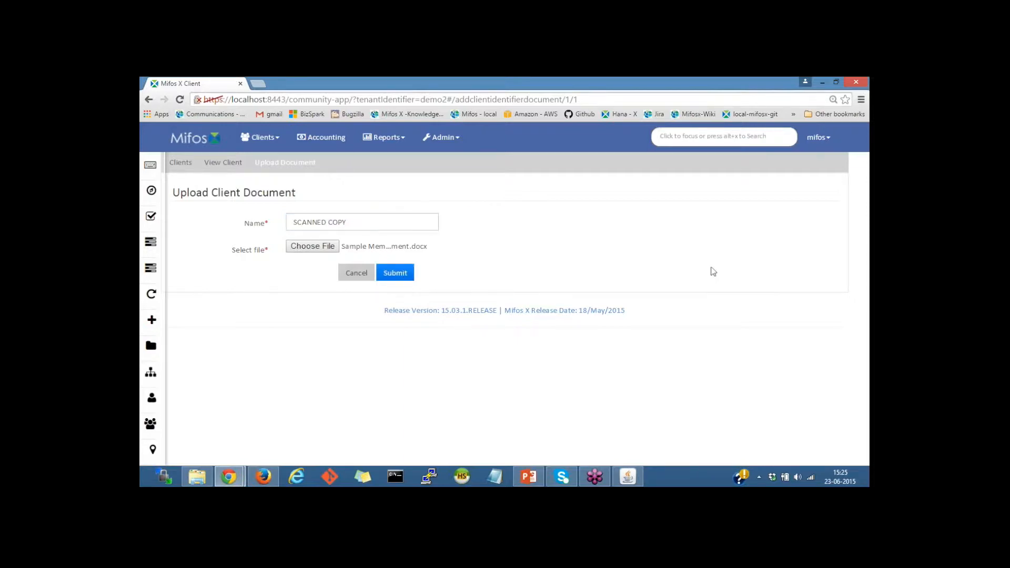
{"action": "left_click", "coordinate": [396, 273]}
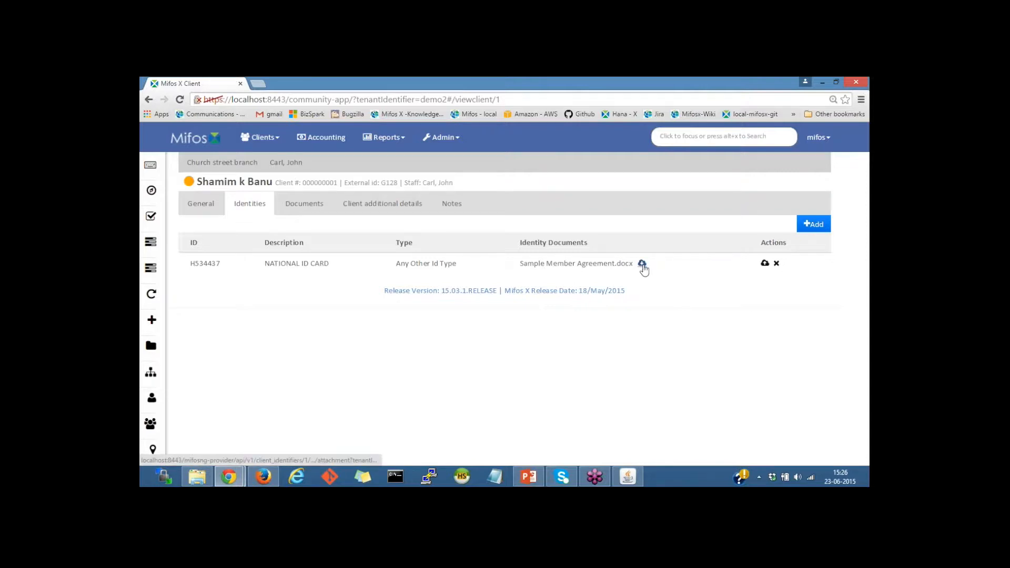
Check the client's Documents list, then view the empty Client additional details tab.
{"action": "left_click", "coordinate": [301, 206]}
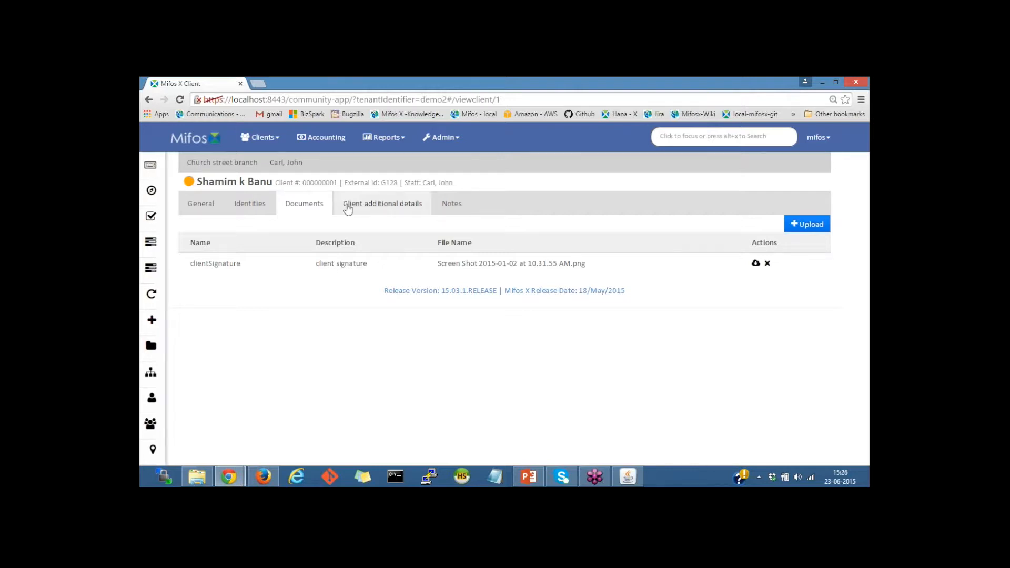
{"action": "left_click", "coordinate": [380, 204]}
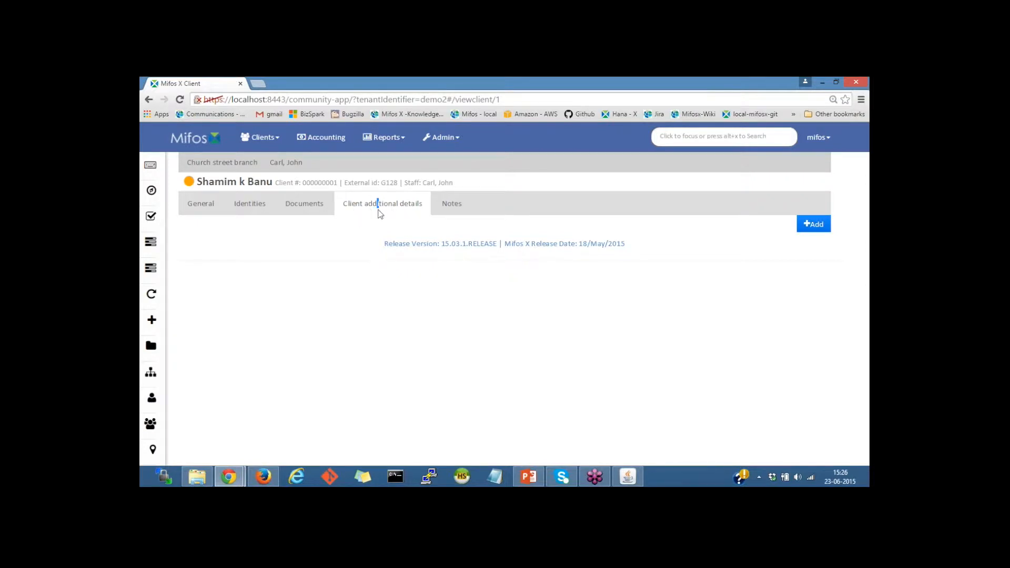
{"action": "left_click", "coordinate": [400, 207]}
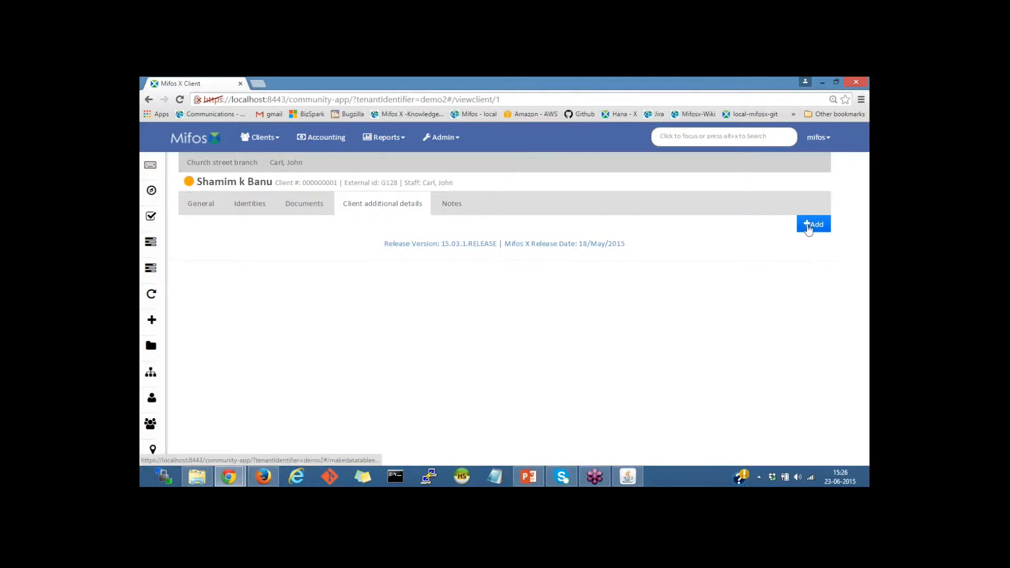
{"action": "left_click", "coordinate": [811, 225]}
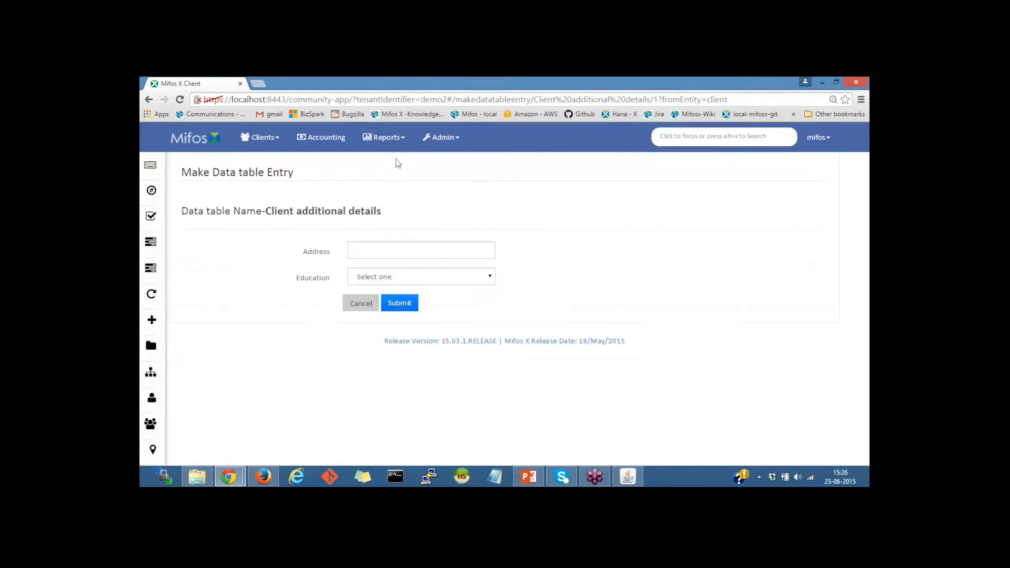
{"action": "left_click", "coordinate": [412, 252]}
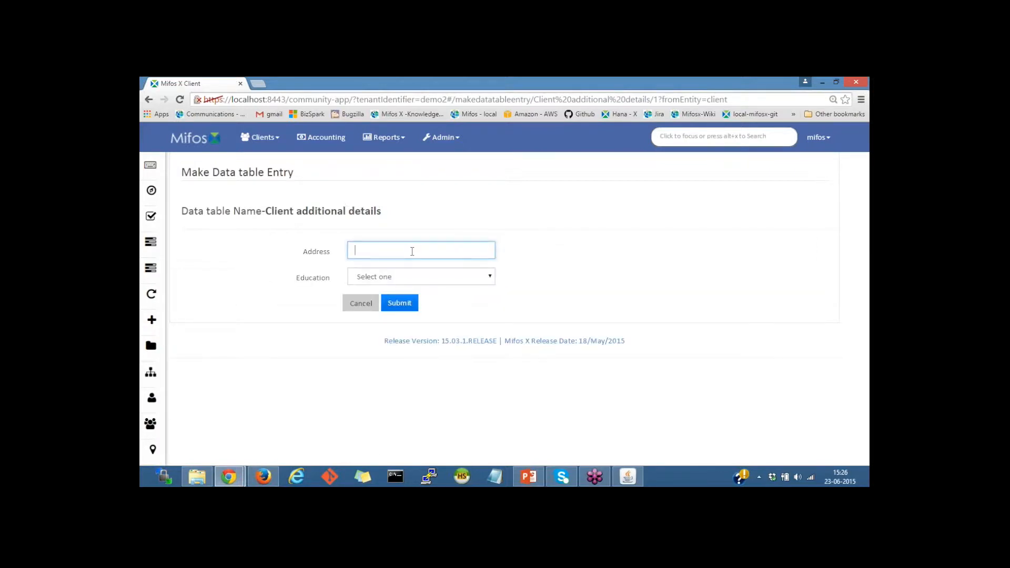
{"action": "left_click", "coordinate": [413, 277]}
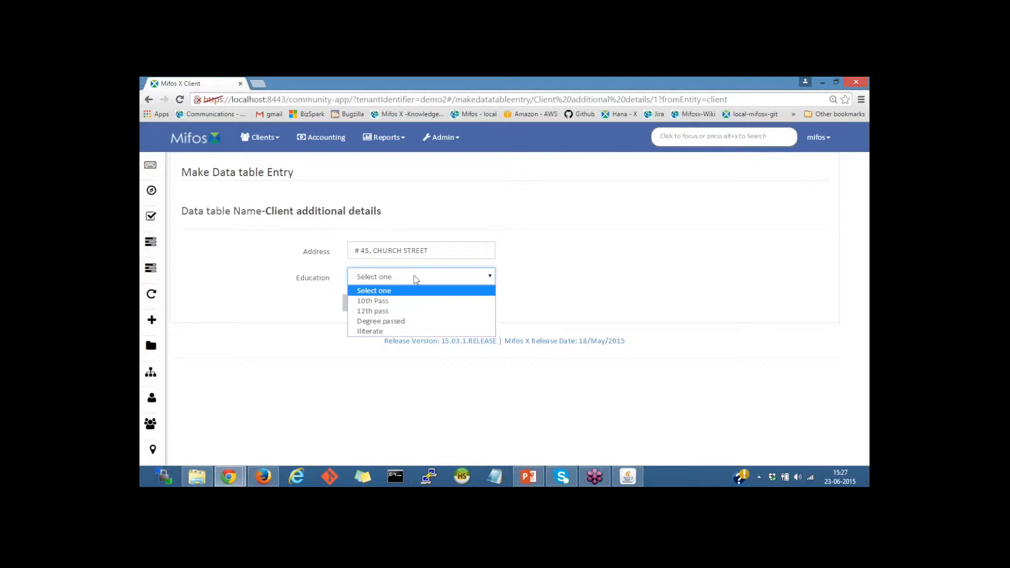
{"action": "left_click", "coordinate": [392, 312]}
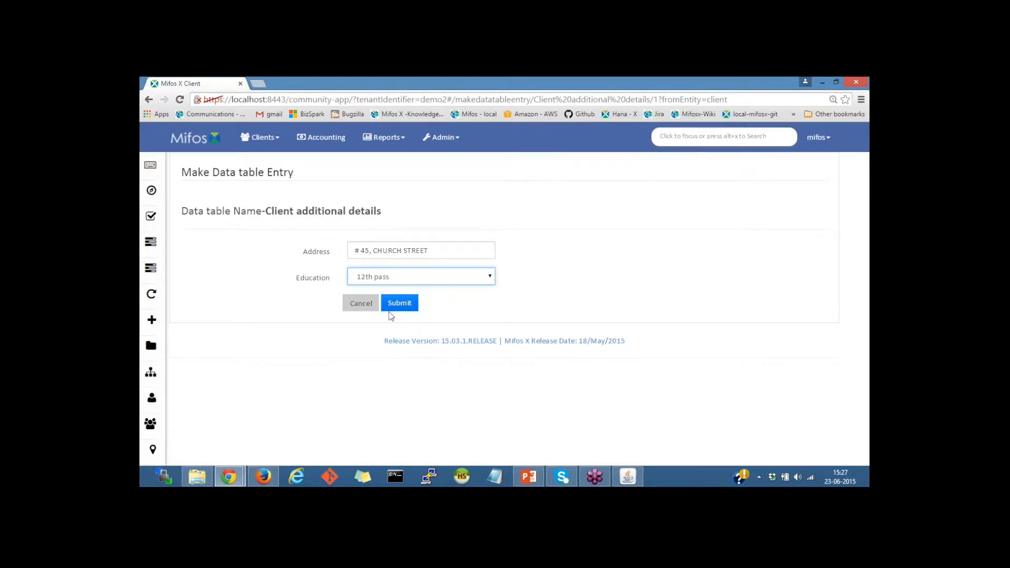
{"action": "left_click", "coordinate": [403, 304]}
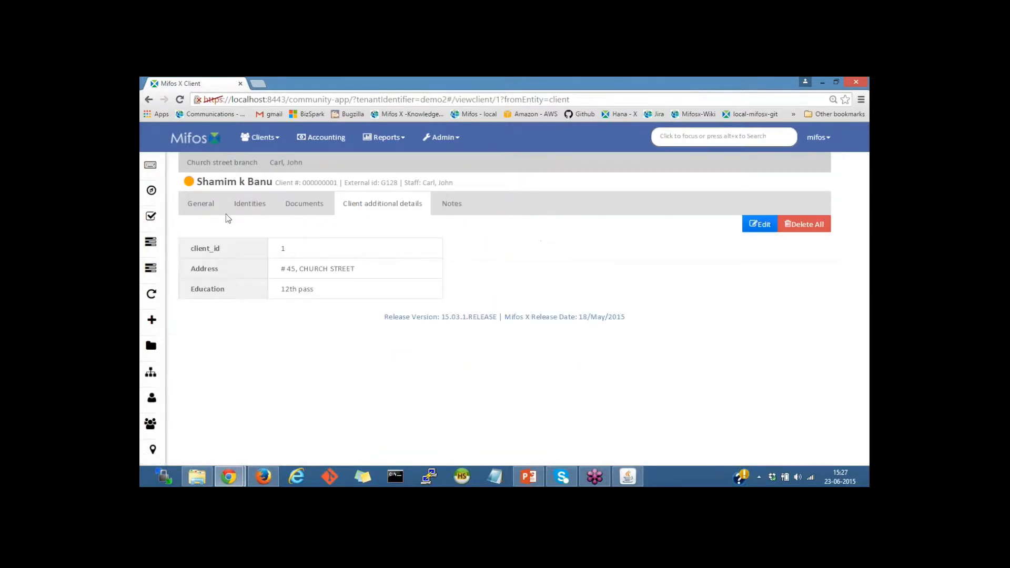
Add a note reading SAMPLE NOTES to the client's record.
{"action": "left_click", "coordinate": [452, 205]}
{"action": "left_click", "coordinate": [343, 245]}
{"action": "type", "text": "SM APLE"}
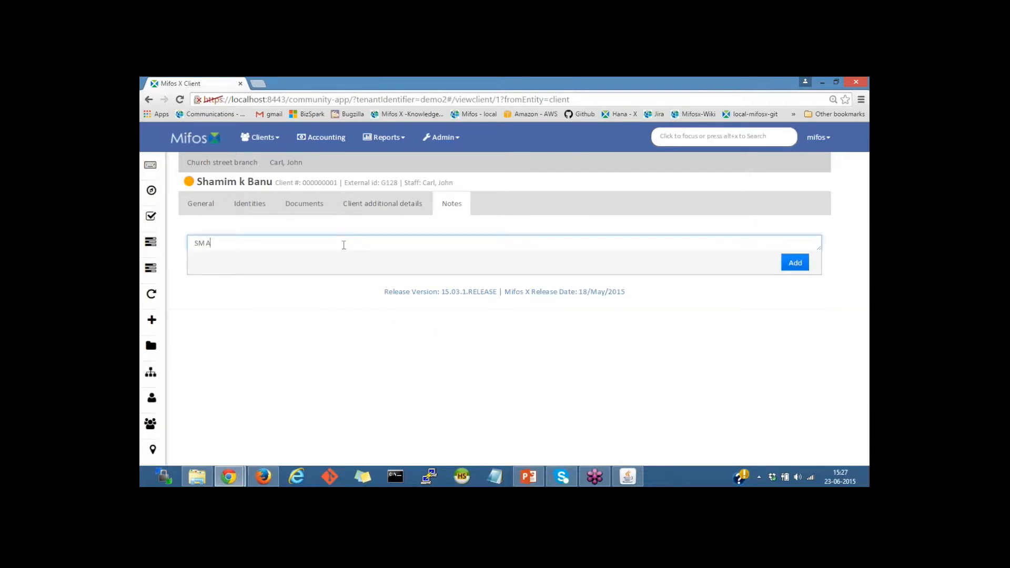
{"action": "key", "text": "BackSpace"}
{"action": "key", "text": "BackSpace"}
{"action": "key", "text": "BackSpace"}
{"action": "key", "text": "BackSpace"}
{"action": "key", "text": "BackSpace"}
{"action": "key", "text": "BackSpace"}
{"action": "type", "text": "AMPLE NOTES"}
{"action": "left_click", "coordinate": [795, 263]}
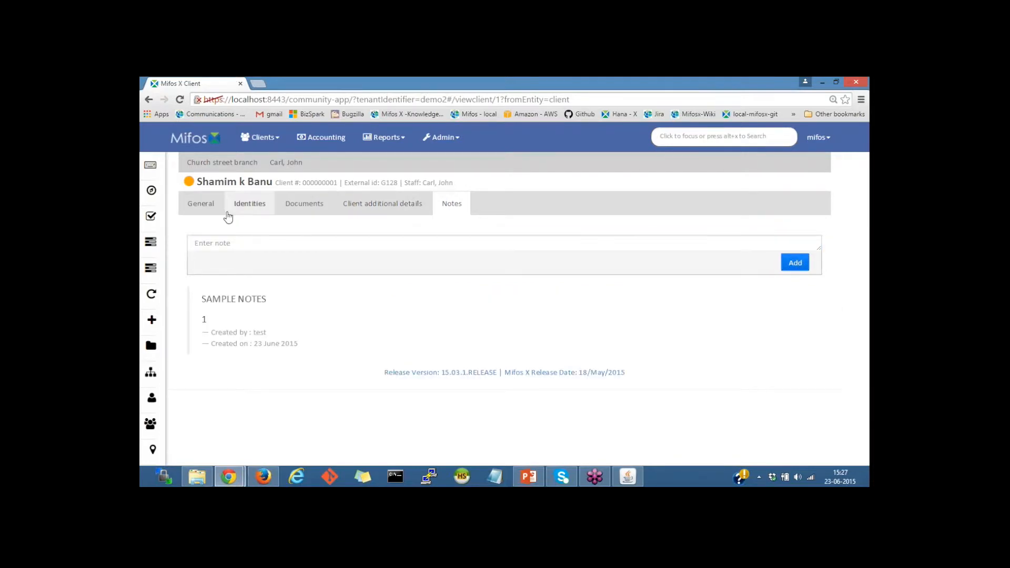
Return to the client's General details and scroll through the profile.
{"action": "left_click", "coordinate": [204, 206]}
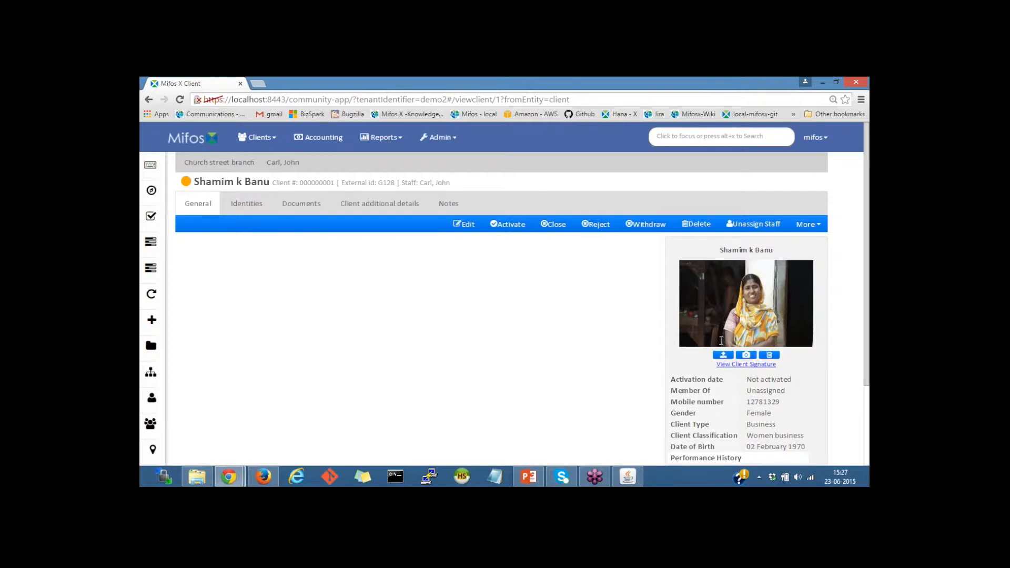
{"action": "mouse_move", "coordinate": [149, 216]}
{"action": "scroll", "coordinate": [658, 323], "scroll_direction": "down", "scroll_amount": 2}
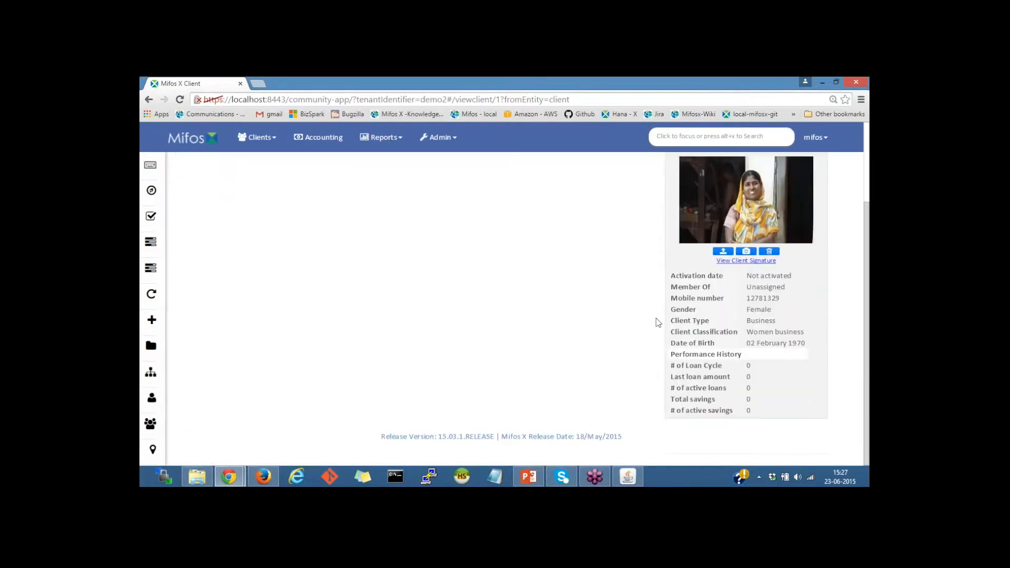
{"action": "scroll", "coordinate": [658, 323], "scroll_direction": "up", "scroll_amount": 2}
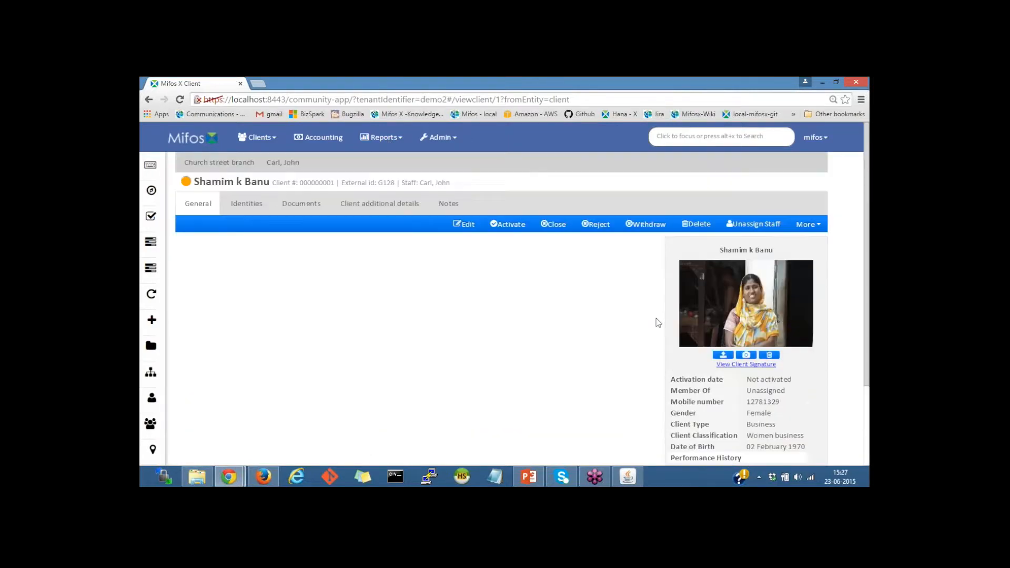
Activate the client with activation date 01 June 2015.
{"action": "left_click", "coordinate": [508, 224]}
{"action": "left_click", "coordinate": [340, 190]}
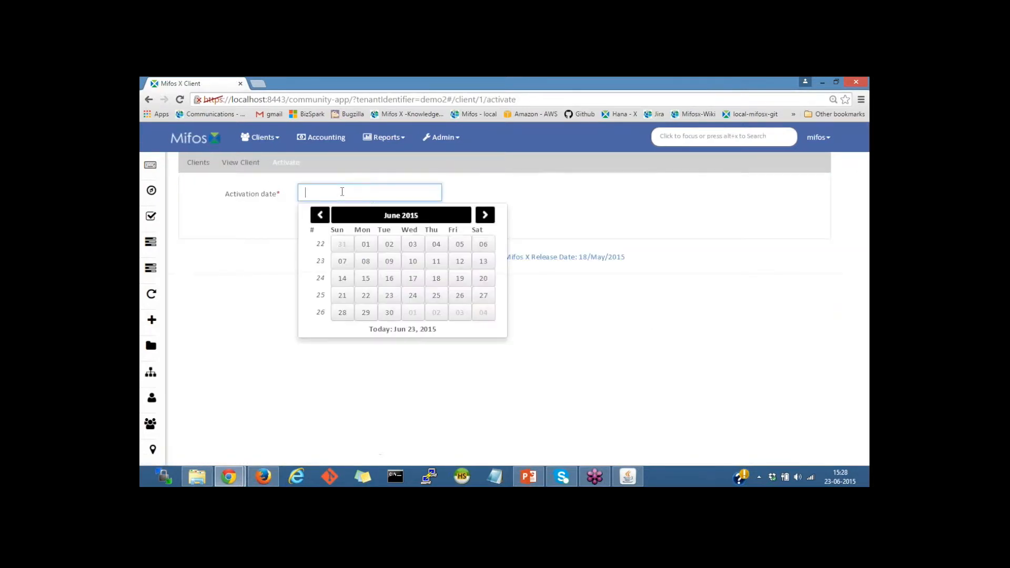
{"action": "left_click", "coordinate": [368, 244]}
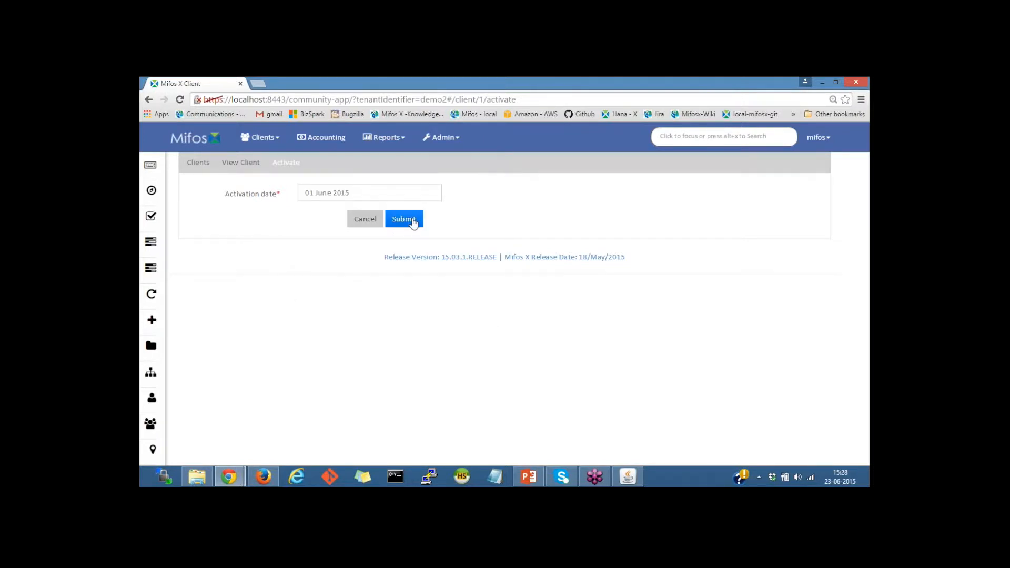
{"action": "left_click", "coordinate": [413, 223]}
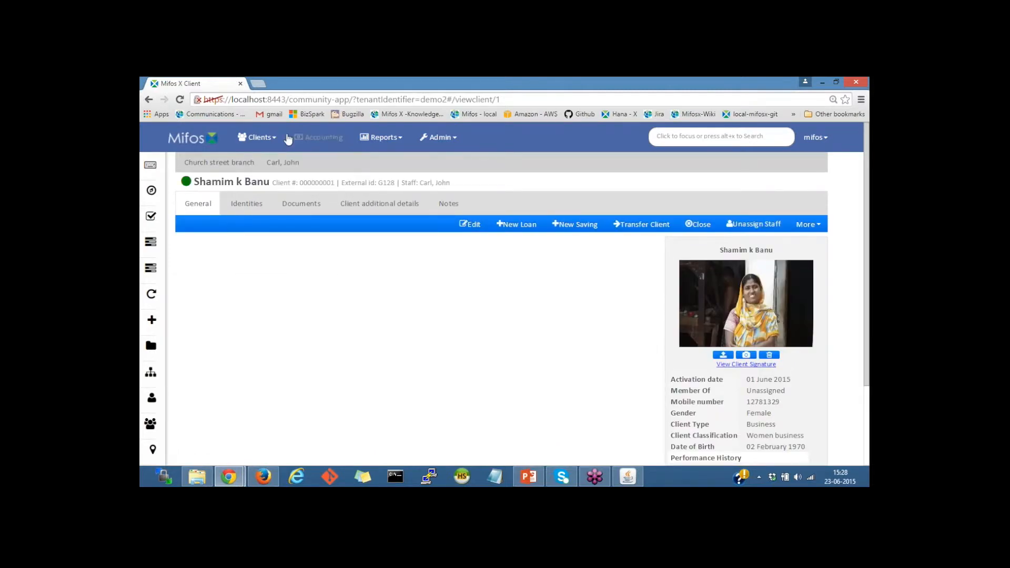
{"action": "left_click", "coordinate": [258, 137]}
{"action": "left_click", "coordinate": [256, 163]}
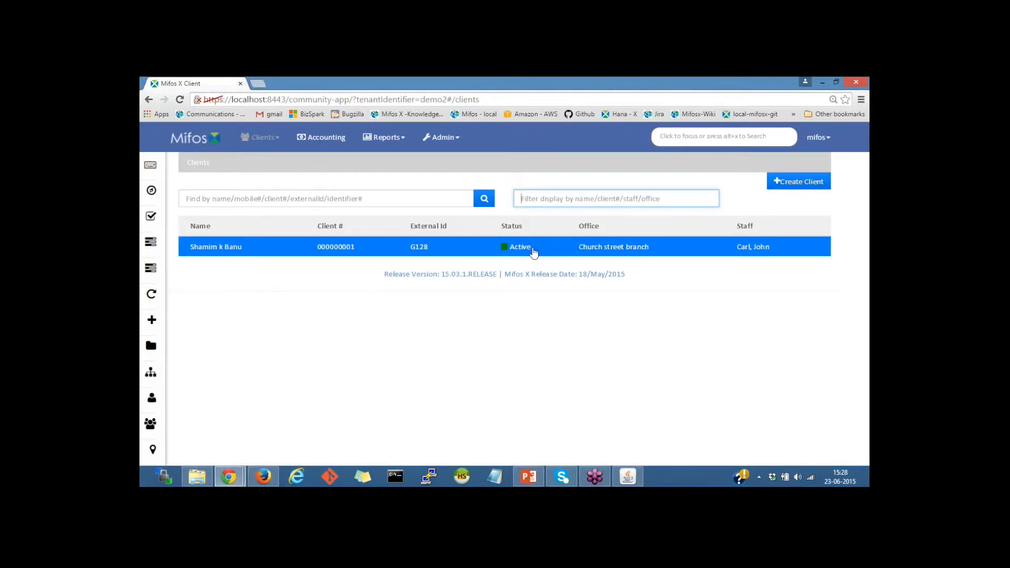
{"action": "left_click", "coordinate": [766, 251]}
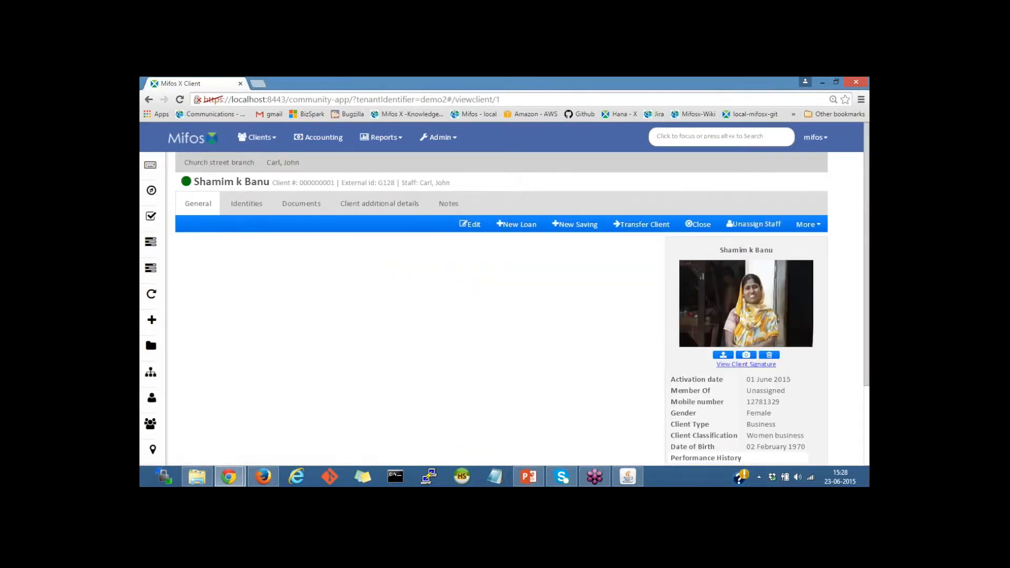
{"action": "left_click_drag", "start_coordinate": [273, 183], "coordinate": [450, 183]}
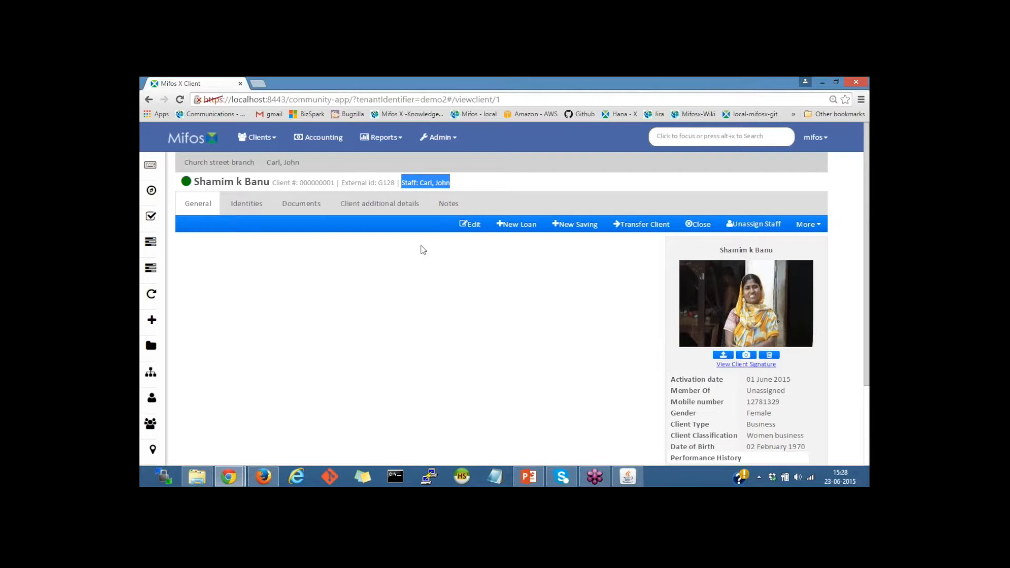
{"action": "left_click", "coordinate": [422, 334]}
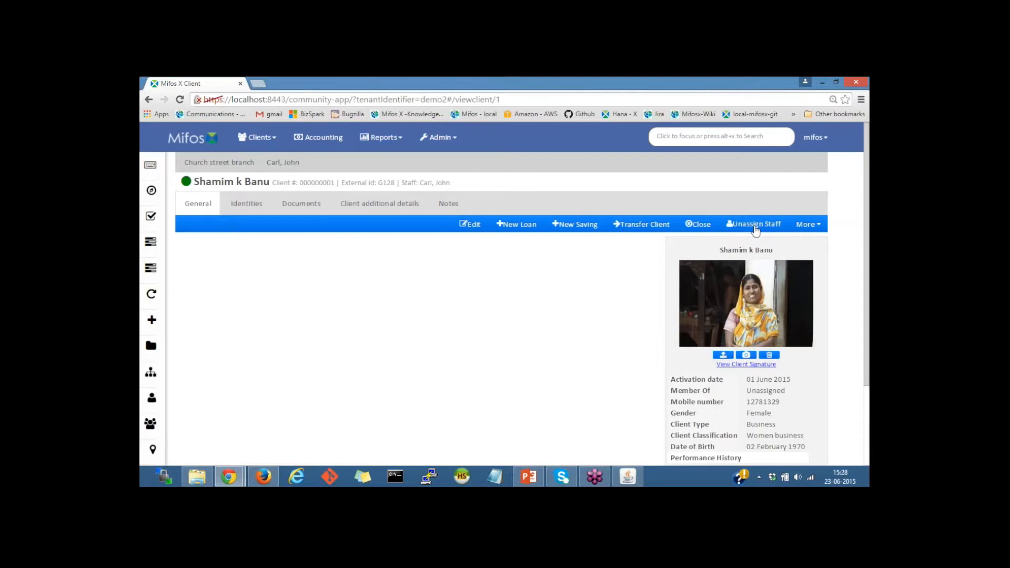
{"action": "left_click", "coordinate": [803, 226]}
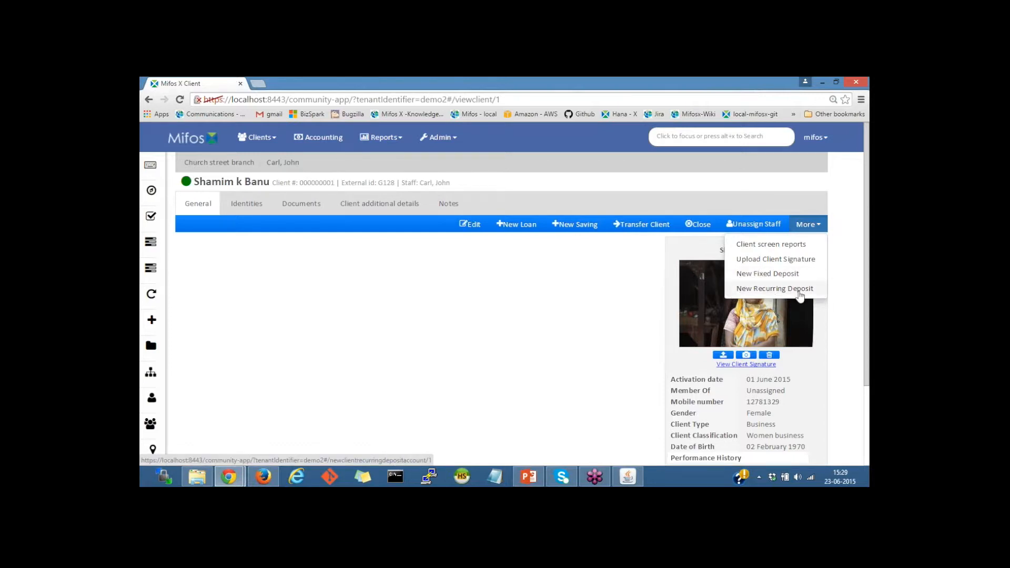
{"action": "left_click", "coordinate": [530, 192]}
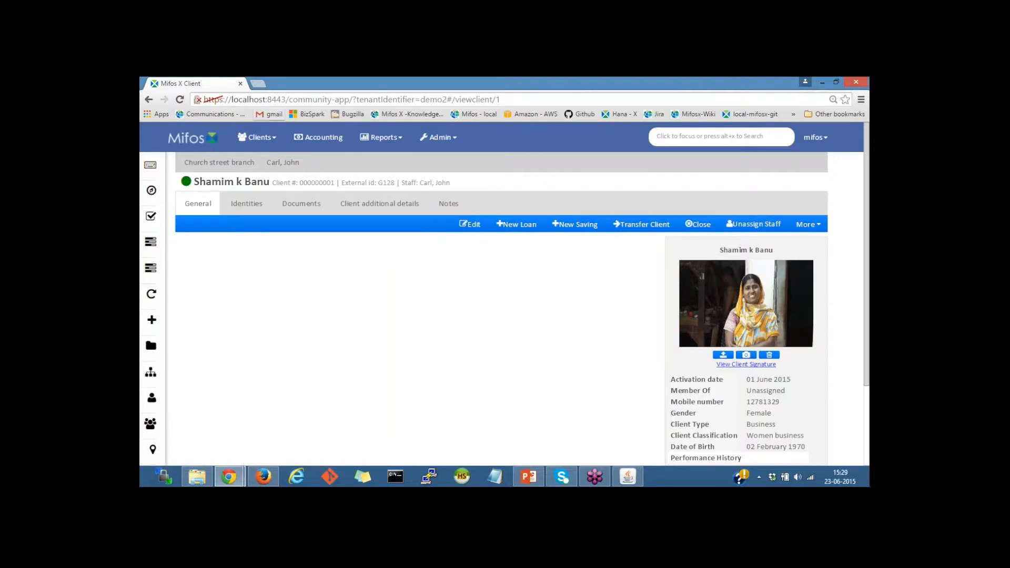
{"action": "left_click", "coordinate": [260, 139]}
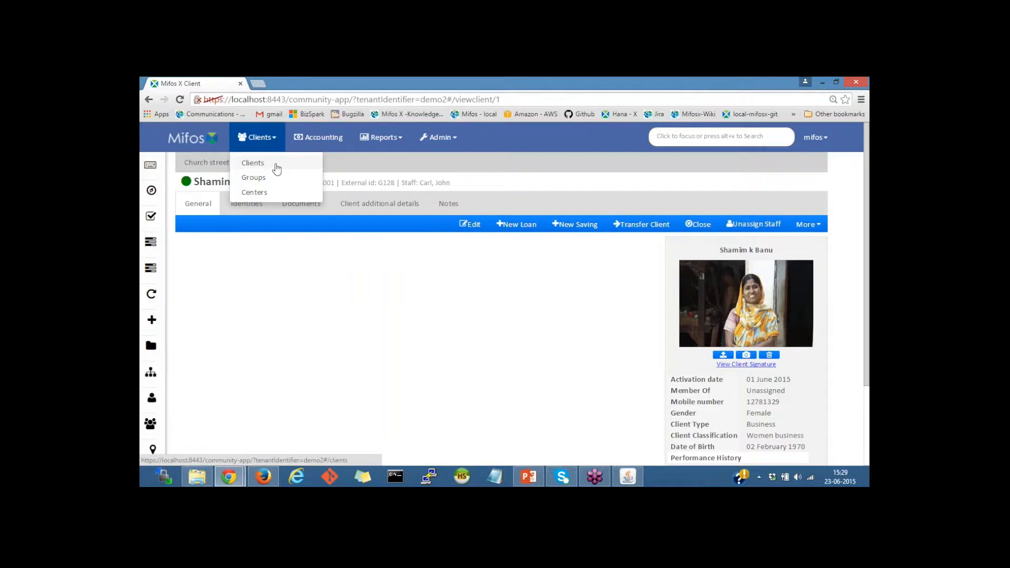
Start a new client at Church street branch and enter the client's first and last name.
{"action": "left_click", "coordinate": [254, 164]}
{"action": "left_click", "coordinate": [786, 185]}
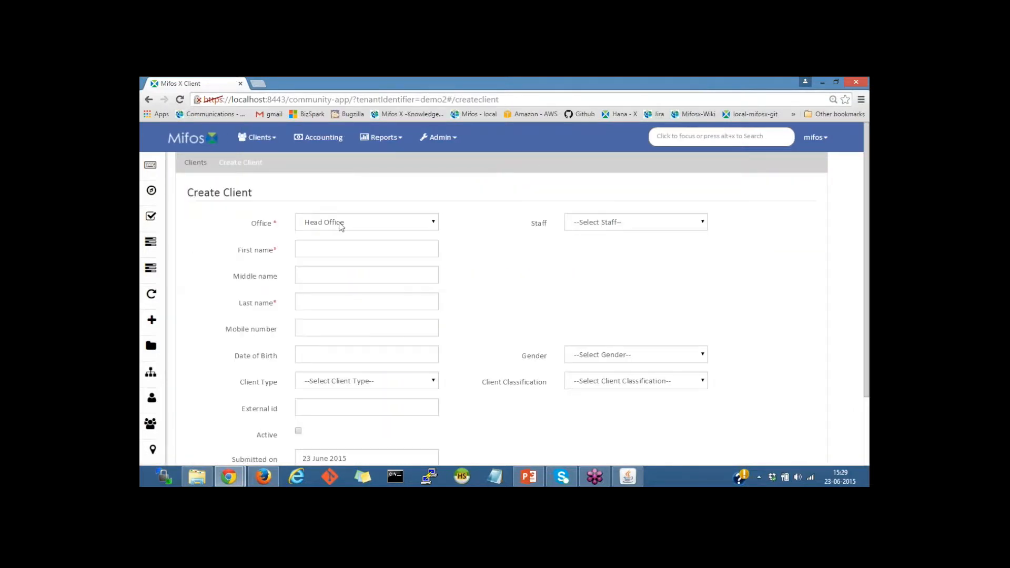
{"action": "left_click", "coordinate": [338, 222]}
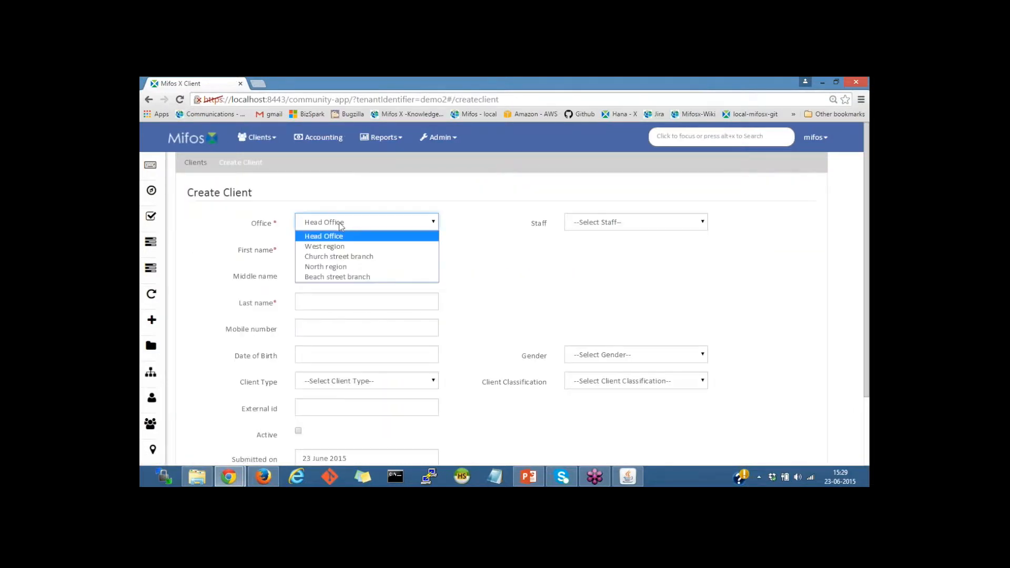
{"action": "left_click", "coordinate": [335, 257]}
{"action": "left_click", "coordinate": [321, 242]}
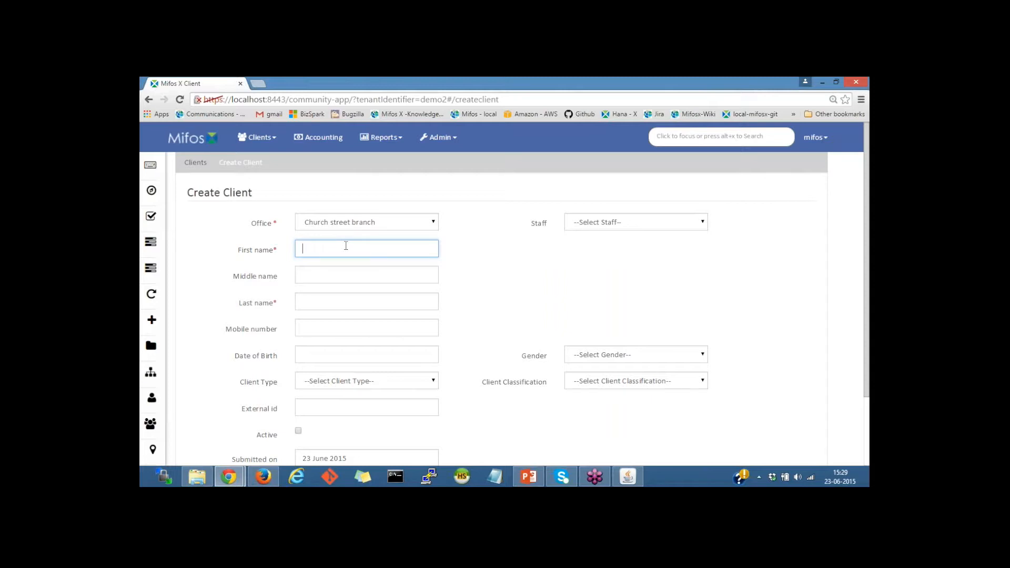
{"action": "type", "text": "jOHN"}
{"action": "key", "text": "BackSpace"}
{"action": "key", "text": "BackSpace"}
{"action": "key", "text": "BackSpace"}
{"action": "type", "text": "John"}
{"action": "left_click", "coordinate": [317, 306]}
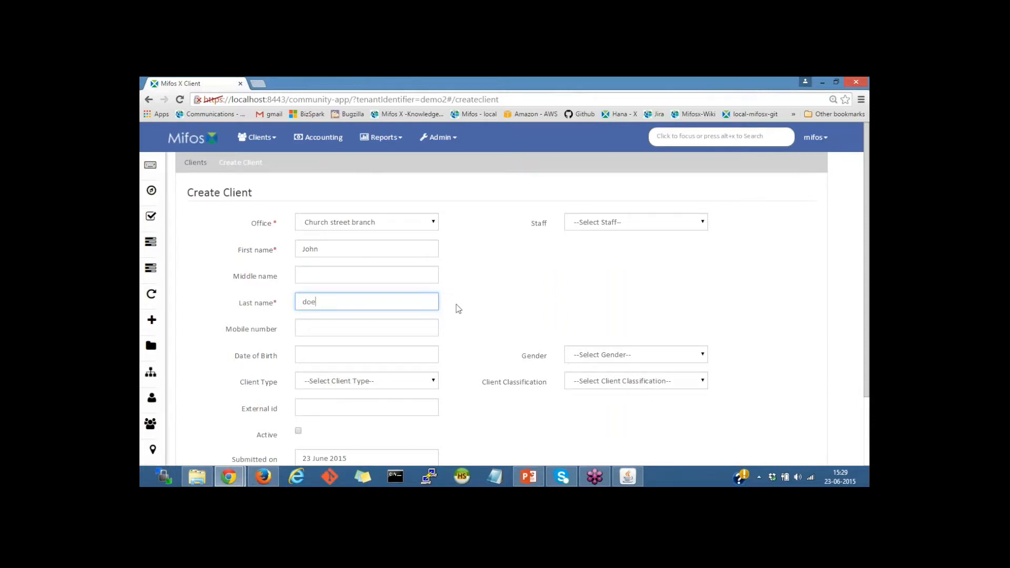
Set client type Individual, gender Male and classification Agriculture.
{"action": "scroll", "coordinate": [455, 309], "scroll_direction": "down", "scroll_amount": 2}
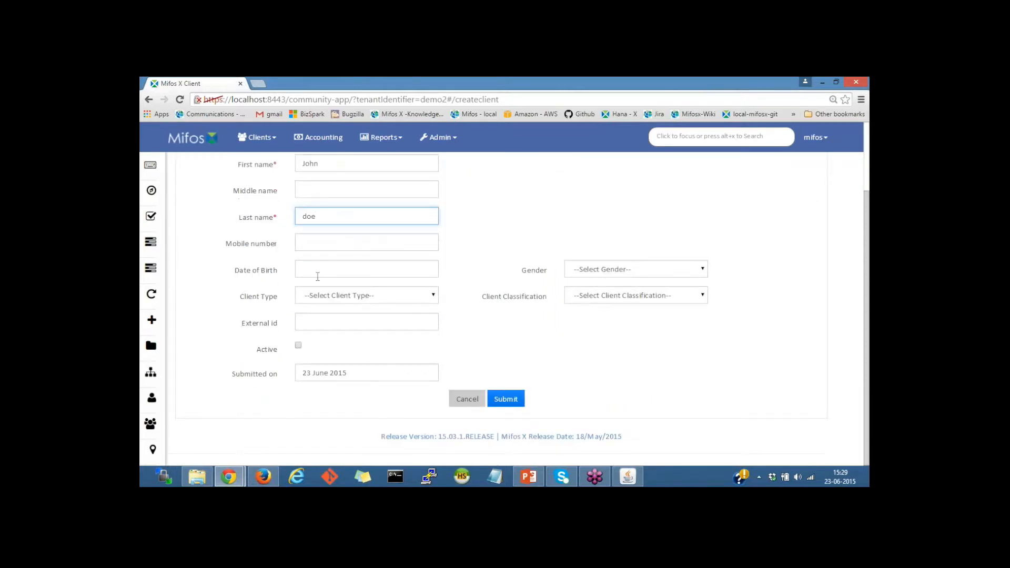
{"action": "left_click", "coordinate": [331, 297]}
{"action": "left_click", "coordinate": [322, 320]}
{"action": "left_click", "coordinate": [381, 241]}
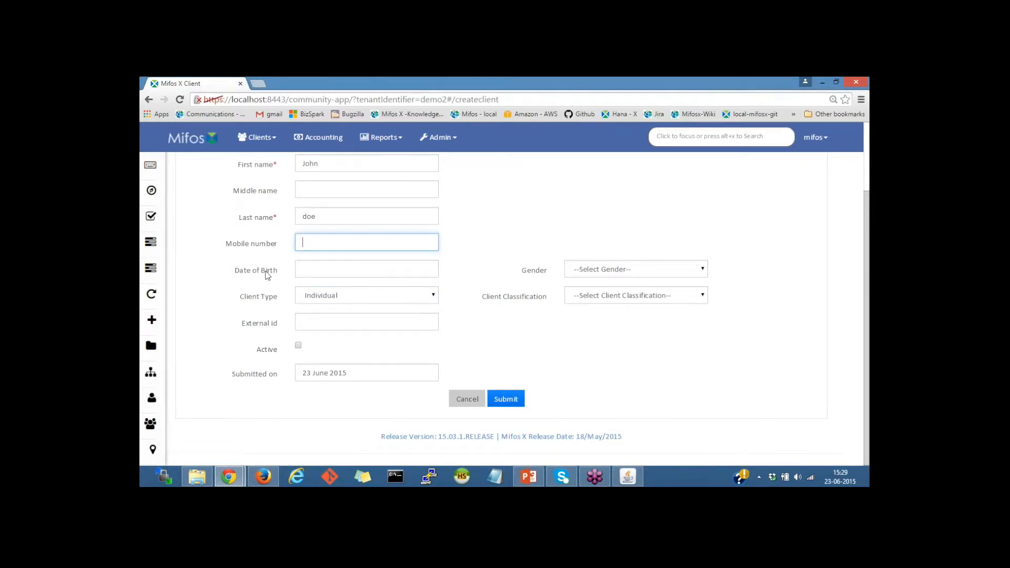
{"action": "left_click", "coordinate": [625, 272]}
{"action": "left_click", "coordinate": [605, 294]}
{"action": "left_click", "coordinate": [602, 297]}
{"action": "left_click", "coordinate": [598, 331]}
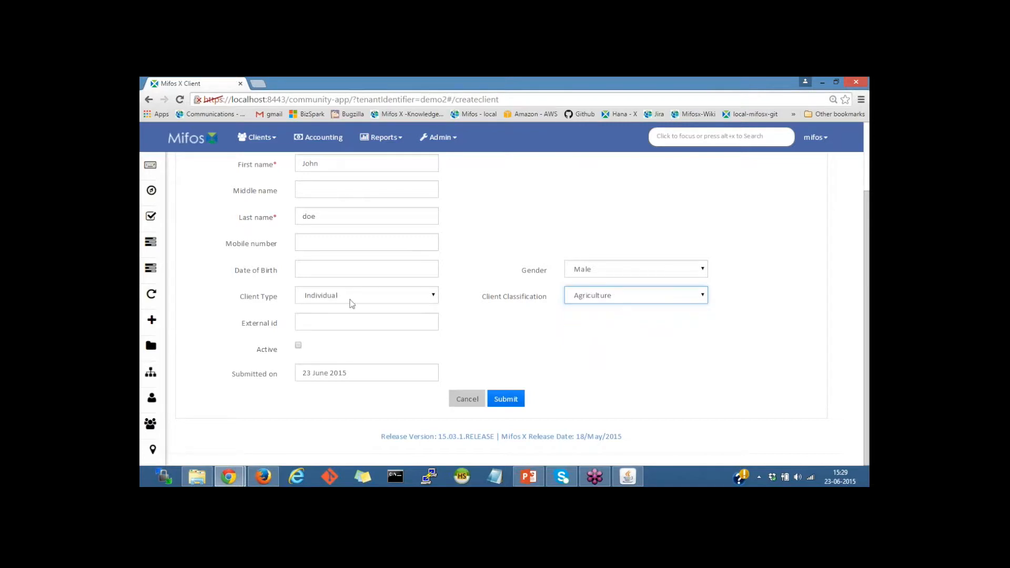
Mark the client active with submitted and activation dates of 03 June 2015, then submit.
{"action": "left_click", "coordinate": [298, 346]}
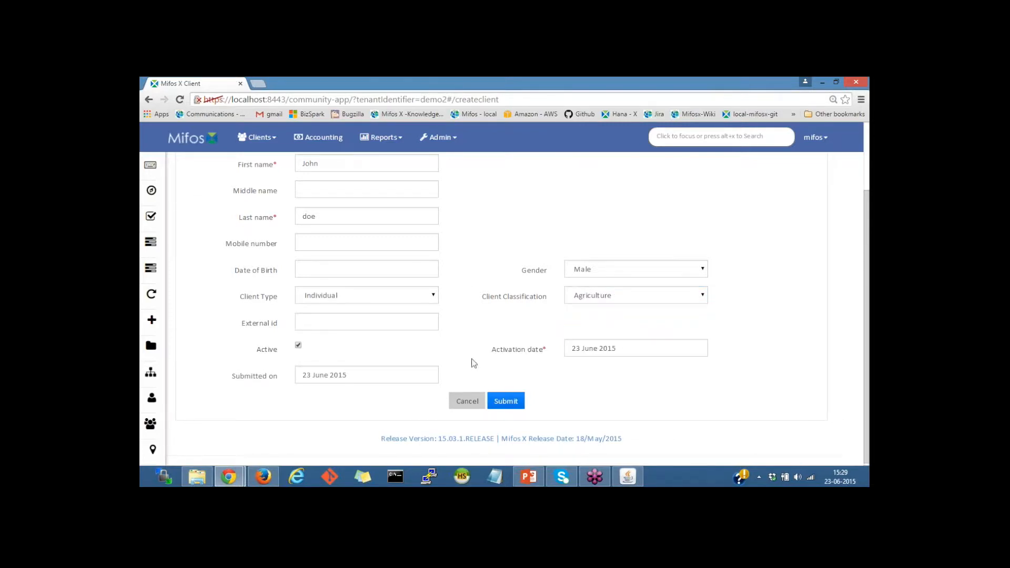
{"action": "left_click", "coordinate": [385, 374]}
{"action": "scroll", "coordinate": [446, 355], "scroll_direction": "down", "scroll_amount": 1}
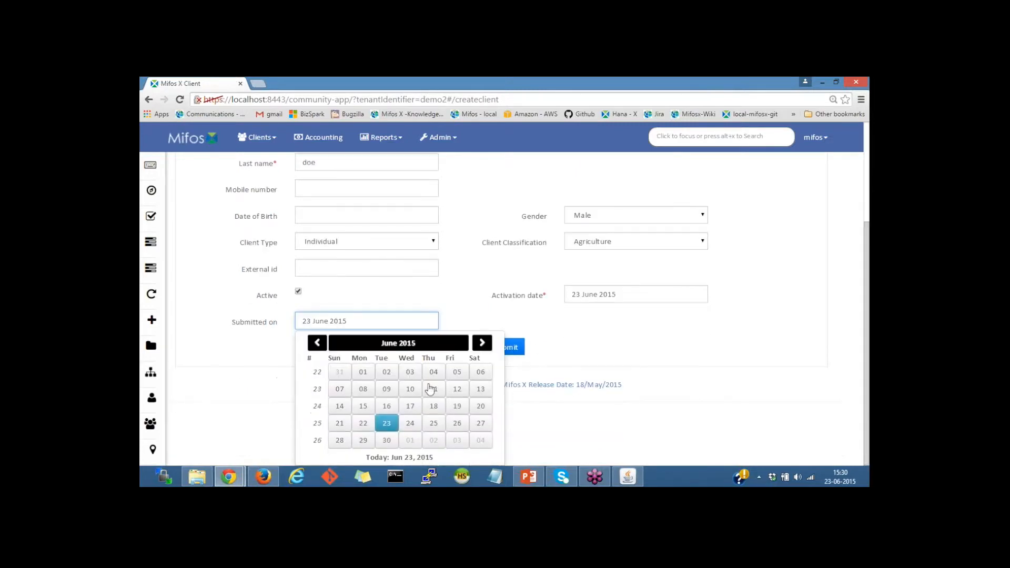
{"action": "left_click", "coordinate": [411, 371]}
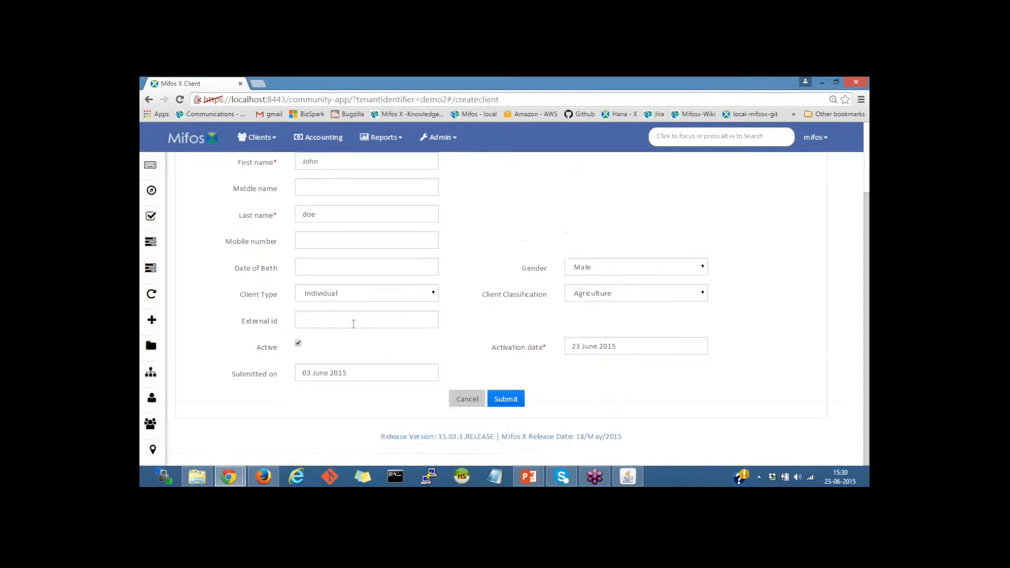
{"action": "left_click", "coordinate": [649, 354]}
{"action": "left_click", "coordinate": [683, 401]}
{"action": "left_click", "coordinate": [506, 400]}
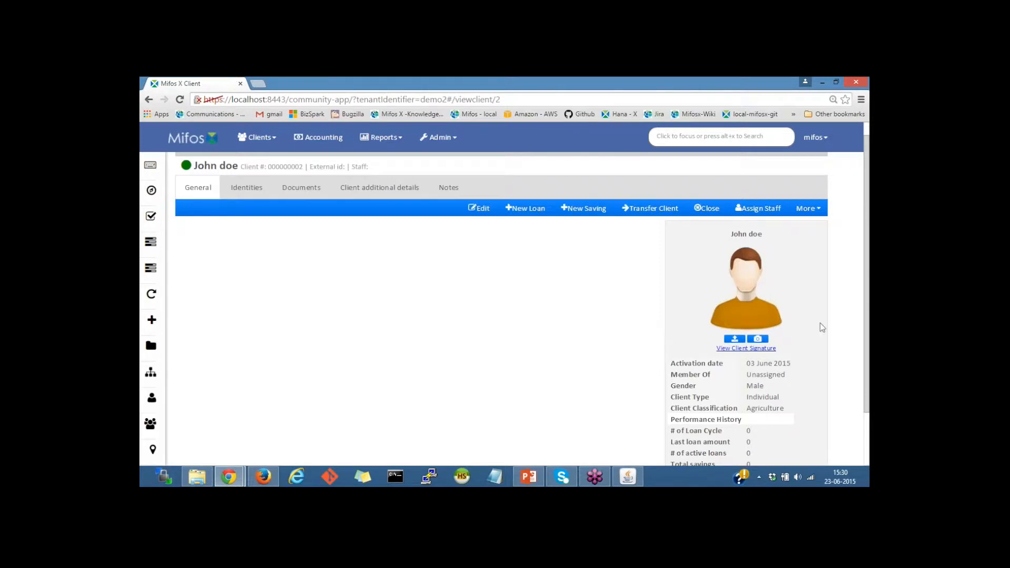
Upload download (1).jpg as the client's profile photo.
{"action": "left_click", "coordinate": [735, 339]}
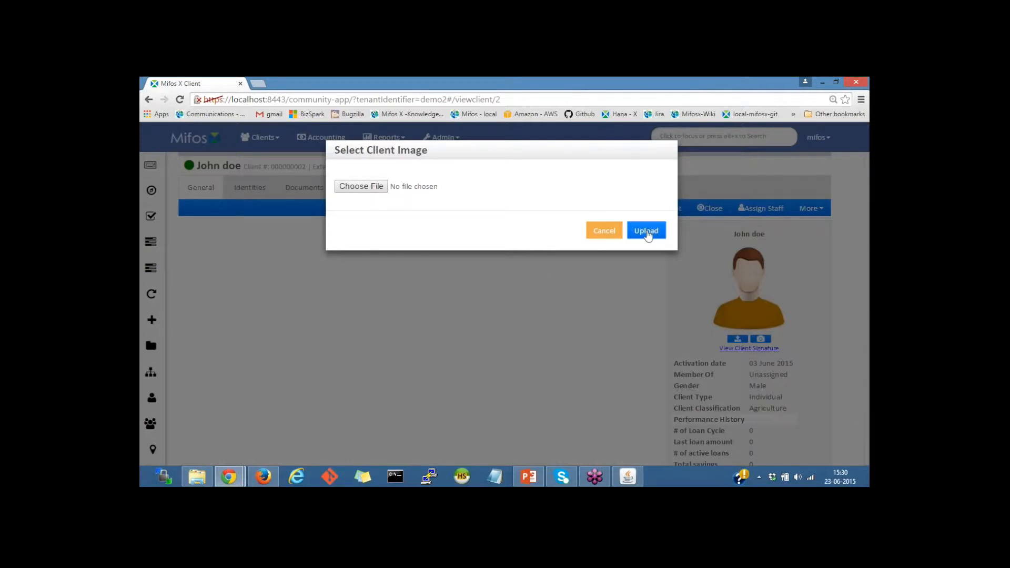
{"action": "left_click", "coordinate": [375, 187]}
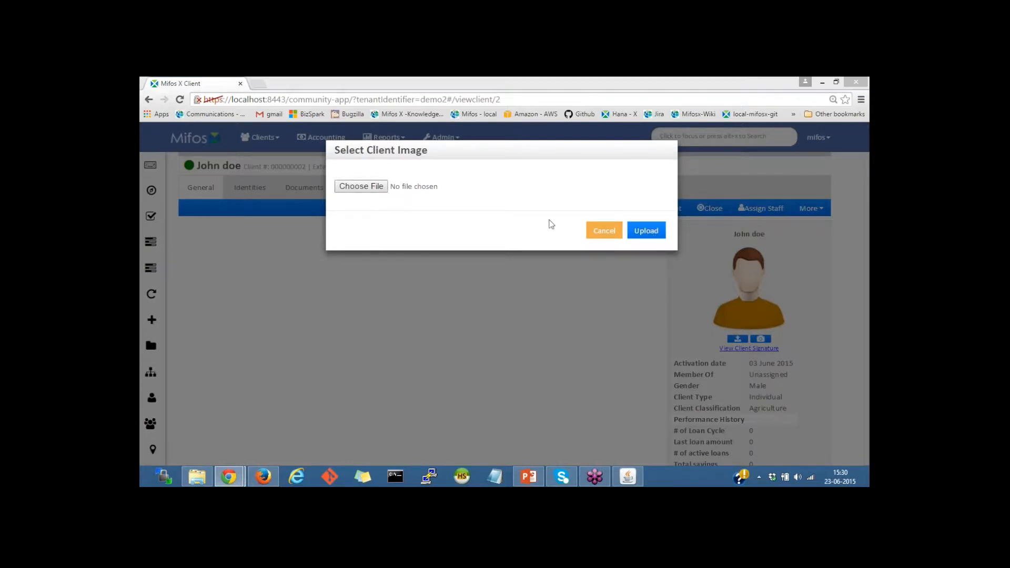
{"action": "left_click", "coordinate": [398, 192]}
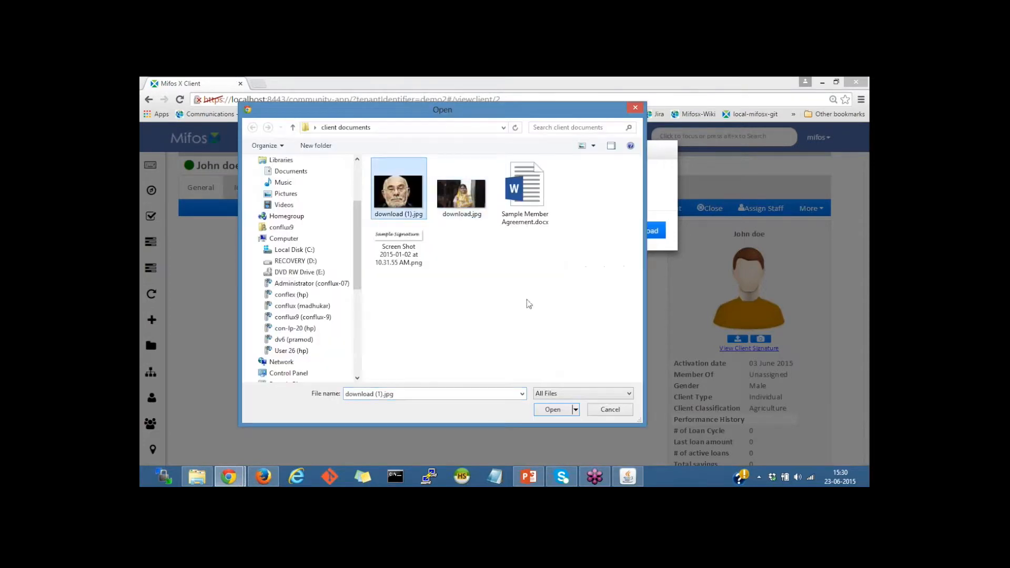
{"action": "left_click", "coordinate": [552, 410]}
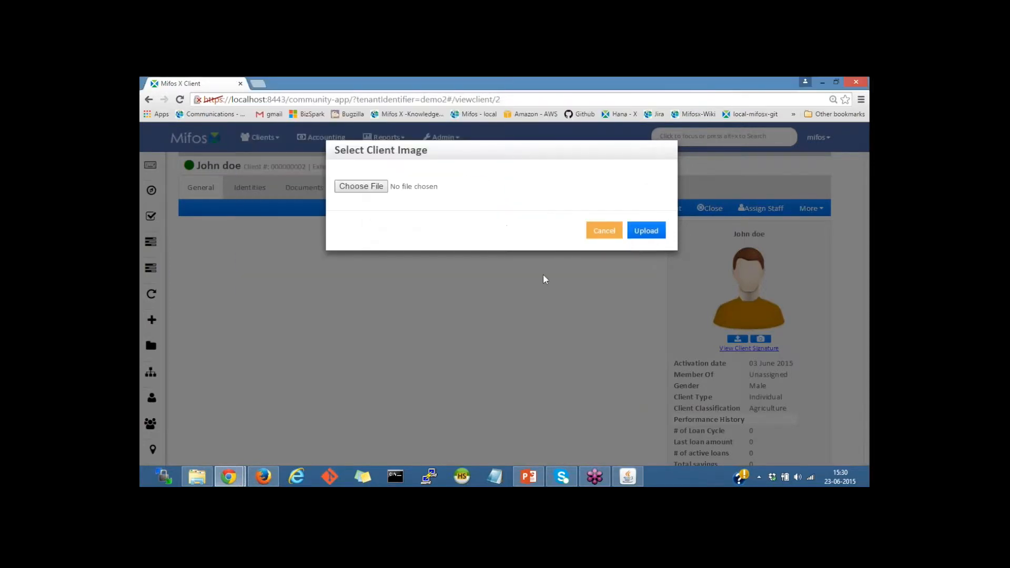
{"action": "left_click", "coordinate": [640, 233]}
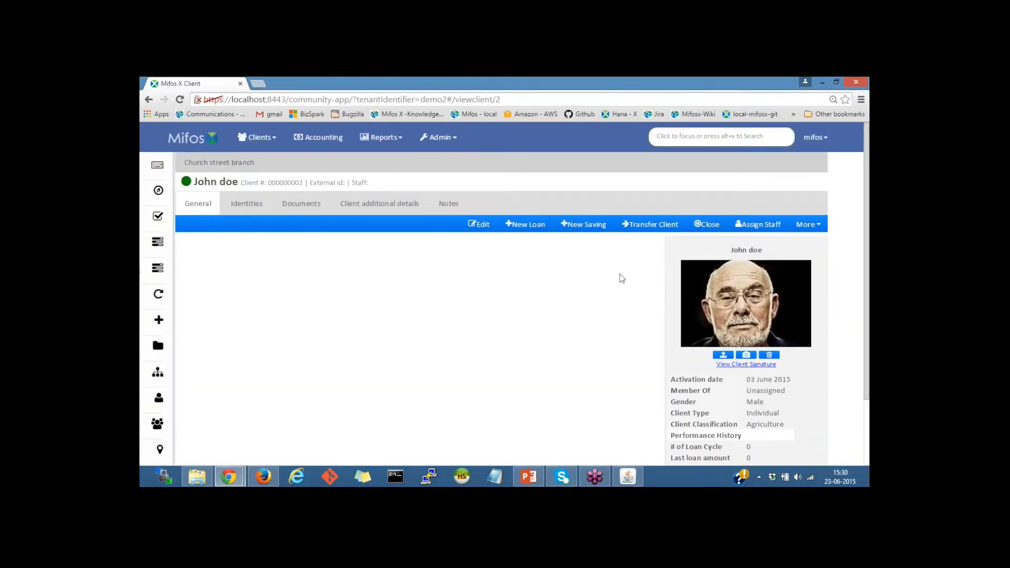
{"action": "left_click", "coordinate": [258, 137]}
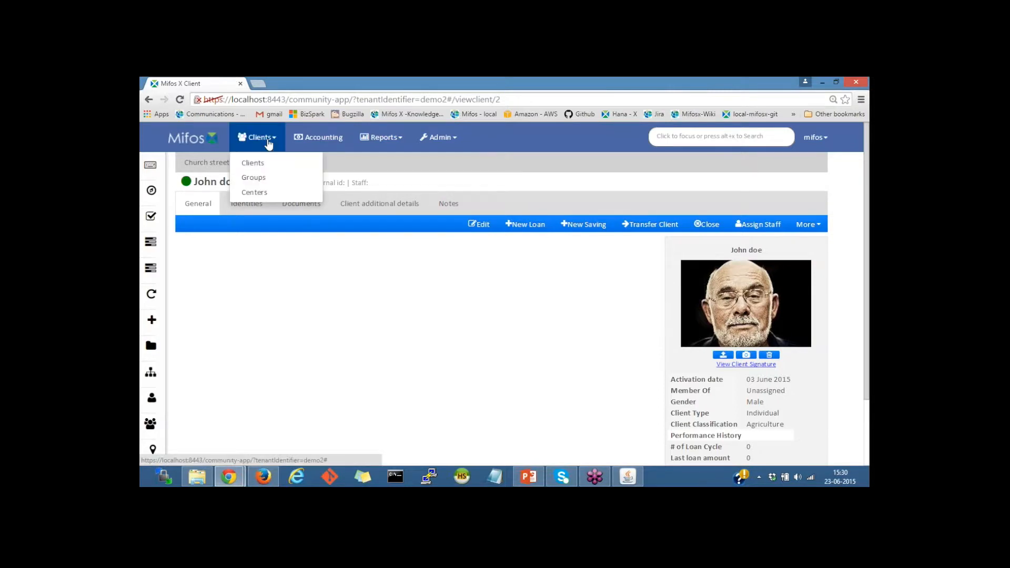
Fill a Create Group form: Church street branch, name Santa maria group, first staff member assigned.
{"action": "left_click", "coordinate": [267, 179]}
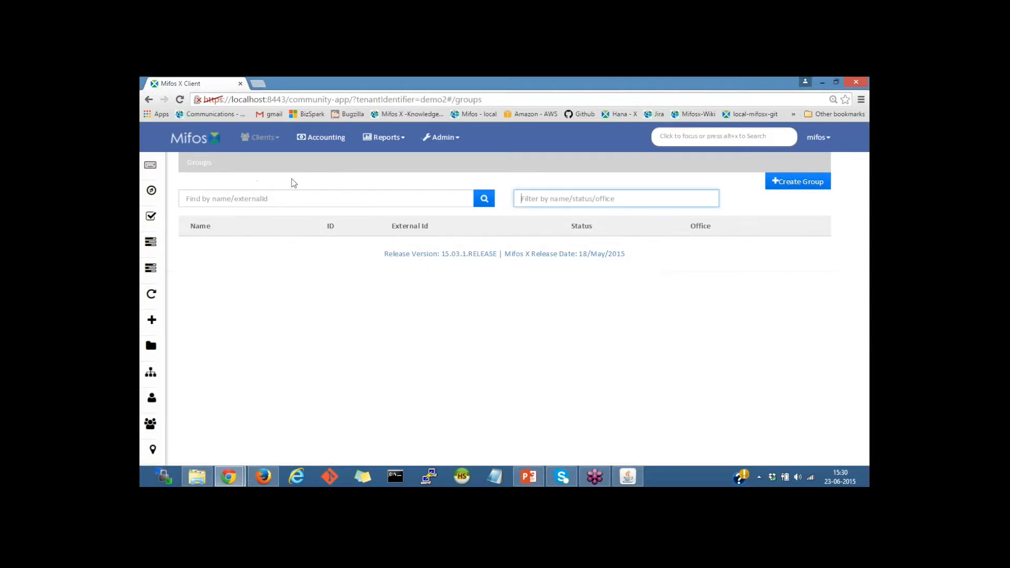
{"action": "left_click", "coordinate": [792, 185]}
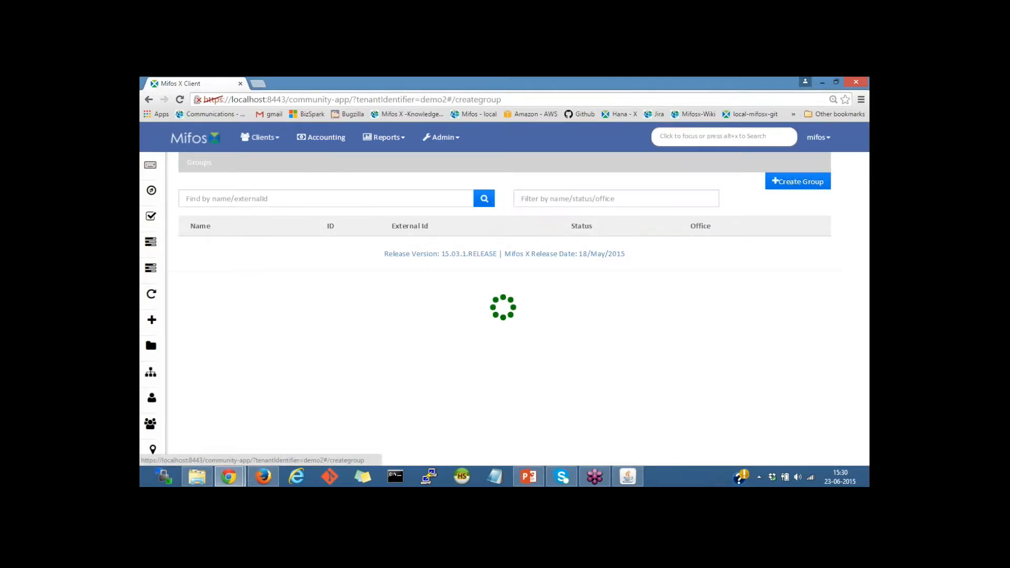
{"action": "left_click", "coordinate": [352, 222]}
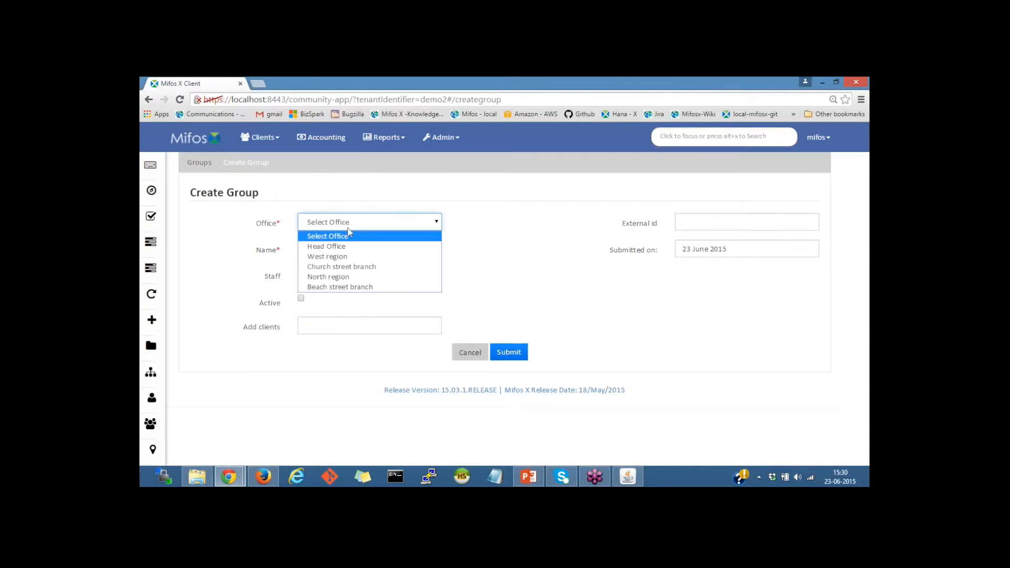
{"action": "left_click", "coordinate": [368, 267]}
{"action": "left_click", "coordinate": [325, 249]}
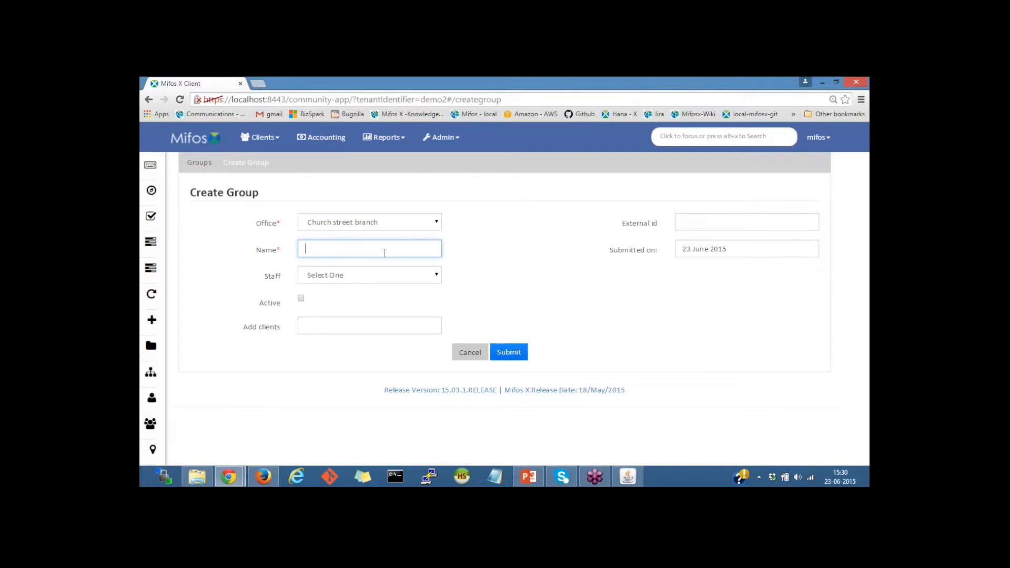
{"action": "type", "text": "Santa maria group"}
{"action": "left_click", "coordinate": [370, 275]}
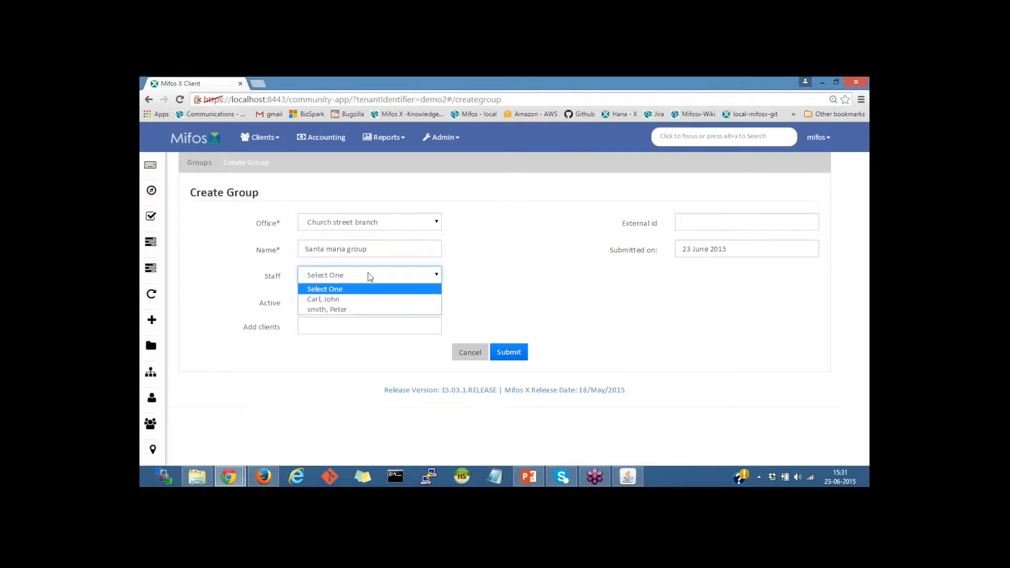
{"action": "left_click", "coordinate": [328, 303]}
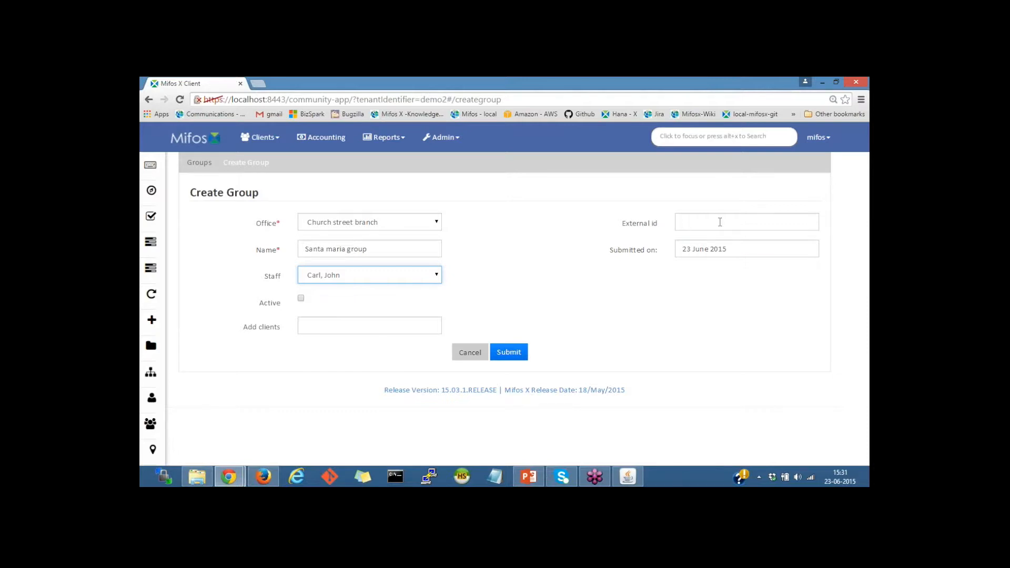
{"action": "left_click", "coordinate": [720, 222]}
{"action": "left_click", "coordinate": [746, 245]}
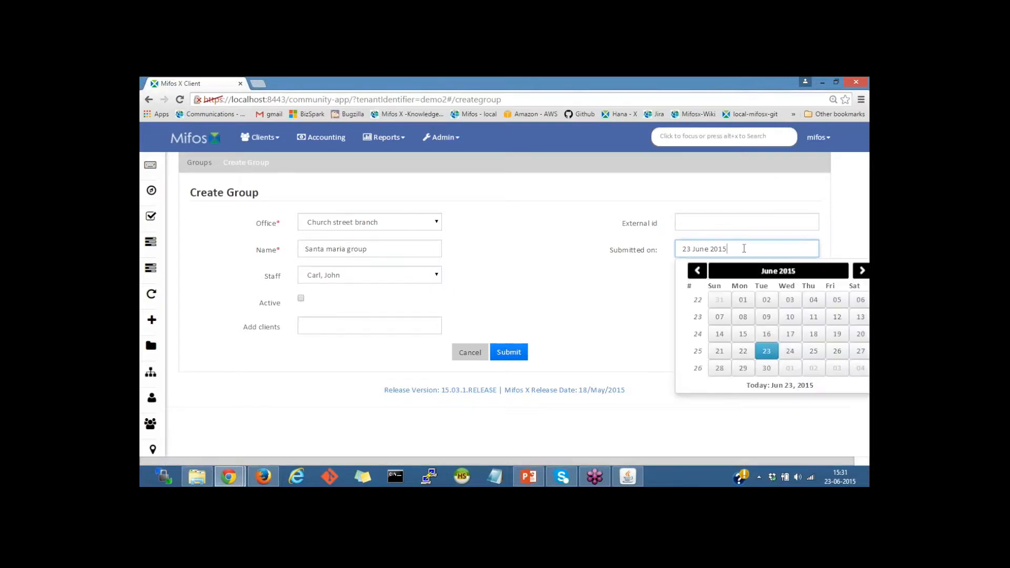
Set the group's submission date to 01 June 2015 and external id to ch-gp.
{"action": "left_click", "coordinate": [744, 300]}
{"action": "left_click", "coordinate": [686, 222]}
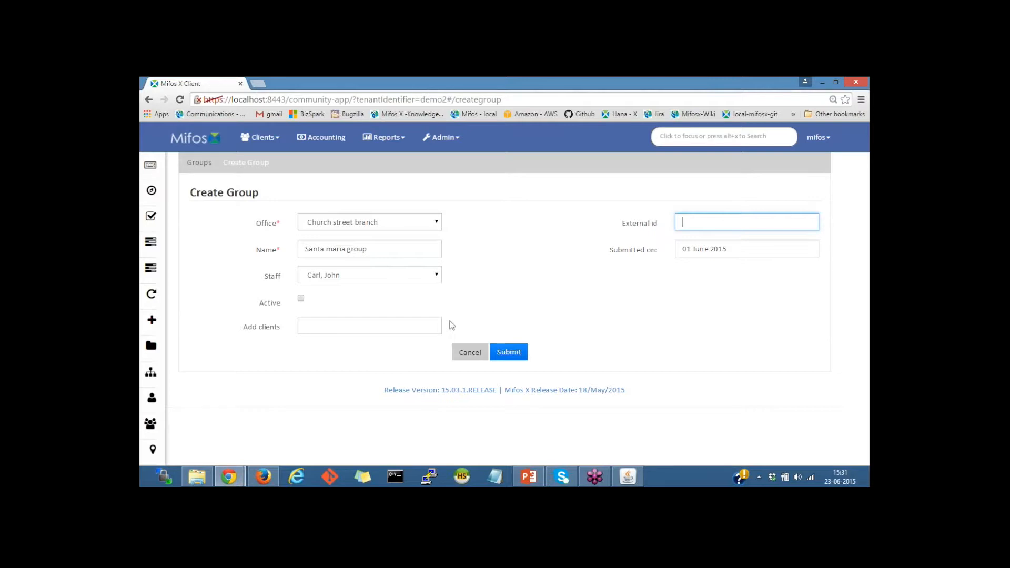
{"action": "type", "text": "ch-gp"}
Search for clients to add, clear the search, and submit the group without members.
{"action": "left_click", "coordinate": [307, 322]}
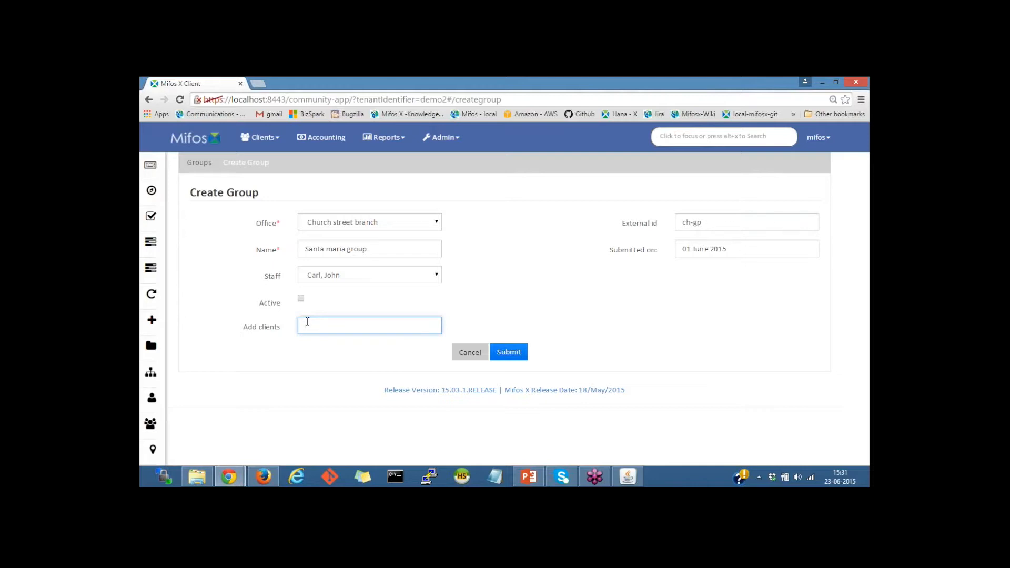
{"action": "type", "text": "a"}
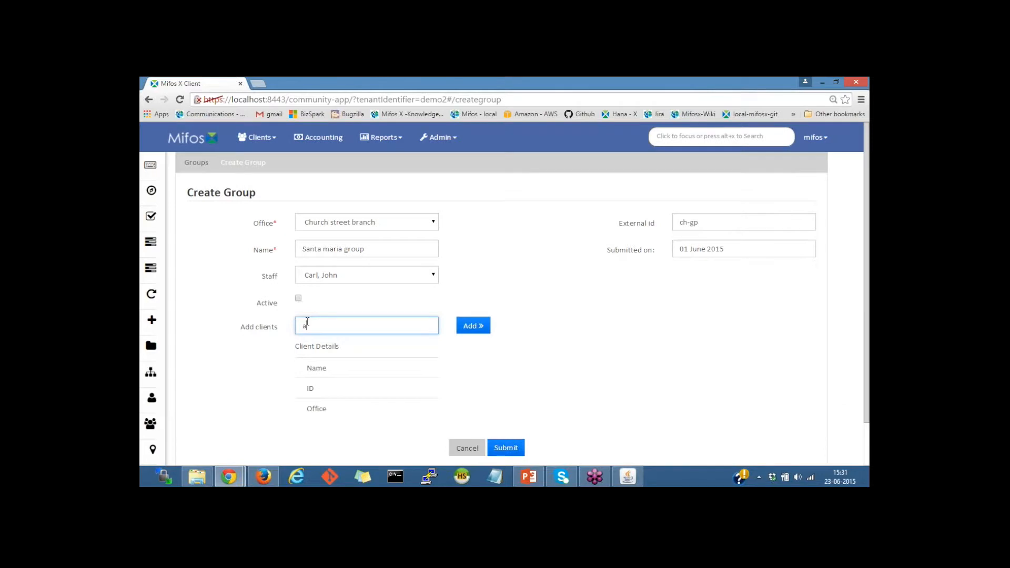
{"action": "key", "text": "BackSpace"}
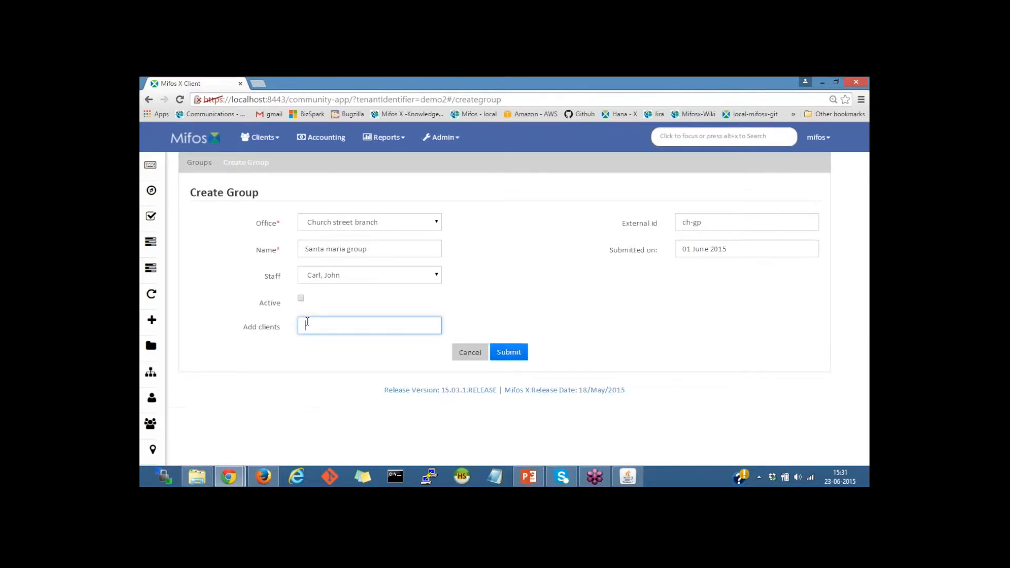
{"action": "type", "text": "sha"}
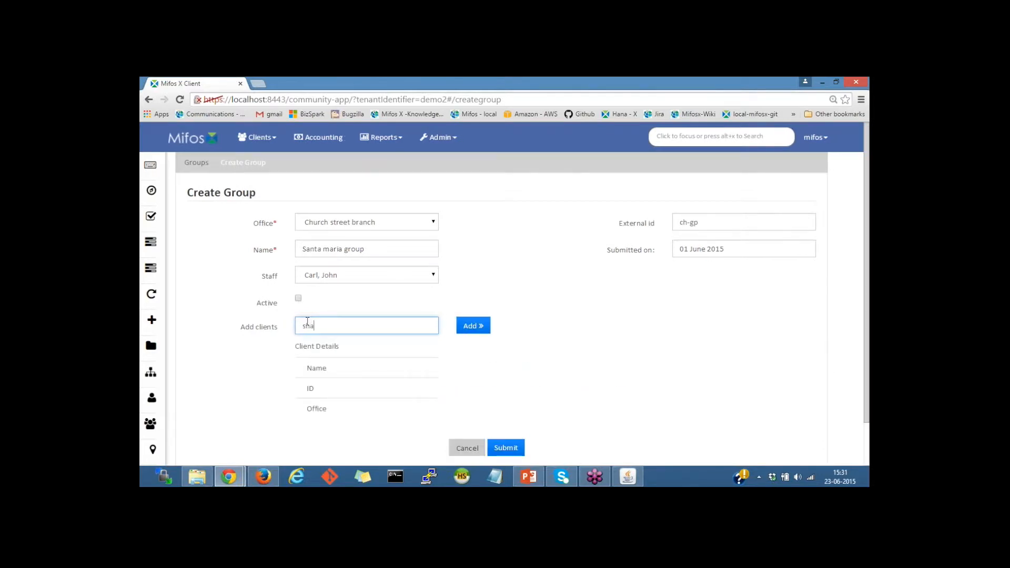
{"action": "type", "text": "m"}
{"action": "double_click", "coordinate": [314, 325]}
{"action": "type", "text": "john"}
{"action": "key", "text": "BackSpace"}
{"action": "key", "text": "BackSpace"}
{"action": "key", "text": "BackSpace"}
{"action": "key", "text": "BackSpace"}
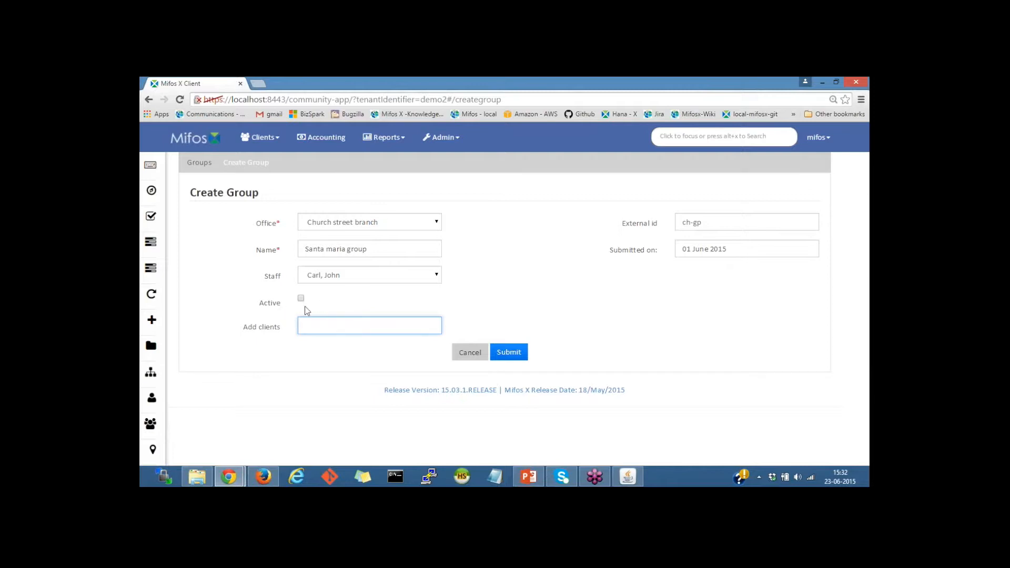
{"action": "left_click", "coordinate": [509, 352]}
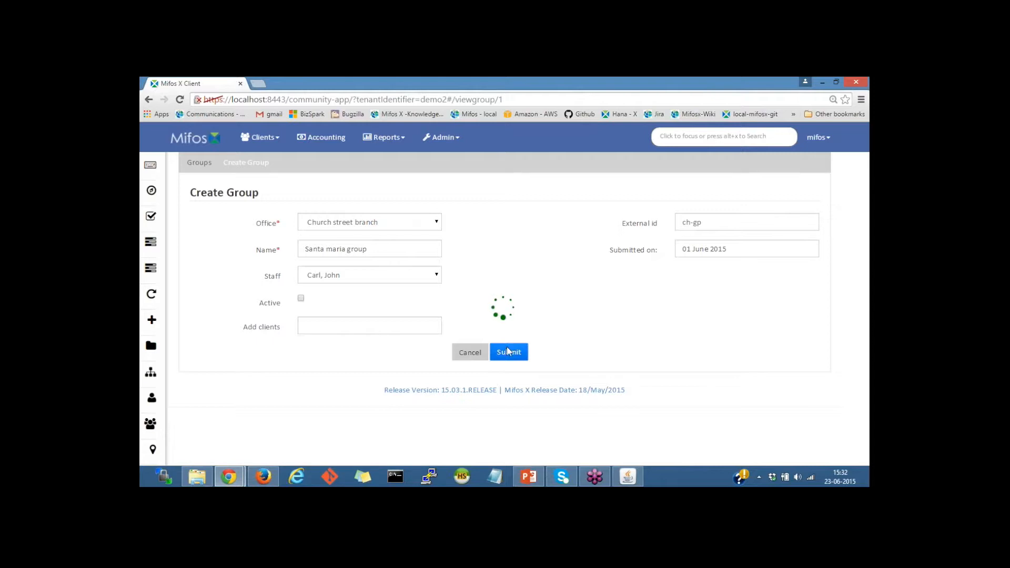
{"action": "left_click", "coordinate": [260, 137]}
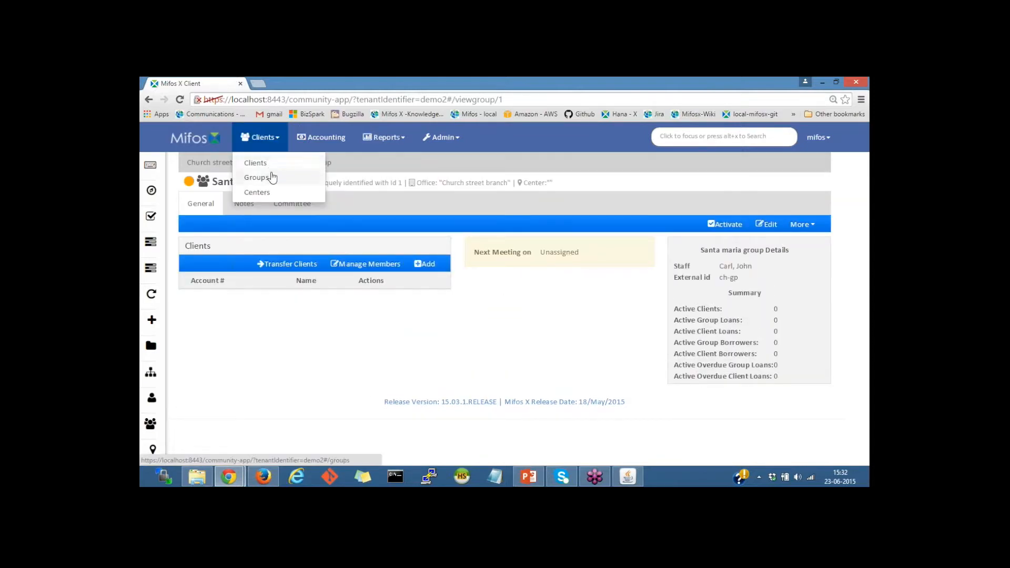
Open the Santa maria group from the groups list and enter activation date 01 June 2015.
{"action": "left_click", "coordinate": [269, 178]}
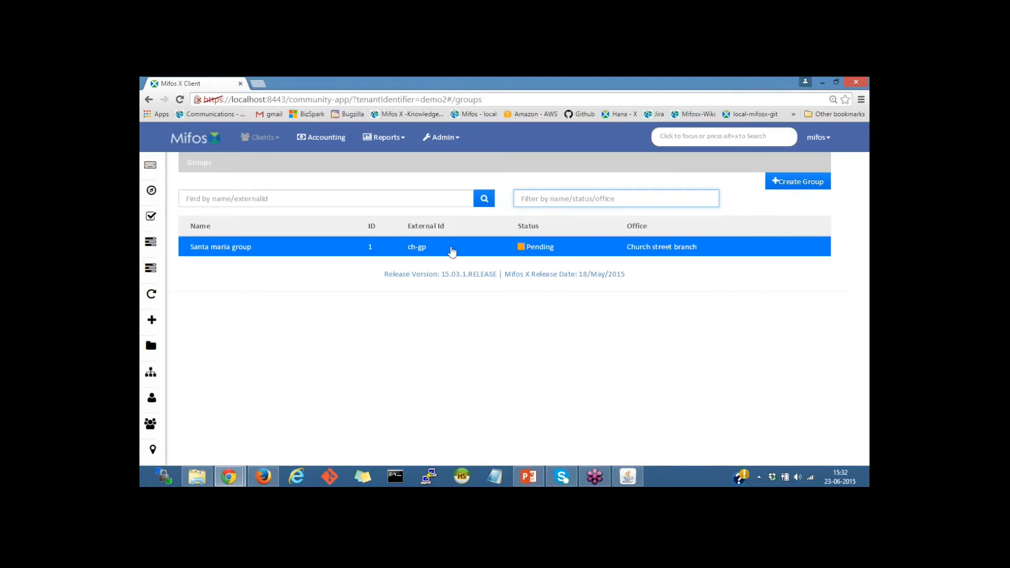
{"action": "left_click", "coordinate": [529, 246]}
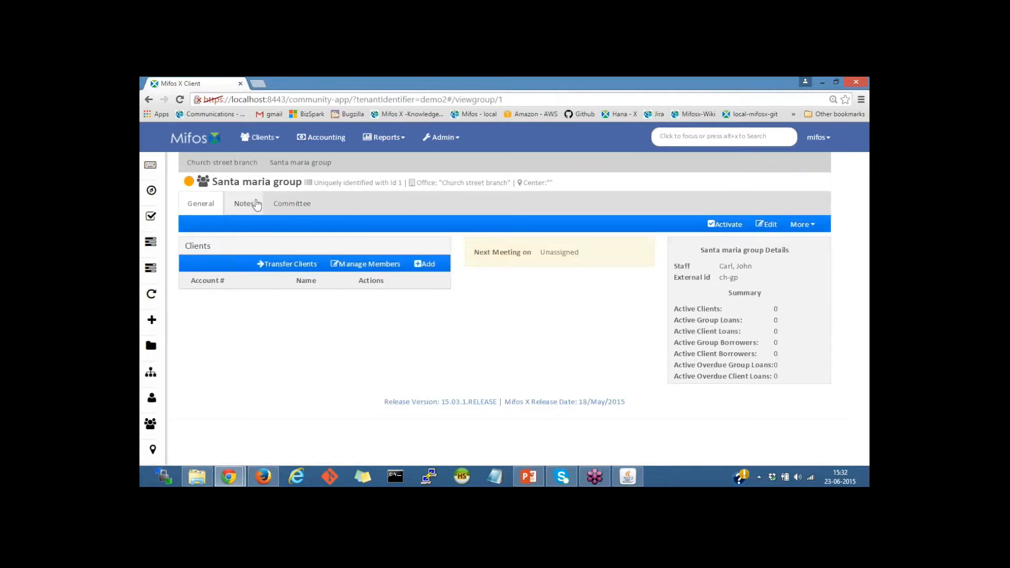
{"action": "left_click", "coordinate": [719, 226]}
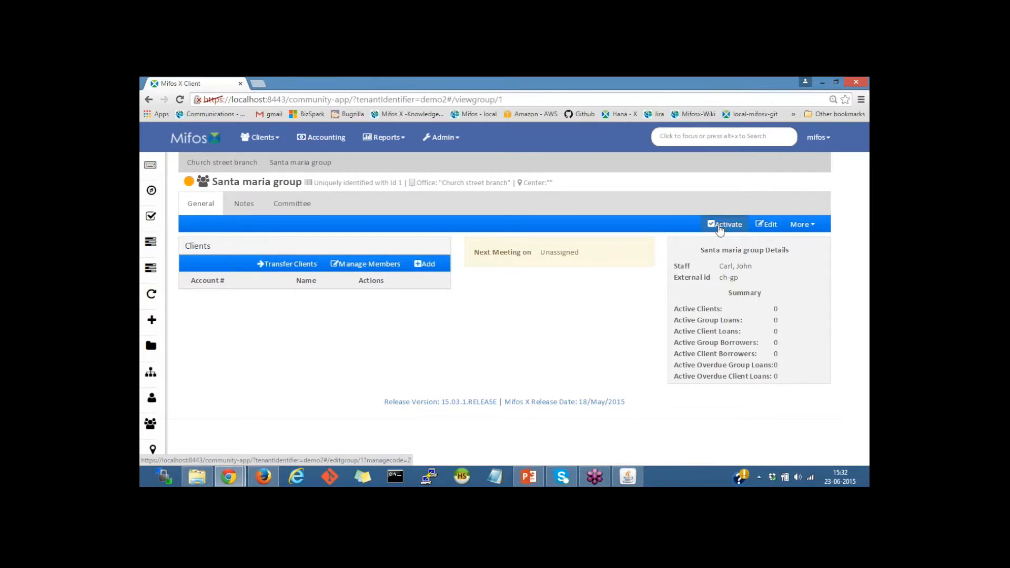
{"action": "left_click", "coordinate": [334, 175]}
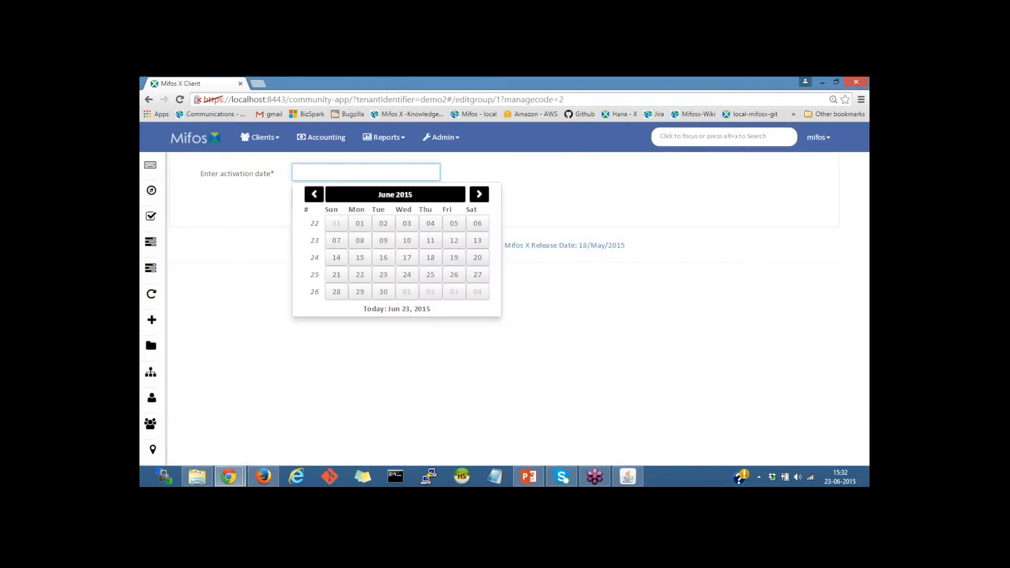
{"action": "left_click", "coordinate": [360, 223]}
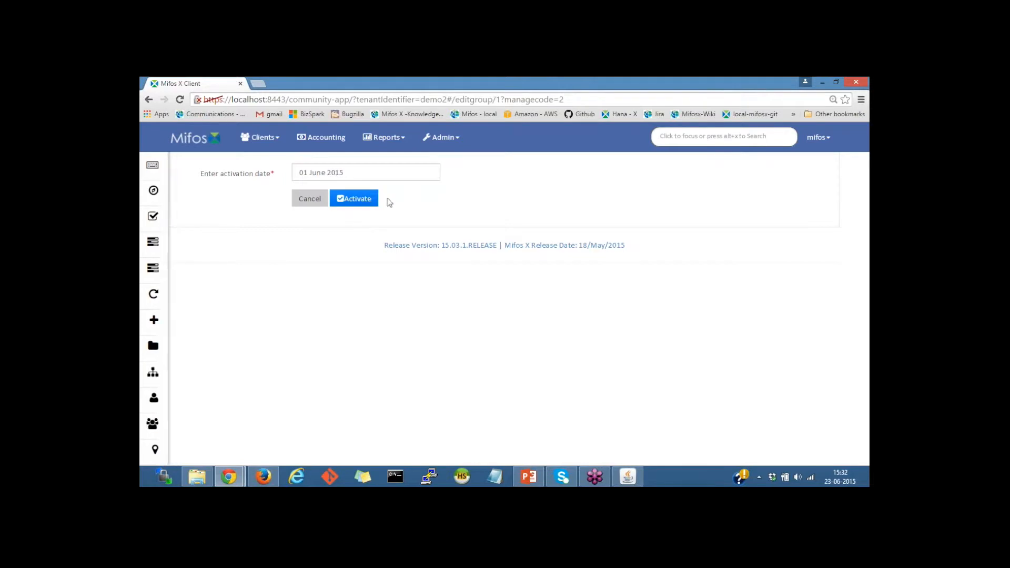
Confirm activation of Santa maria group and review its header showing the 01 June 2015 activation.
{"action": "left_click", "coordinate": [368, 200]}
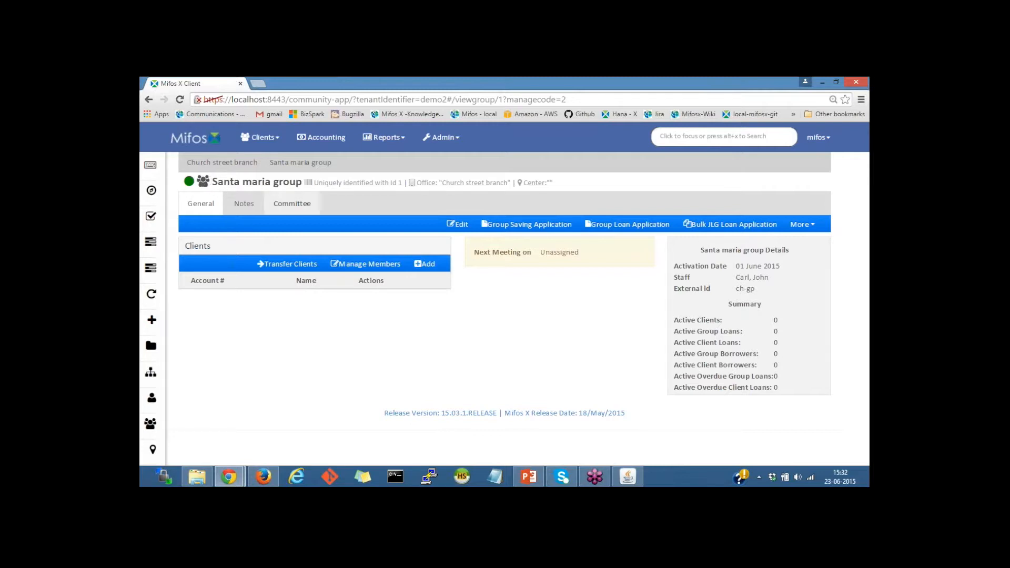
{"action": "left_click_drag", "start_coordinate": [311, 184], "coordinate": [400, 185]}
{"action": "left_click", "coordinate": [258, 183]}
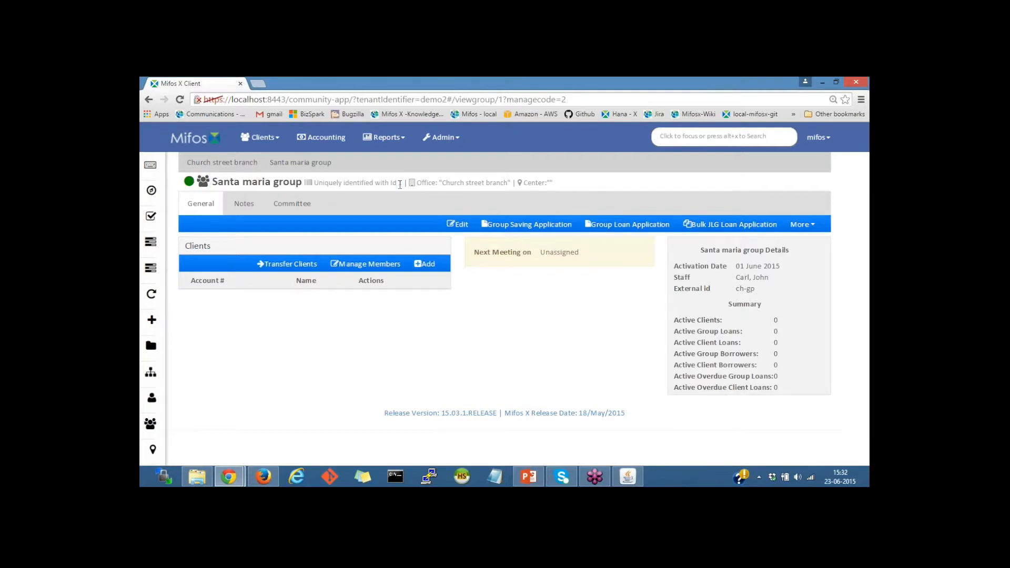
{"action": "left_click_drag", "start_coordinate": [242, 181], "coordinate": [322, 182]}
{"action": "left_click", "coordinate": [326, 183]}
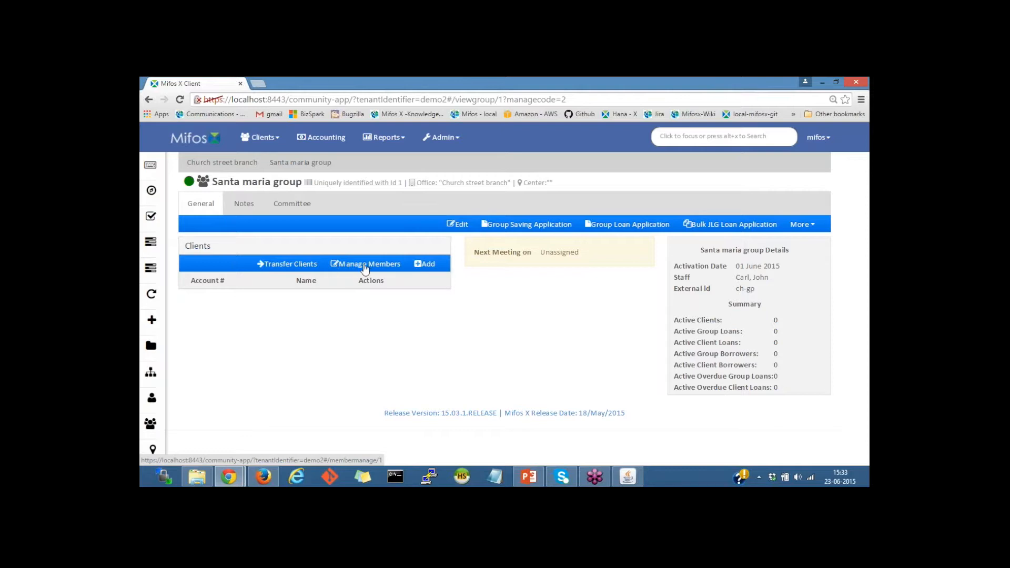
Search for the first client in Manage Members and add them to Santa maria group.
{"action": "left_click", "coordinate": [365, 268]}
{"action": "left_click", "coordinate": [362, 226]}
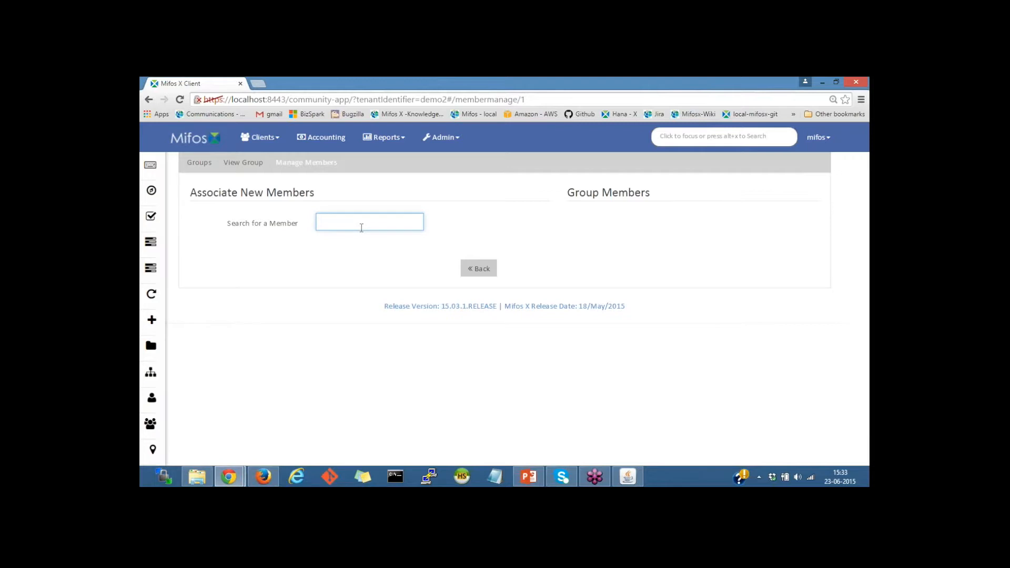
{"action": "type", "text": "sham"}
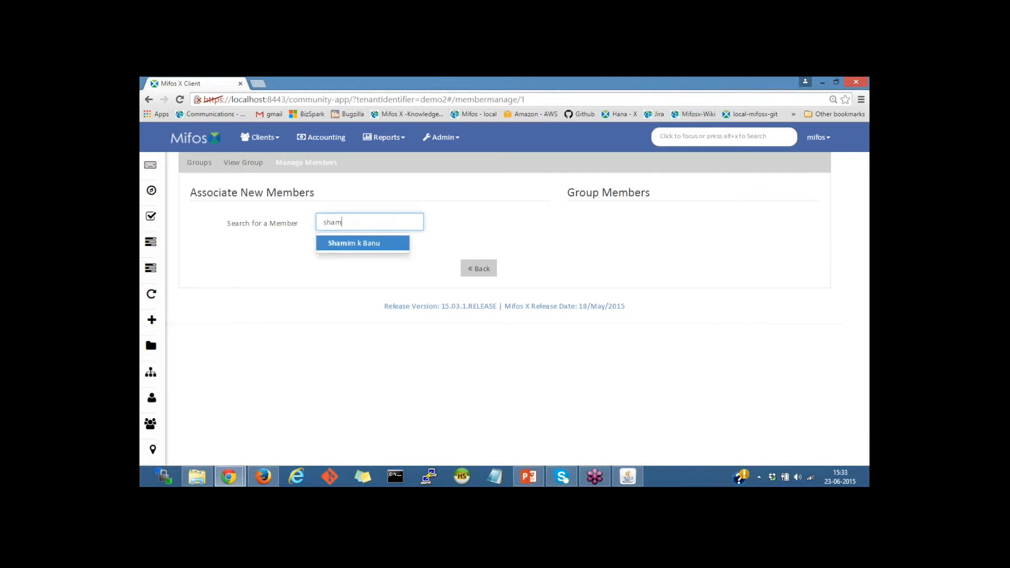
{"action": "left_click", "coordinate": [361, 243]}
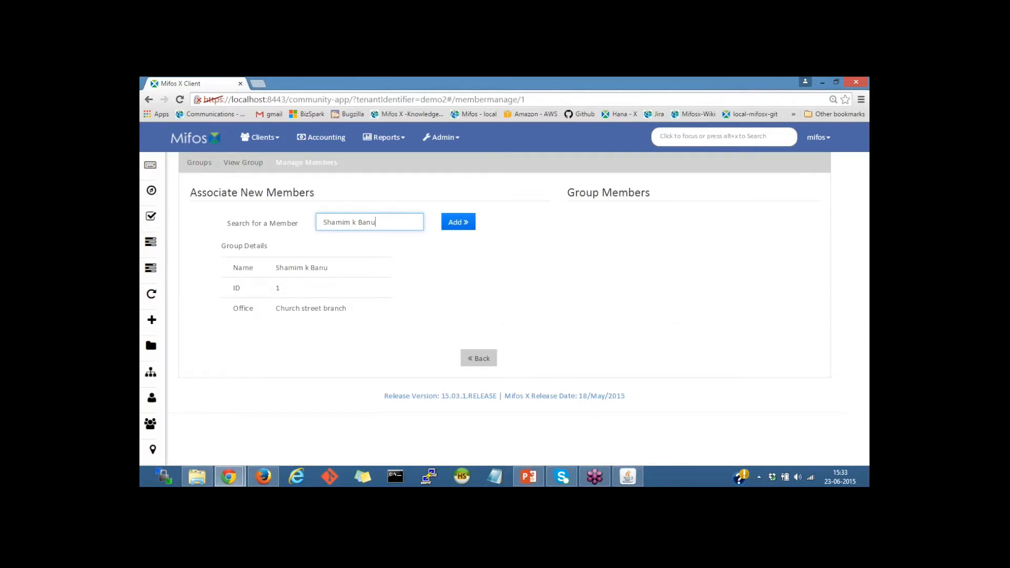
{"action": "left_click", "coordinate": [467, 216]}
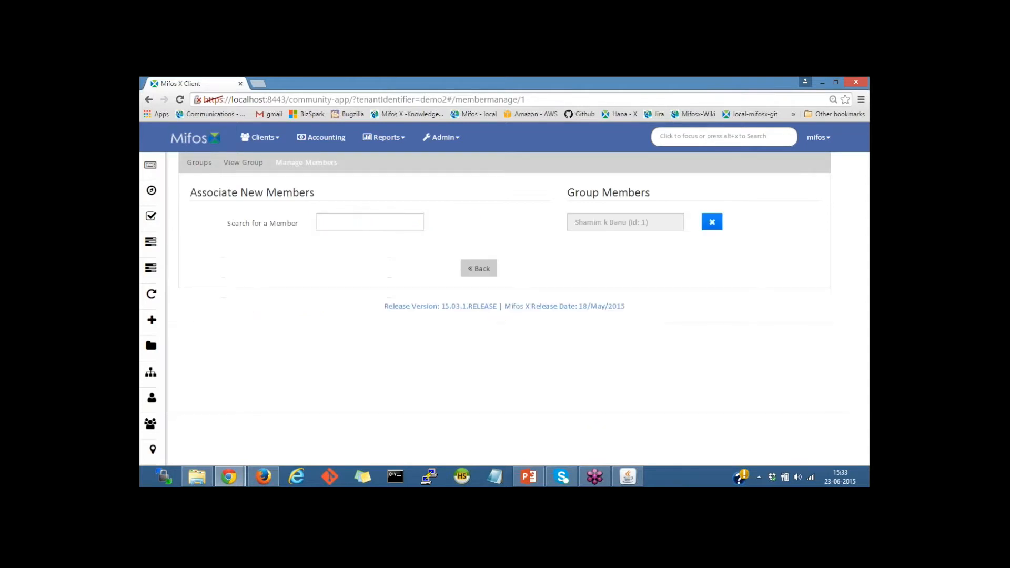
Search 'joh', add the second client as a member, and return to the group overview.
{"action": "left_click", "coordinate": [362, 223]}
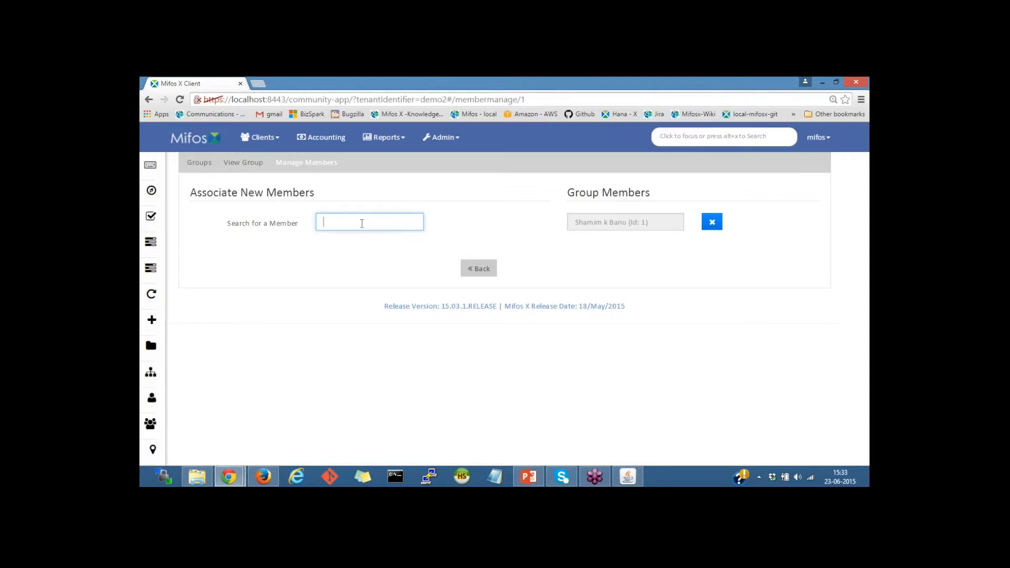
{"action": "type", "text": "john"}
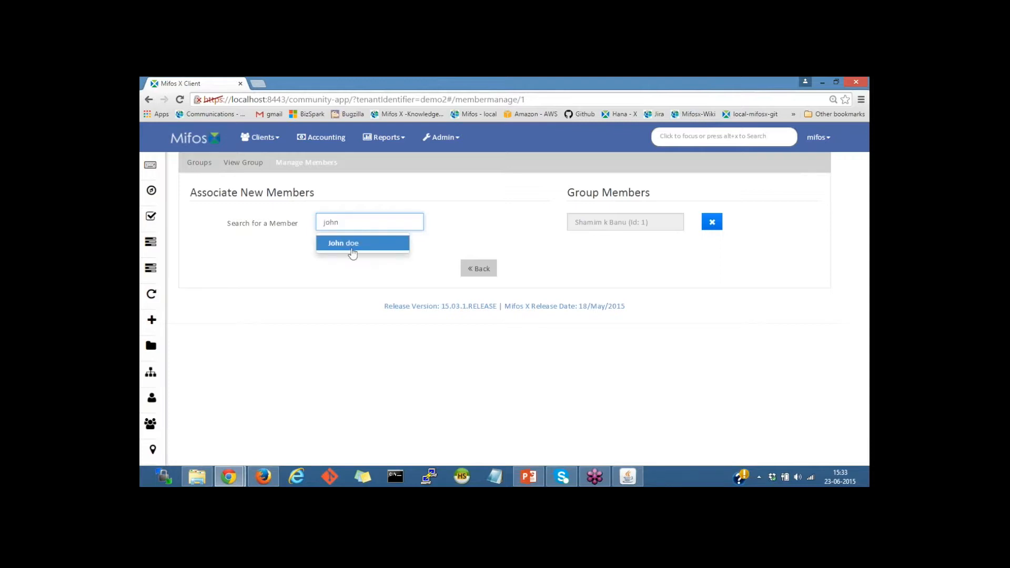
{"action": "left_click", "coordinate": [350, 250]}
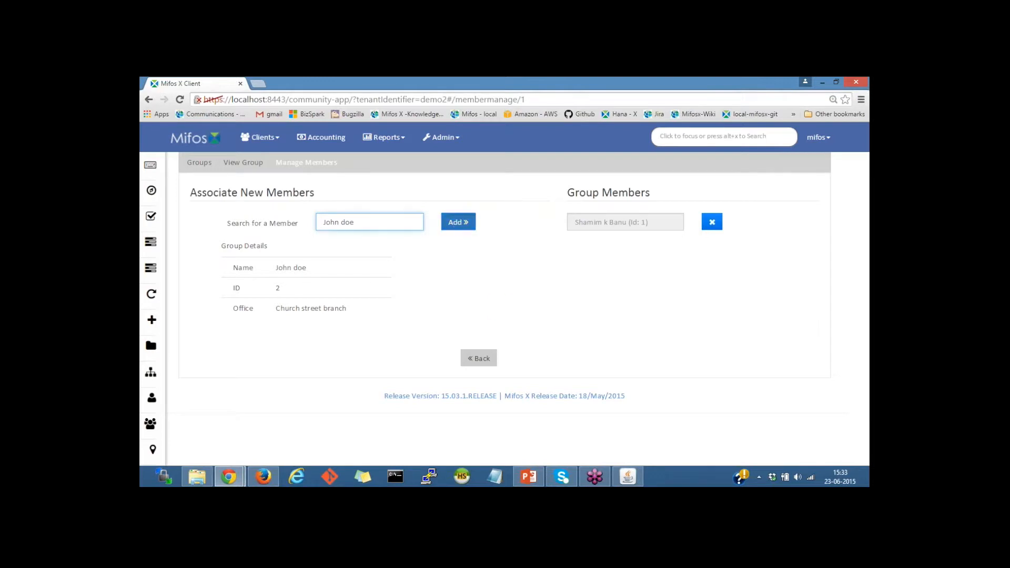
{"action": "left_click", "coordinate": [458, 222]}
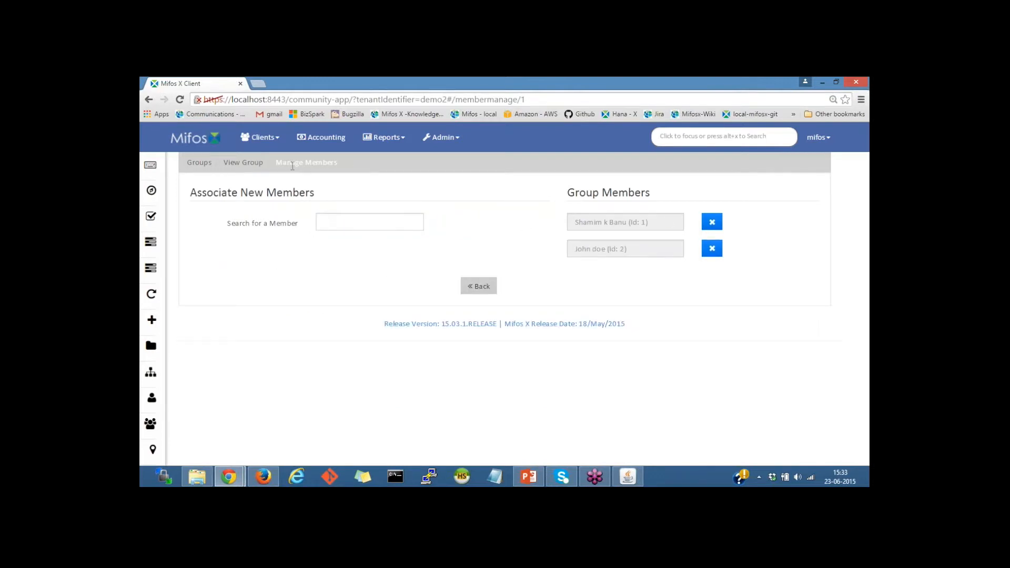
{"action": "left_click", "coordinate": [479, 286]}
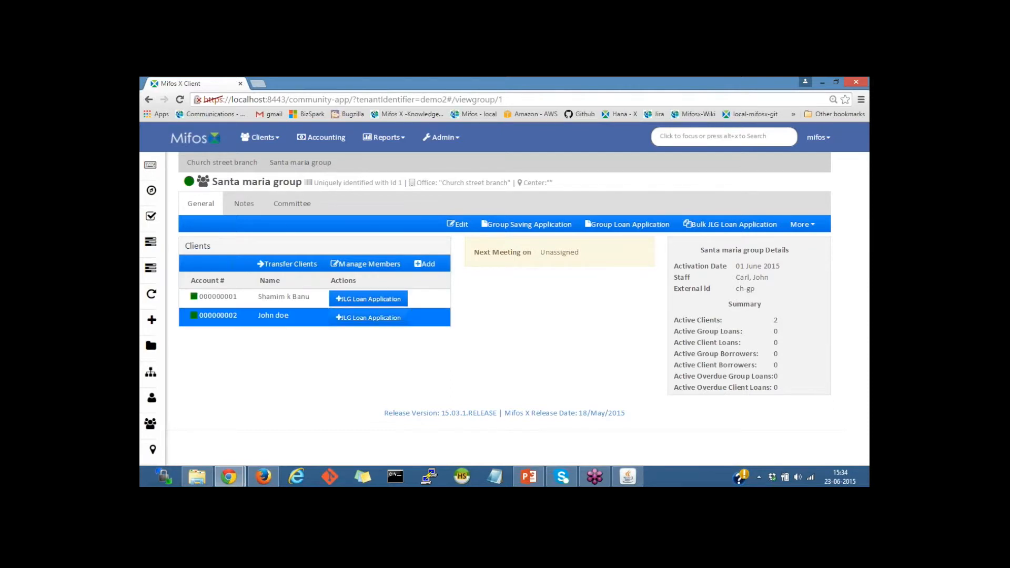
{"action": "left_click", "coordinate": [426, 264]}
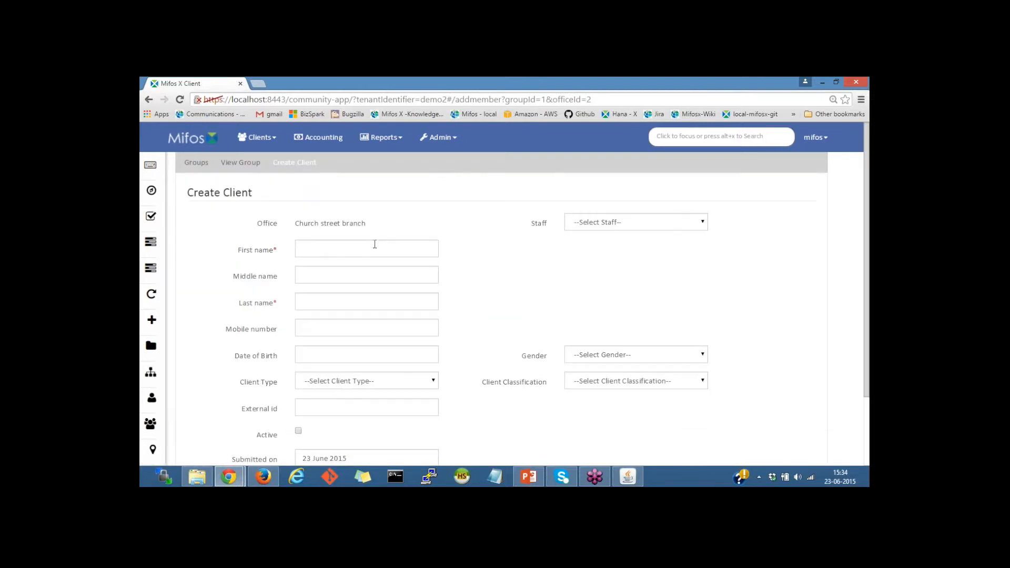
{"action": "scroll", "coordinate": [375, 244], "scroll_direction": "down", "scroll_amount": 3}
{"action": "scroll", "coordinate": [375, 244], "scroll_direction": "up", "scroll_amount": 2}
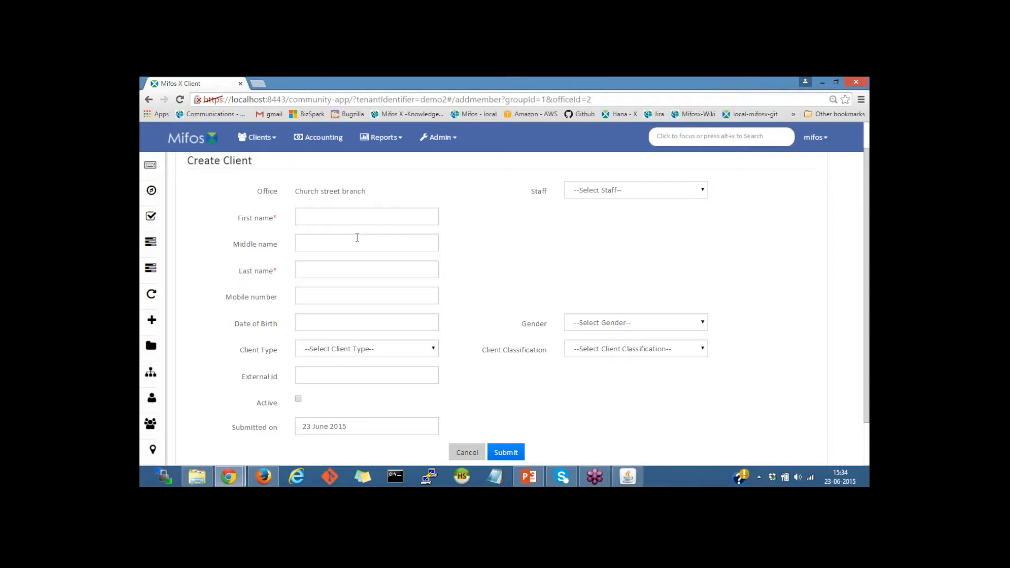
{"action": "scroll", "coordinate": [357, 238], "scroll_direction": "down", "scroll_amount": 2}
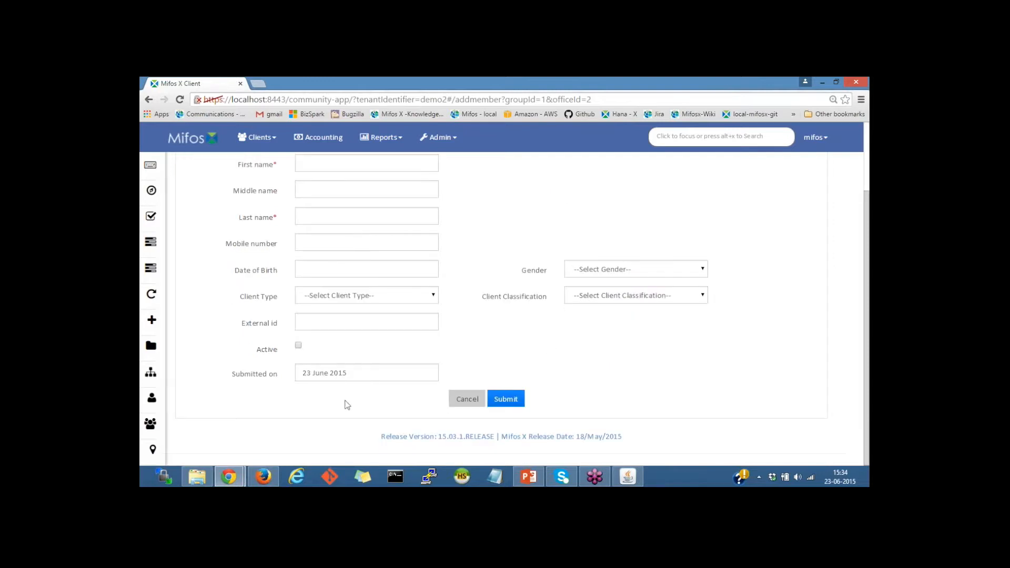
{"action": "left_click", "coordinate": [468, 400]}
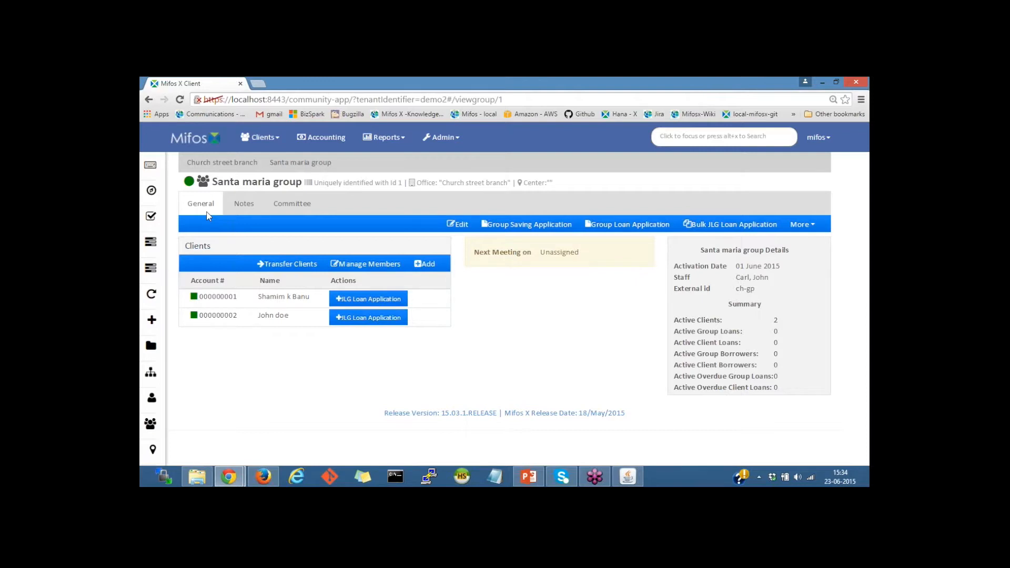
{"action": "left_click", "coordinate": [248, 208]}
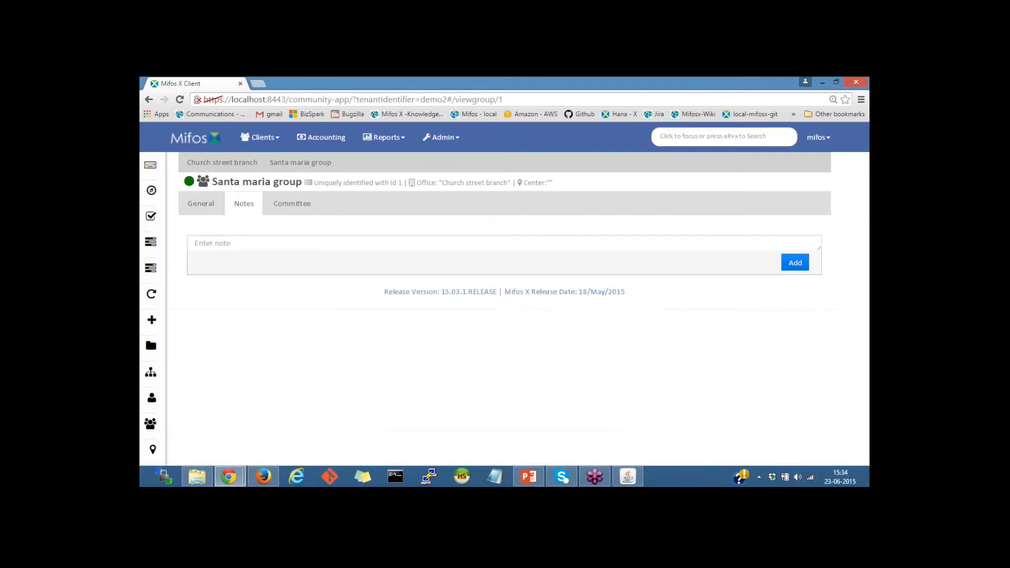
{"action": "left_click", "coordinate": [282, 212]}
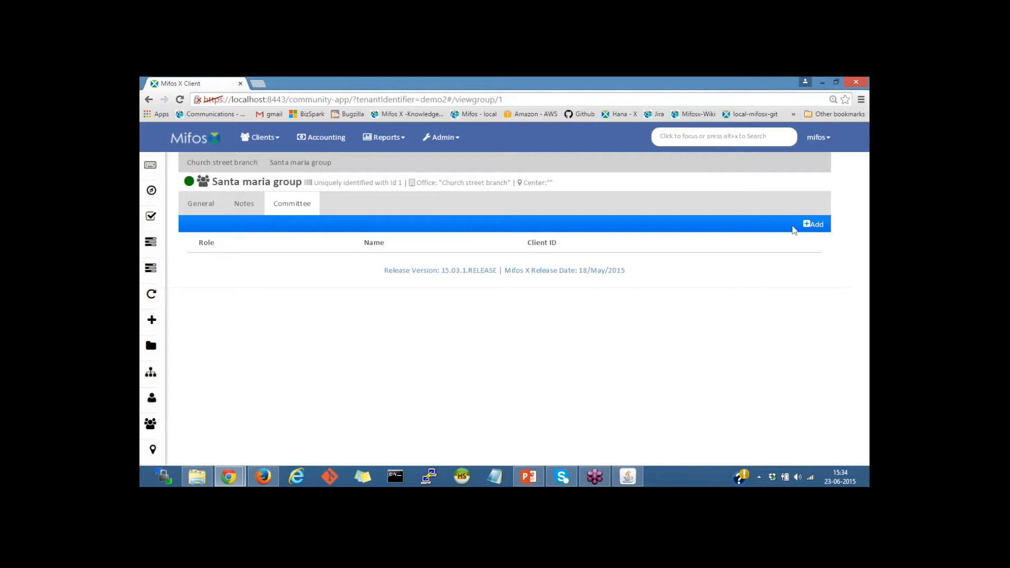
{"action": "left_click", "coordinate": [810, 230]}
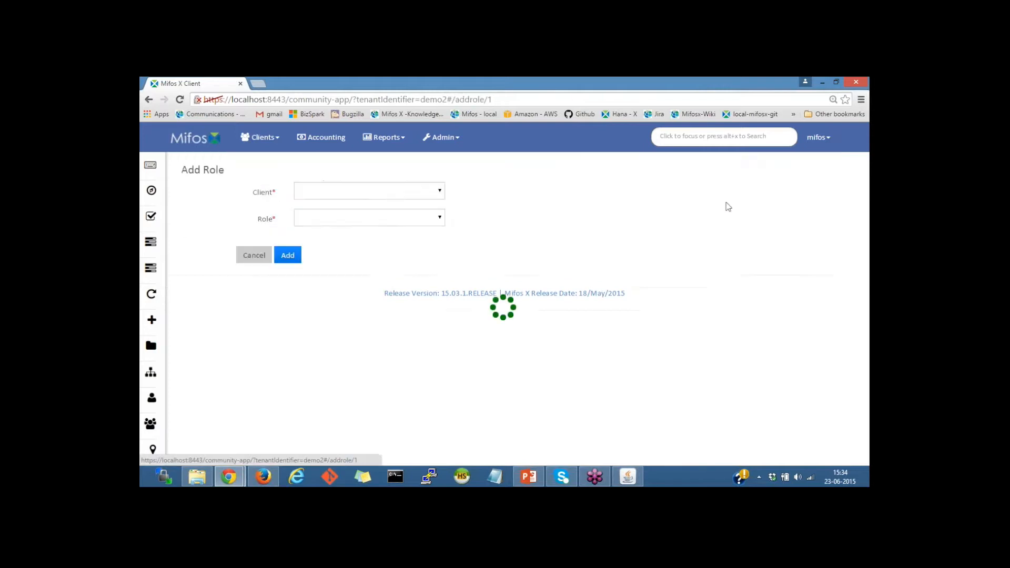
{"action": "left_click", "coordinate": [337, 192]}
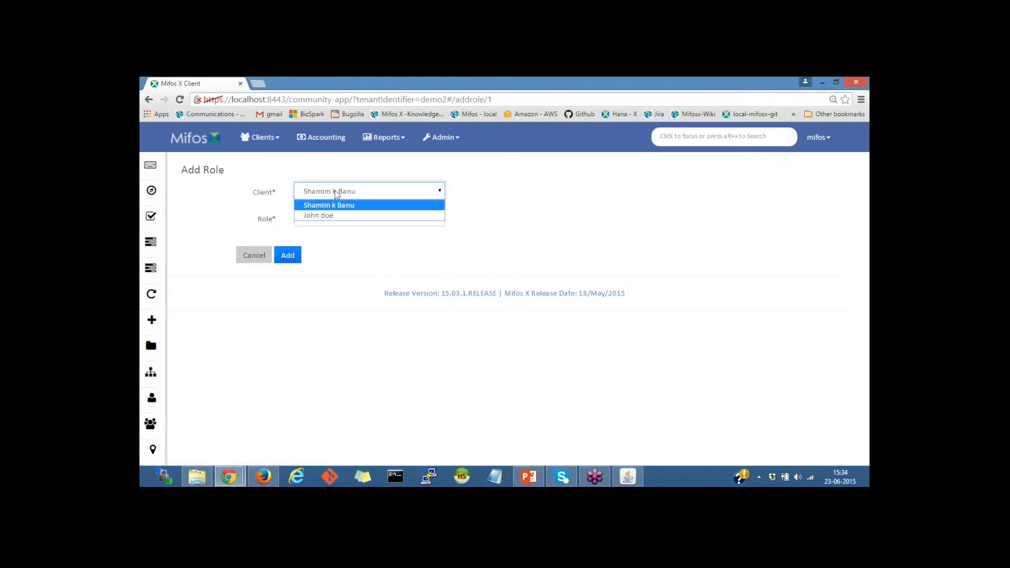
{"action": "left_click", "coordinate": [311, 206]}
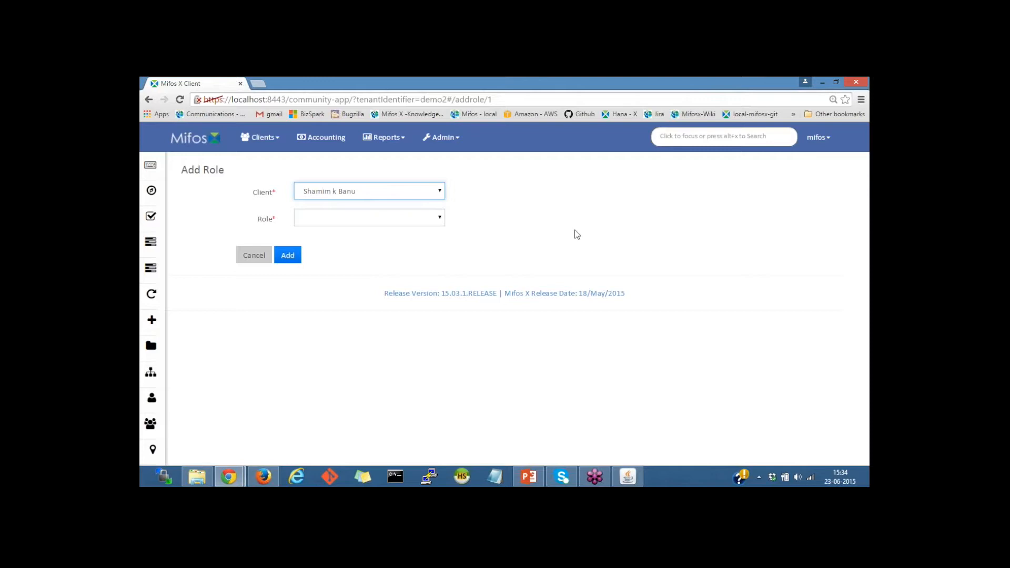
{"action": "left_click", "coordinate": [321, 216]}
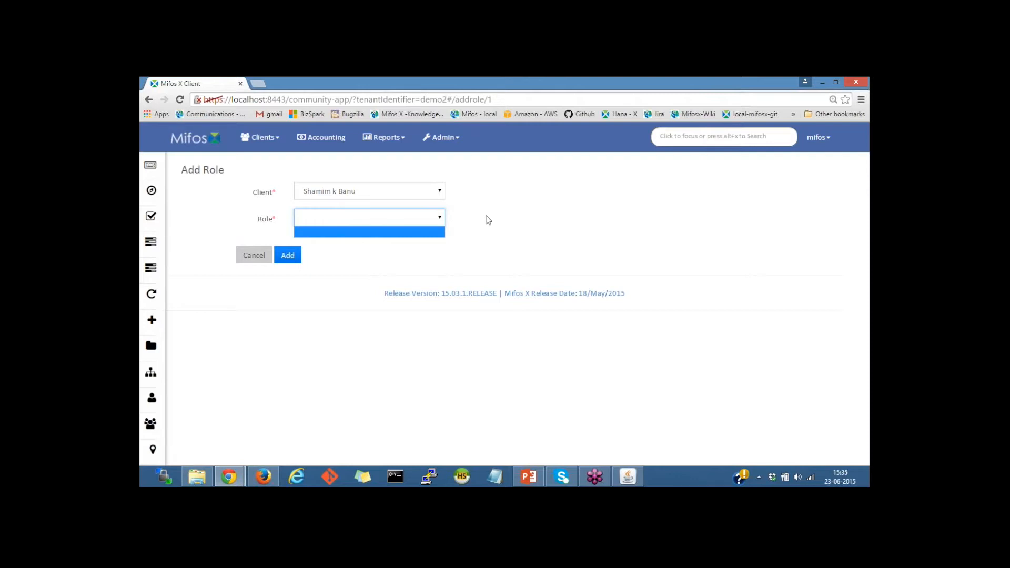
{"action": "left_click", "coordinate": [257, 256]}
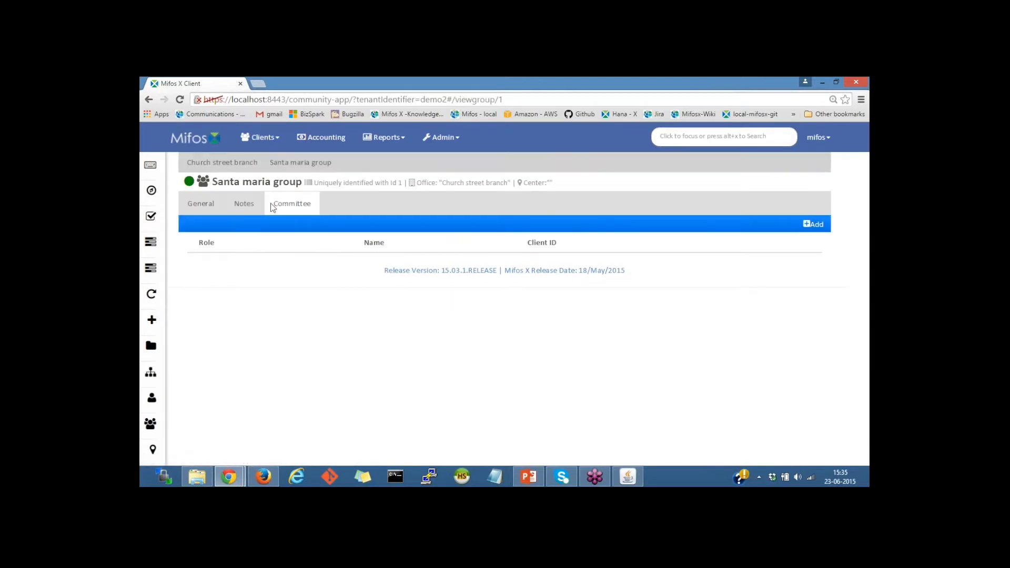
{"action": "left_click", "coordinate": [201, 210]}
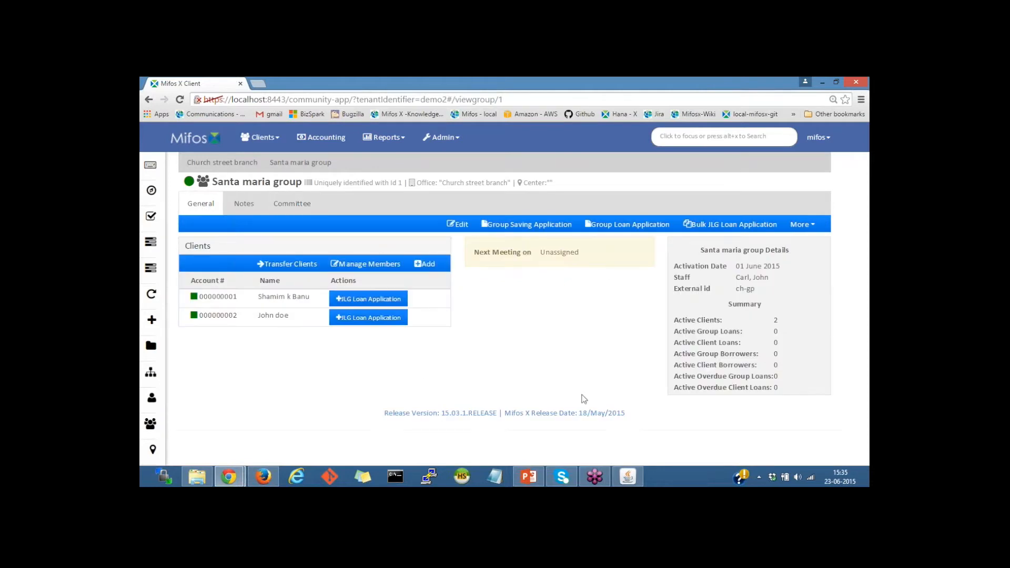
{"action": "triple_click", "coordinate": [675, 269]}
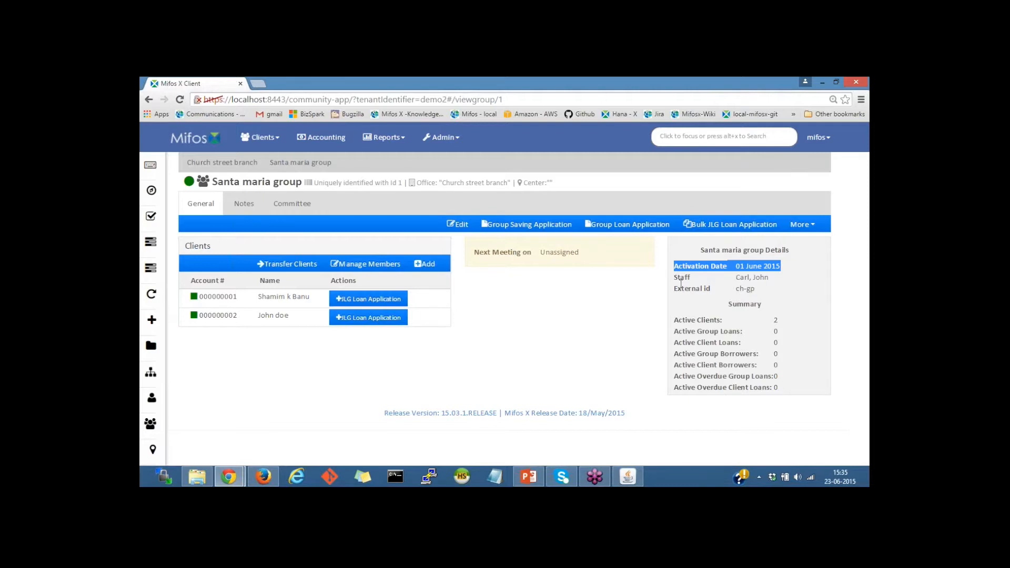
{"action": "left_click", "coordinate": [753, 293]}
{"action": "left_click_drag", "start_coordinate": [677, 323], "coordinate": [723, 331]}
{"action": "left_click", "coordinate": [777, 325]}
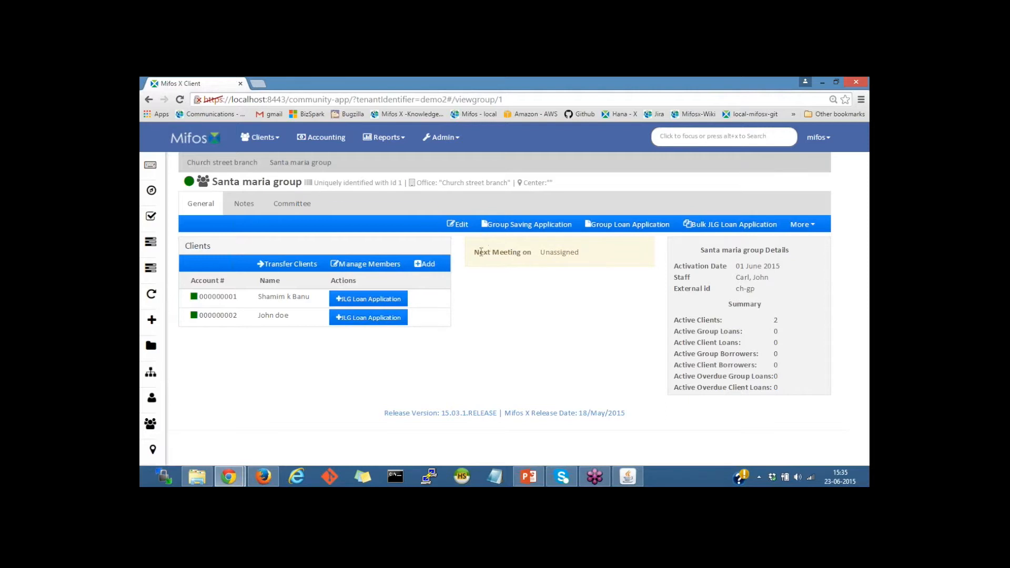
{"action": "left_click_drag", "start_coordinate": [481, 252], "coordinate": [529, 252]}
{"action": "left_click", "coordinate": [550, 296]}
{"action": "left_click_drag", "start_coordinate": [480, 253], "coordinate": [528, 256]}
{"action": "left_click", "coordinate": [544, 277]}
Attach a meeting to Santa maria group starting 01 June 2015, repeating daily every 1 day.
{"action": "left_click", "coordinate": [802, 225]}
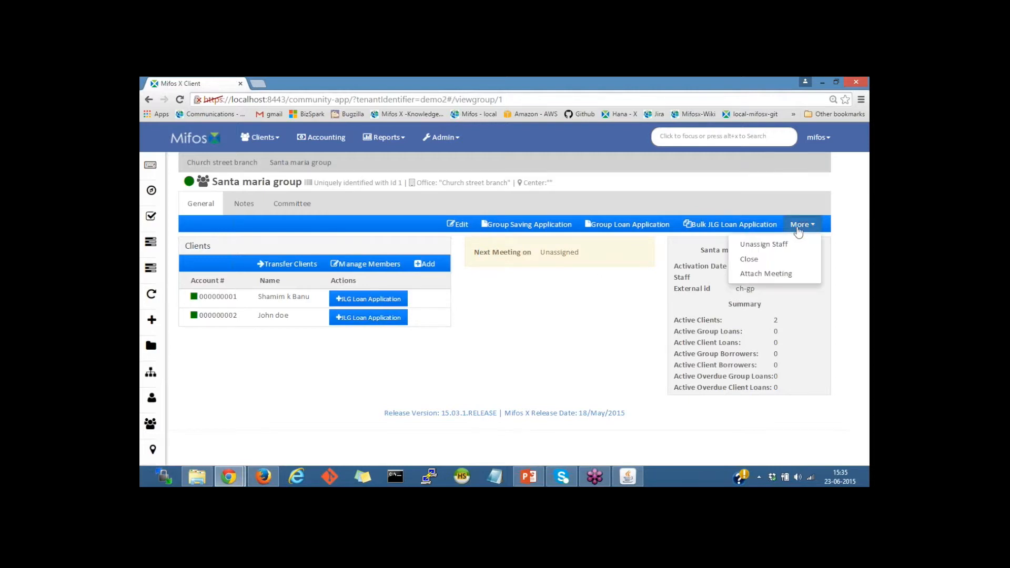
{"action": "left_click", "coordinate": [764, 274]}
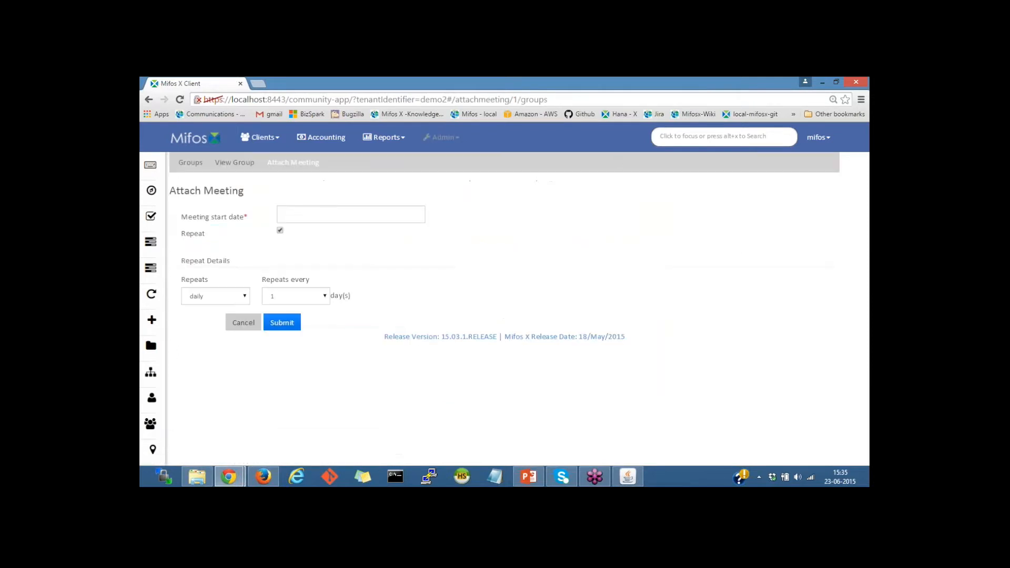
{"action": "left_click", "coordinate": [290, 215]}
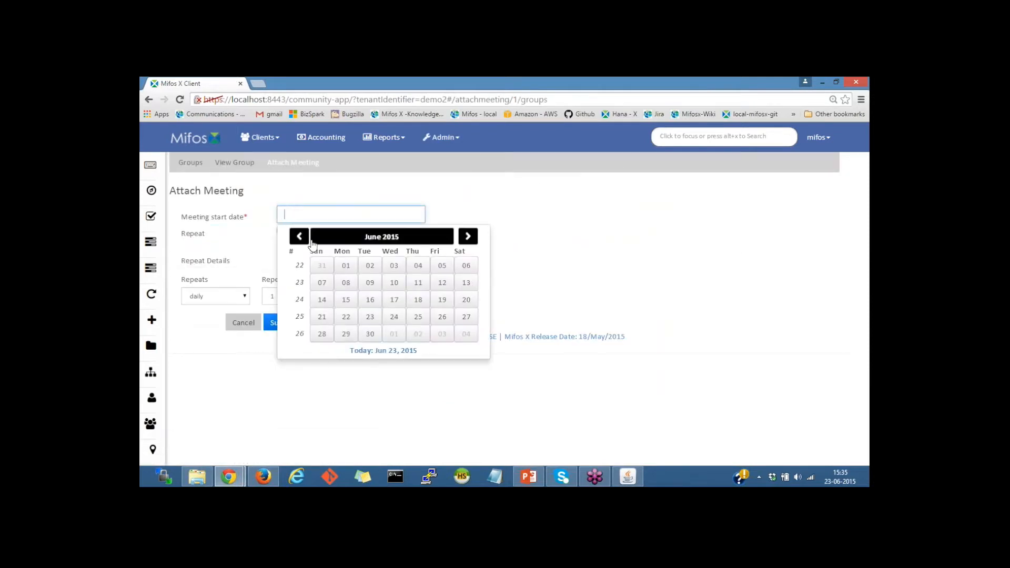
{"action": "left_click", "coordinate": [347, 267]}
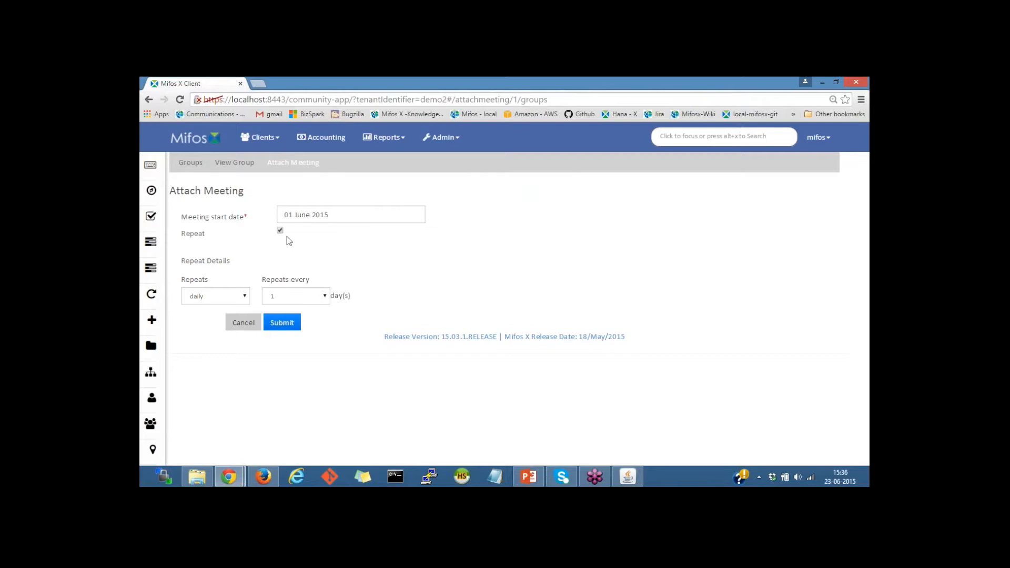
{"action": "left_click", "coordinate": [224, 297]}
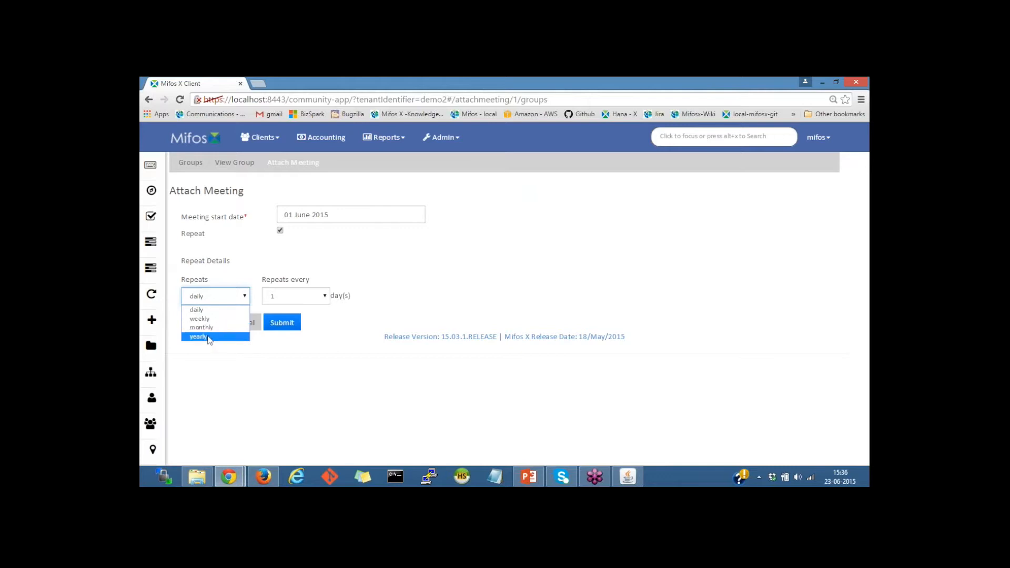
{"action": "left_click", "coordinate": [405, 291]}
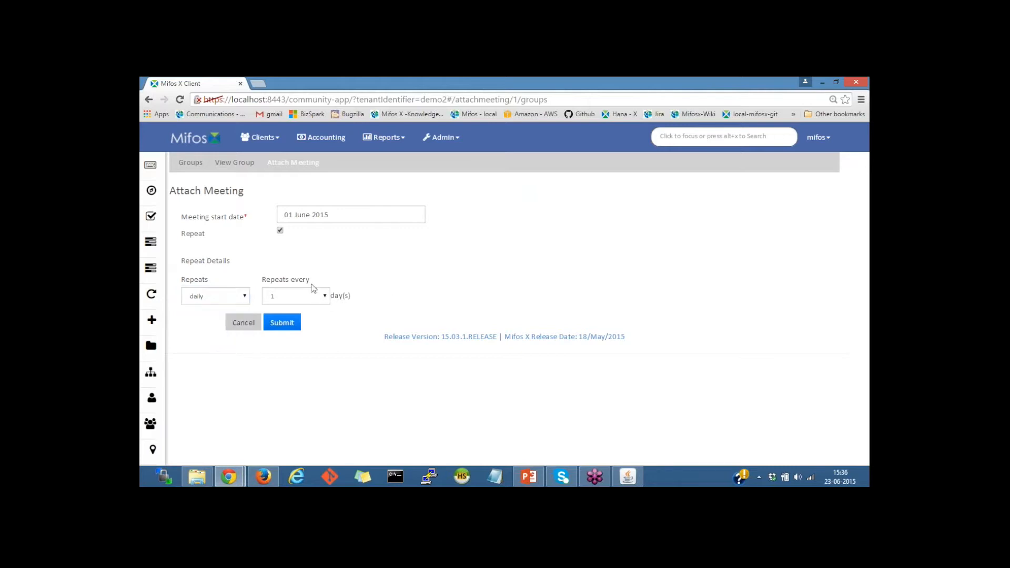
{"action": "left_click", "coordinate": [306, 295]}
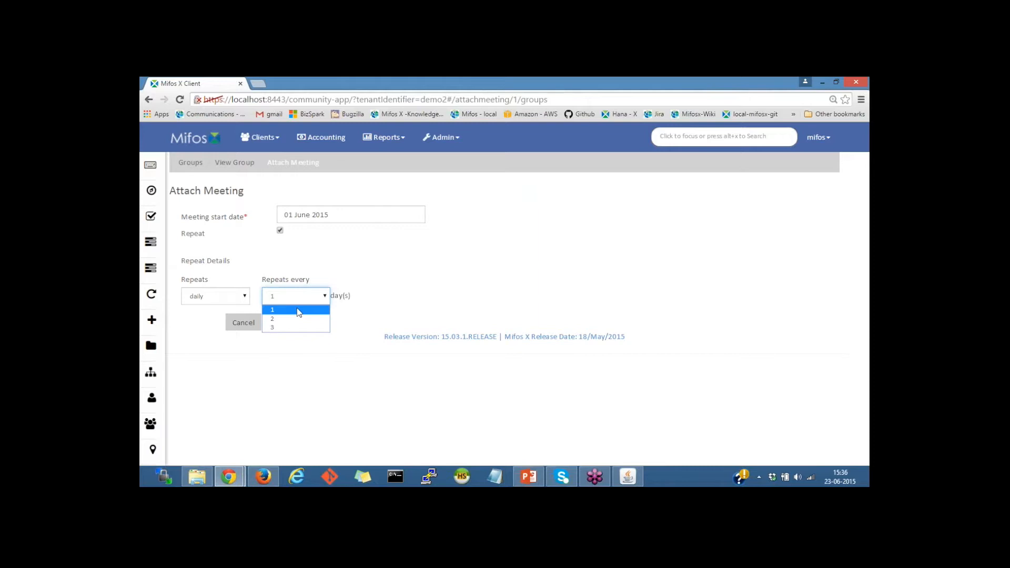
{"action": "left_click", "coordinate": [298, 311]}
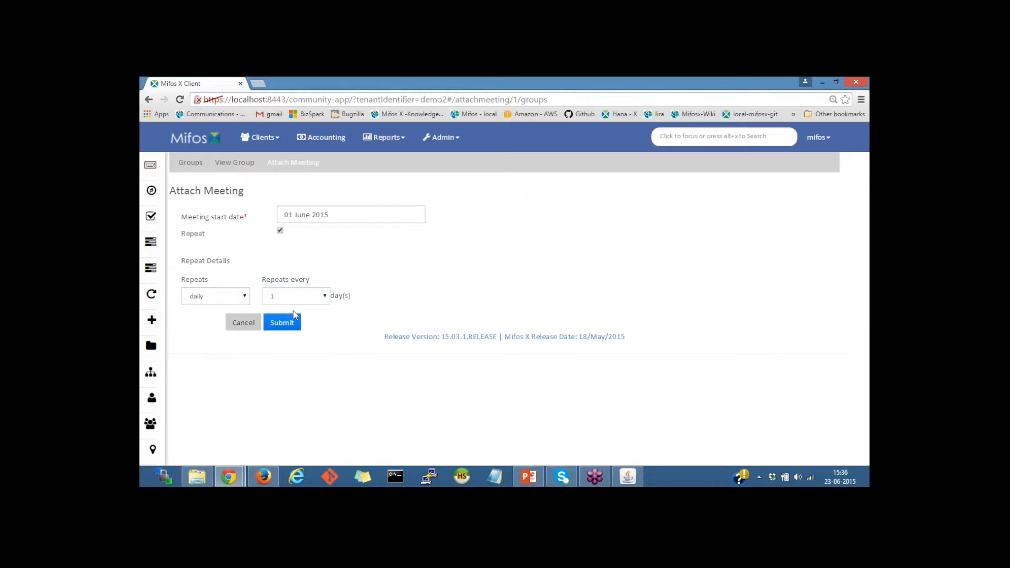
{"action": "left_click", "coordinate": [287, 323]}
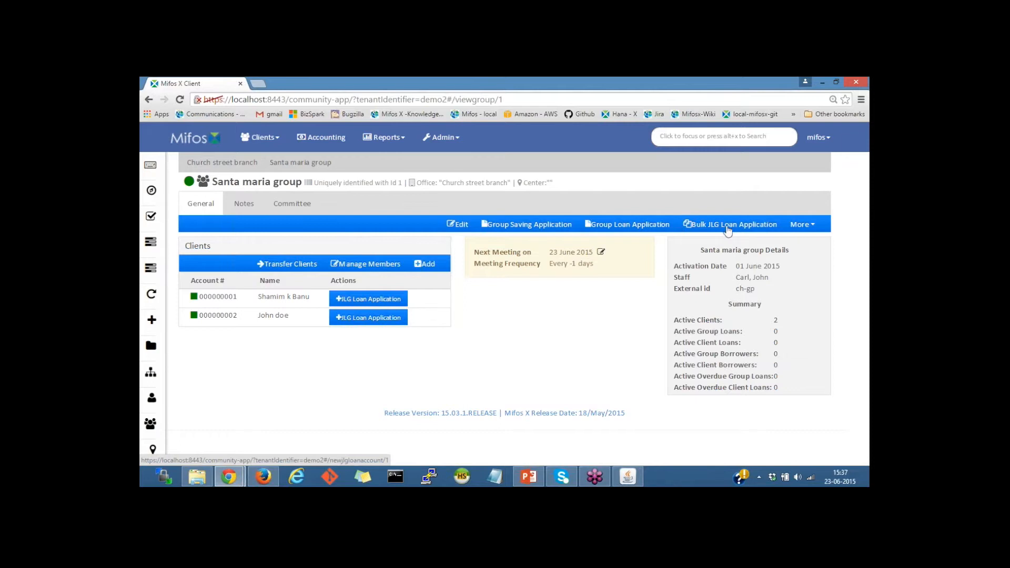
Dismiss the group's More actions list and bring up the Clients navigation menu.
{"action": "left_click", "coordinate": [807, 230]}
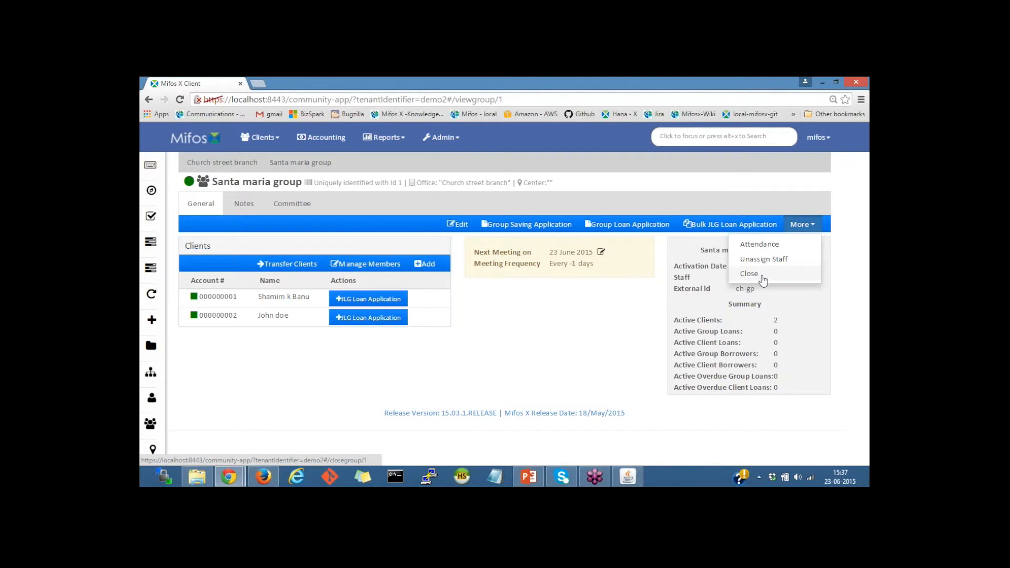
{"action": "left_click", "coordinate": [569, 302]}
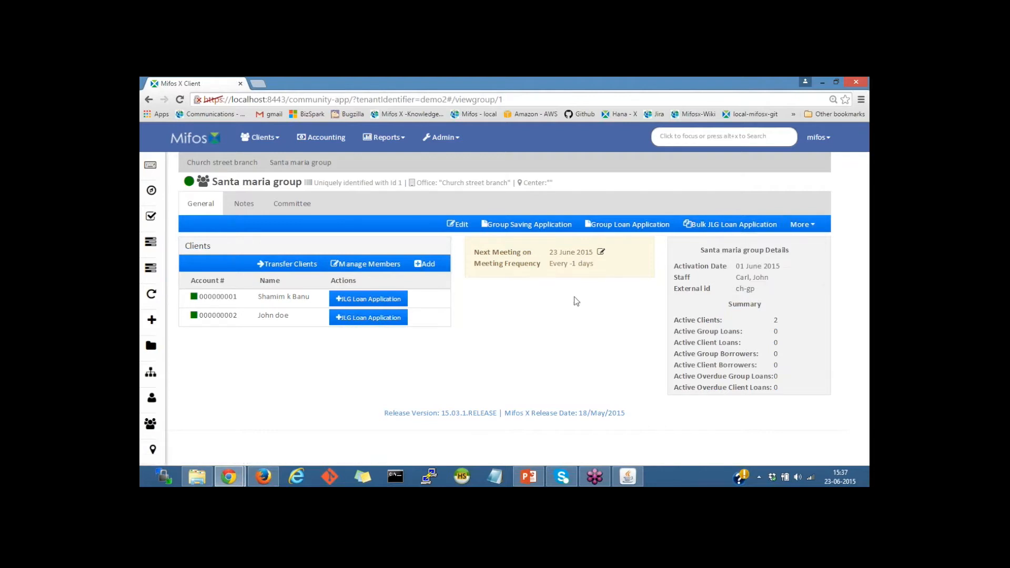
{"action": "left_click", "coordinate": [264, 143]}
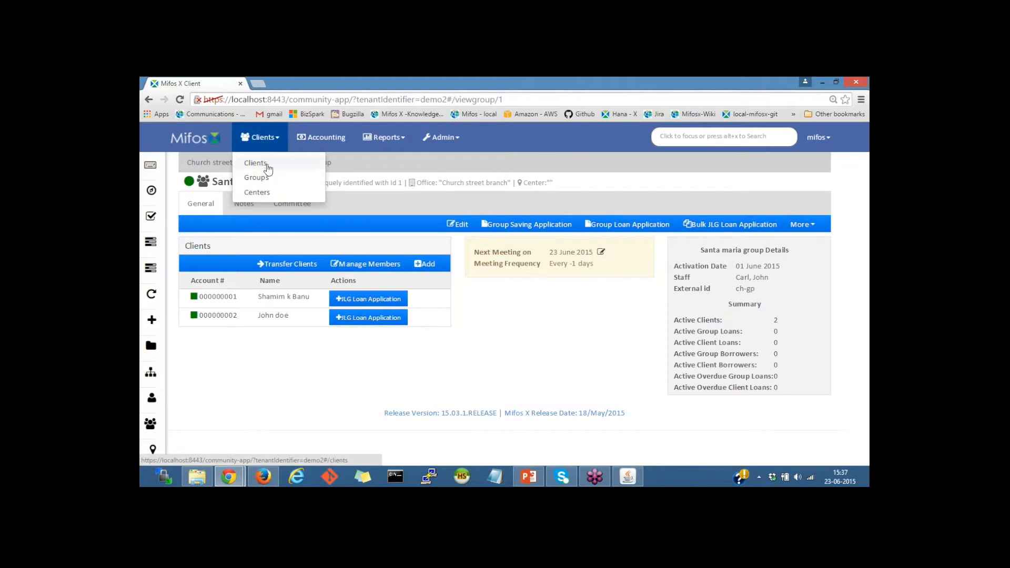
Start a new center named 'Santa Maria - center' at the Church street branch office.
{"action": "left_click", "coordinate": [275, 196]}
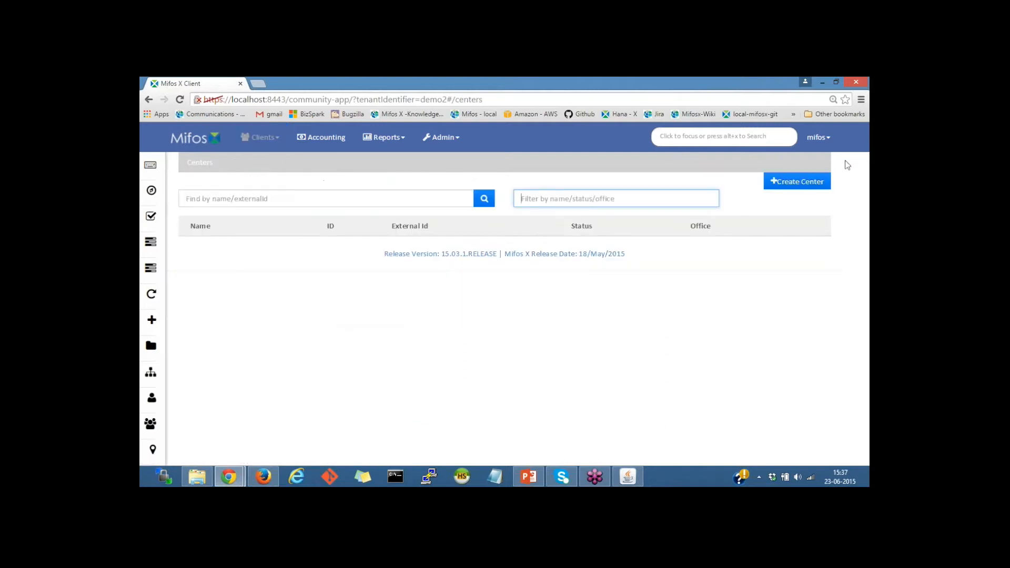
{"action": "left_click", "coordinate": [786, 187]}
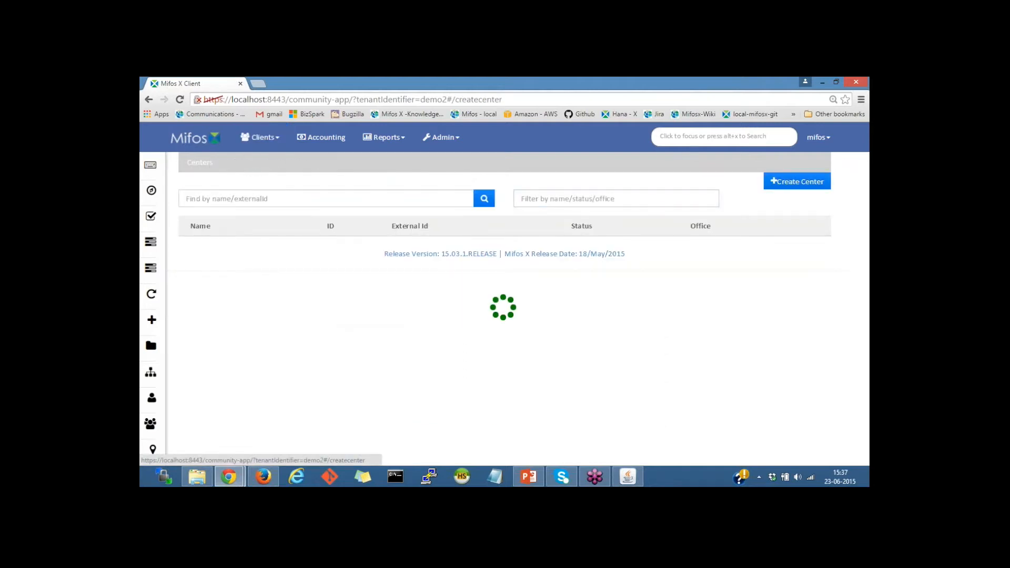
{"action": "left_click", "coordinate": [327, 216]}
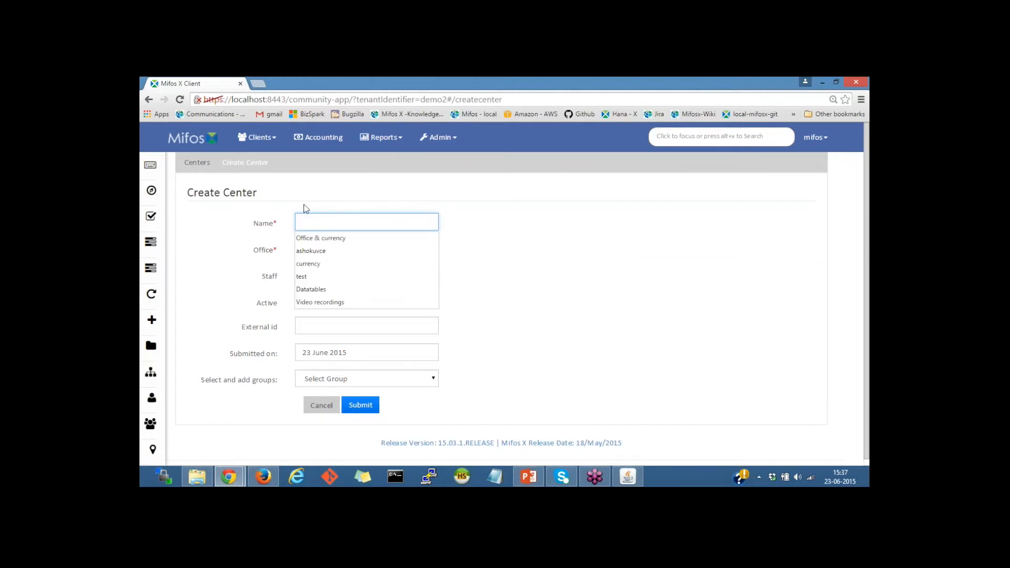
{"action": "type", "text": "Santa"}
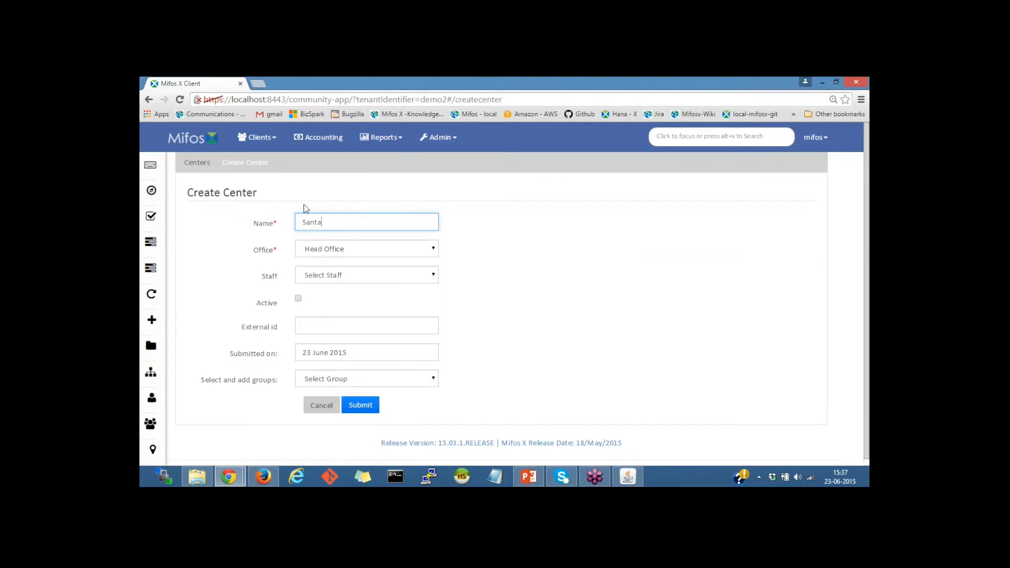
{"action": "type", "text": " Maria - center"}
{"action": "left_click", "coordinate": [355, 251]}
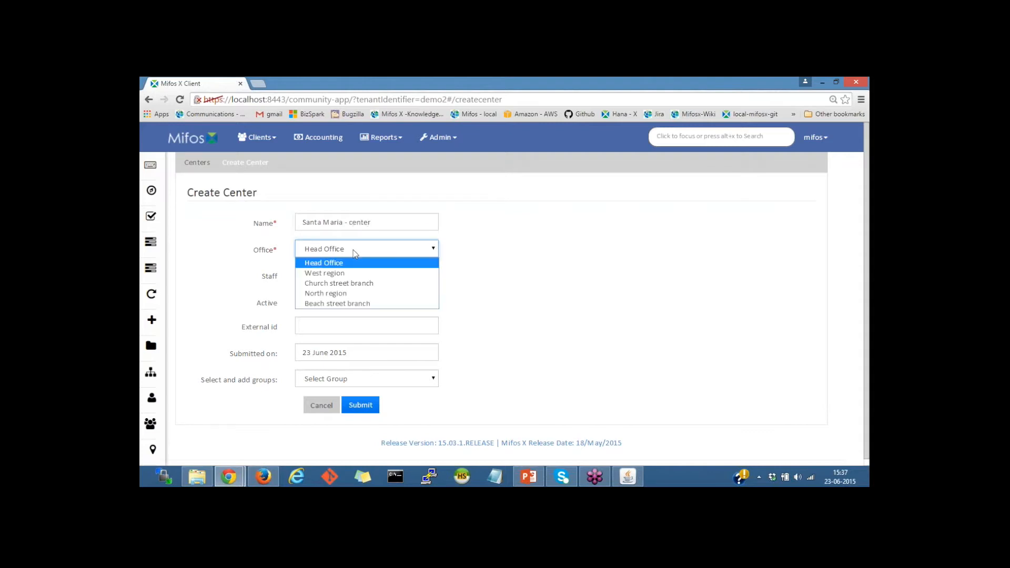
{"action": "left_click", "coordinate": [351, 284]}
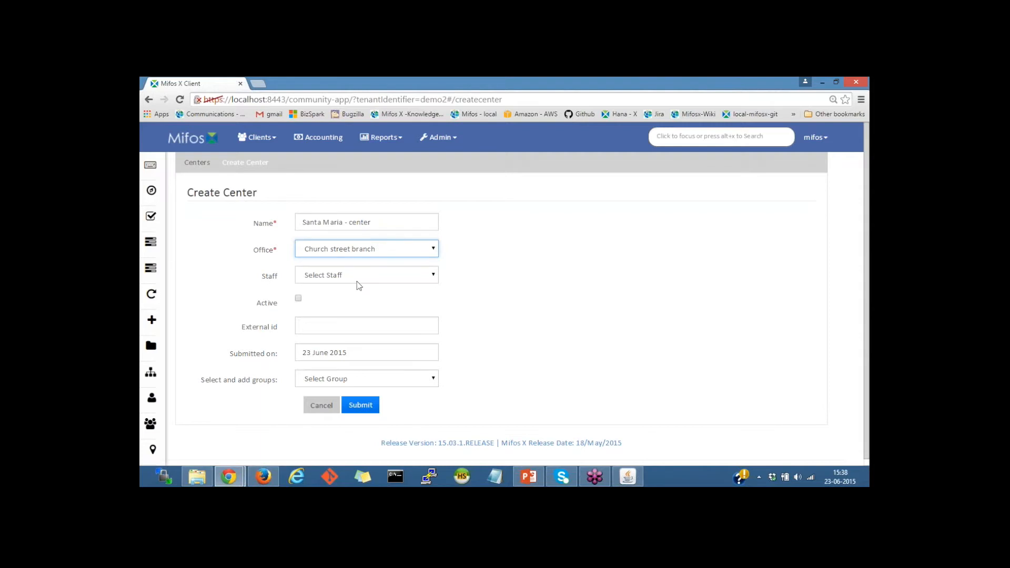
Assign staff, mark it active with activation and submitted dates 01 June 2015, and submit the center.
{"action": "left_click", "coordinate": [357, 278]}
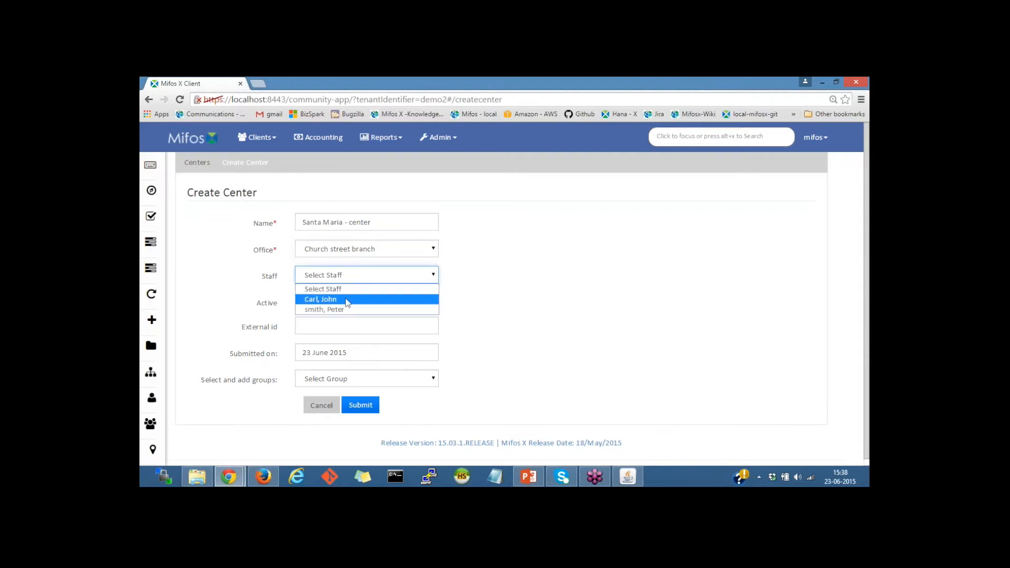
{"action": "left_click", "coordinate": [348, 296]}
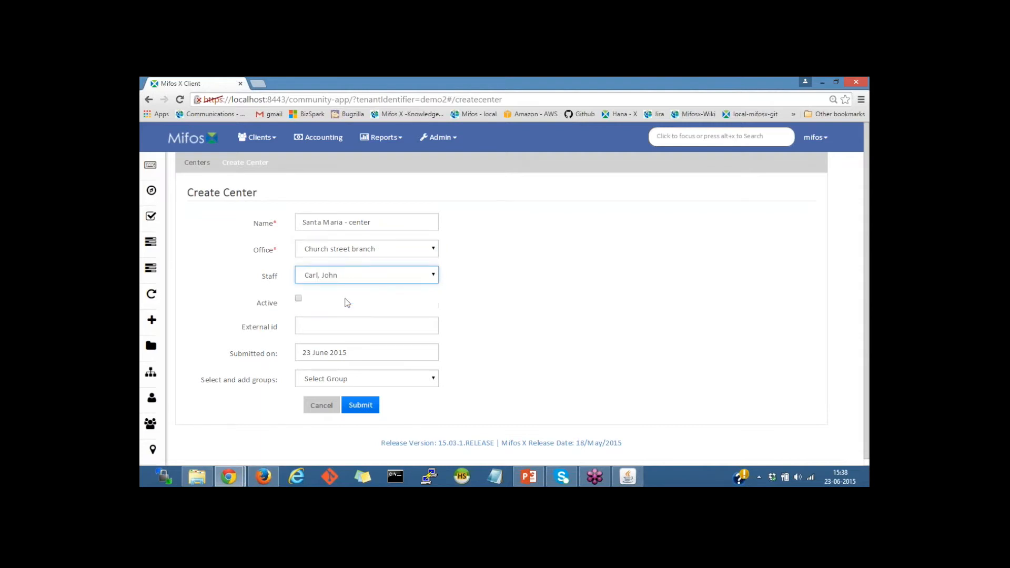
{"action": "left_click", "coordinate": [298, 300]}
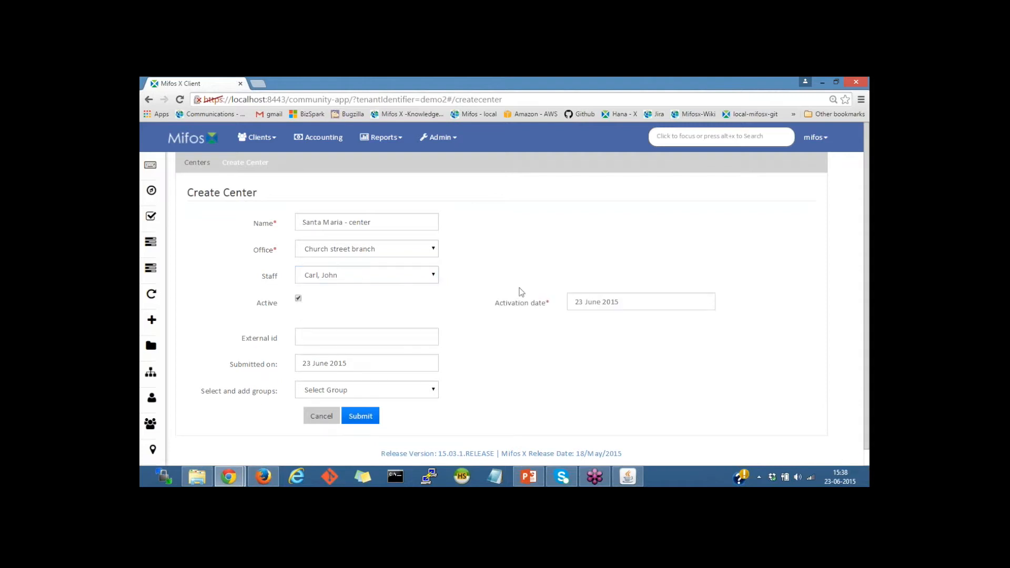
{"action": "left_click", "coordinate": [590, 302]}
{"action": "left_click", "coordinate": [639, 353]}
{"action": "left_click", "coordinate": [340, 363]}
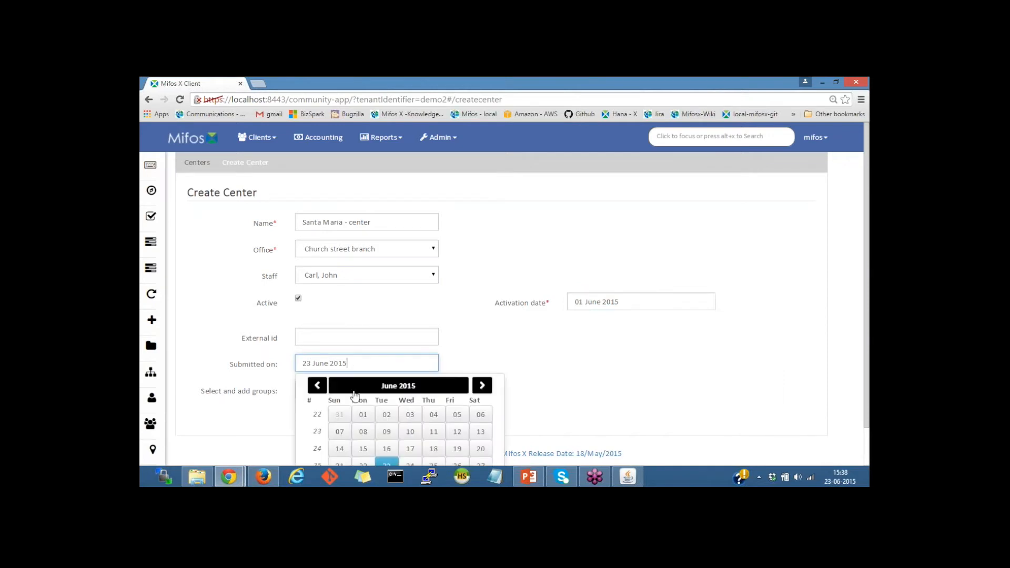
{"action": "left_click", "coordinate": [363, 415]}
{"action": "scroll", "coordinate": [868, 407], "scroll_direction": "down", "scroll_amount": 1}
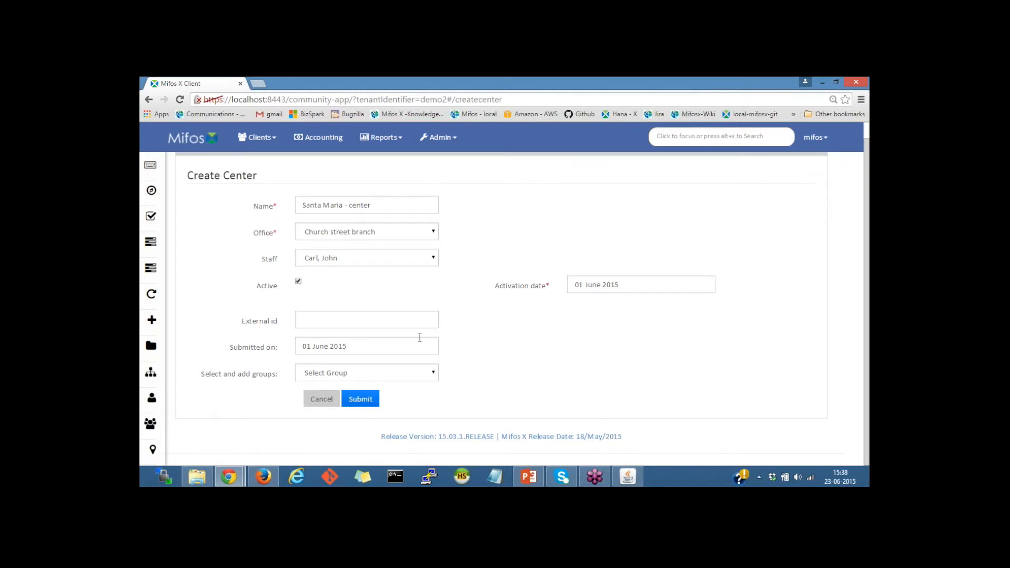
{"action": "left_click", "coordinate": [370, 377]}
{"action": "left_click", "coordinate": [233, 378]}
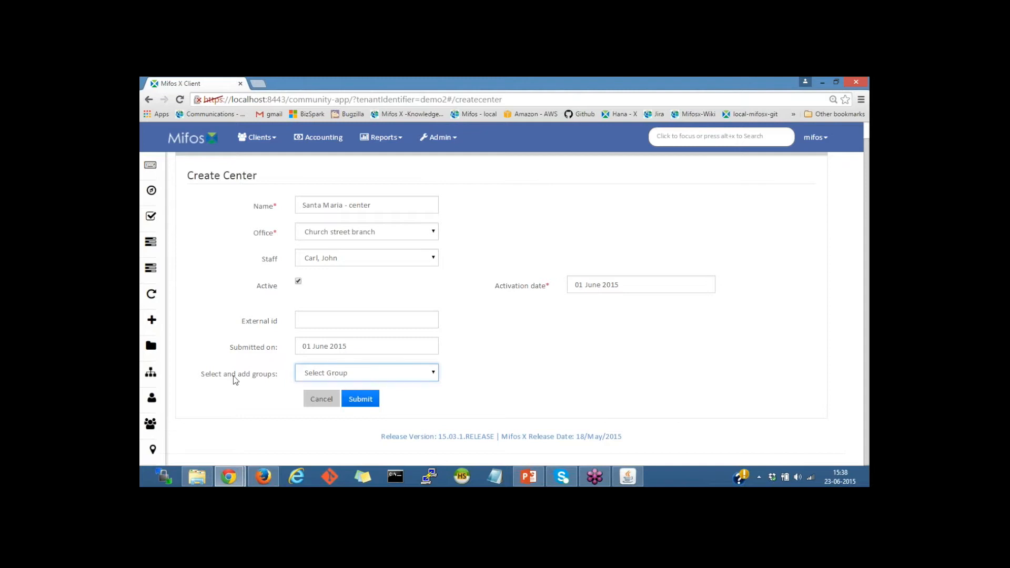
{"action": "left_click", "coordinate": [360, 400]}
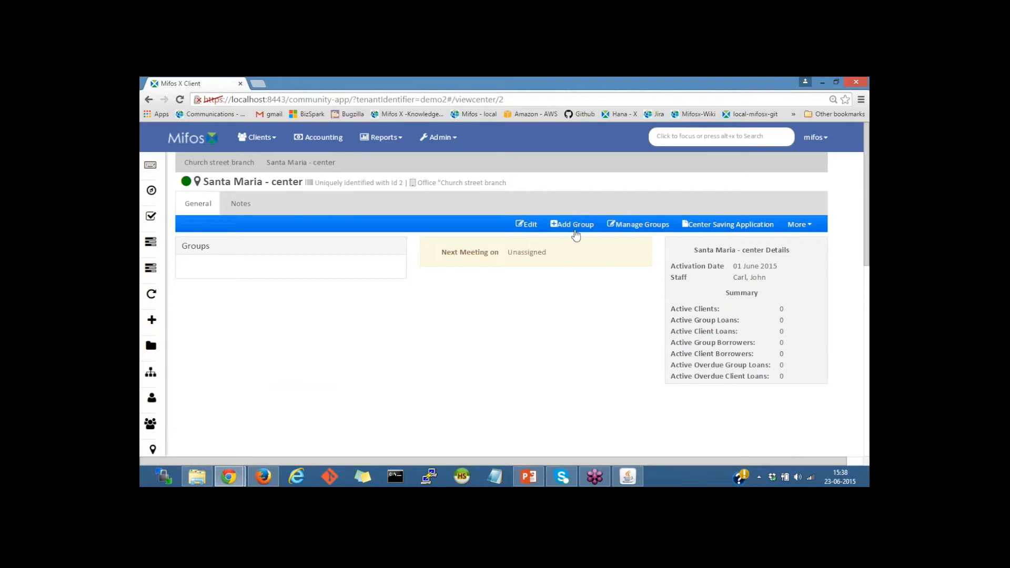
Try adding Santa maria group (search 'san') to the center, see it refused, then go back.
{"action": "left_click", "coordinate": [643, 230]}
{"action": "left_click", "coordinate": [342, 216]}
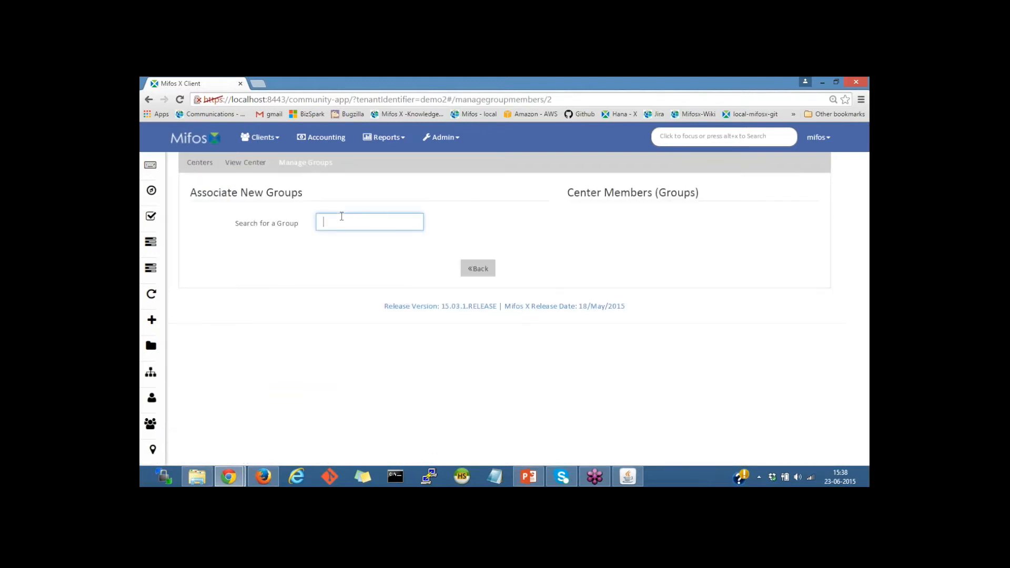
{"action": "type", "text": "san"}
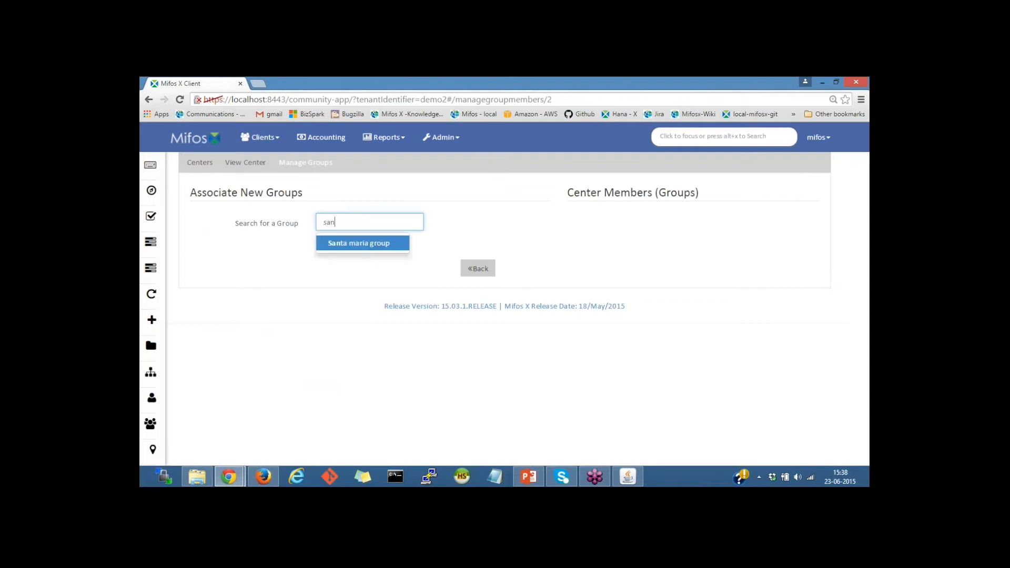
{"action": "left_click", "coordinate": [385, 254]}
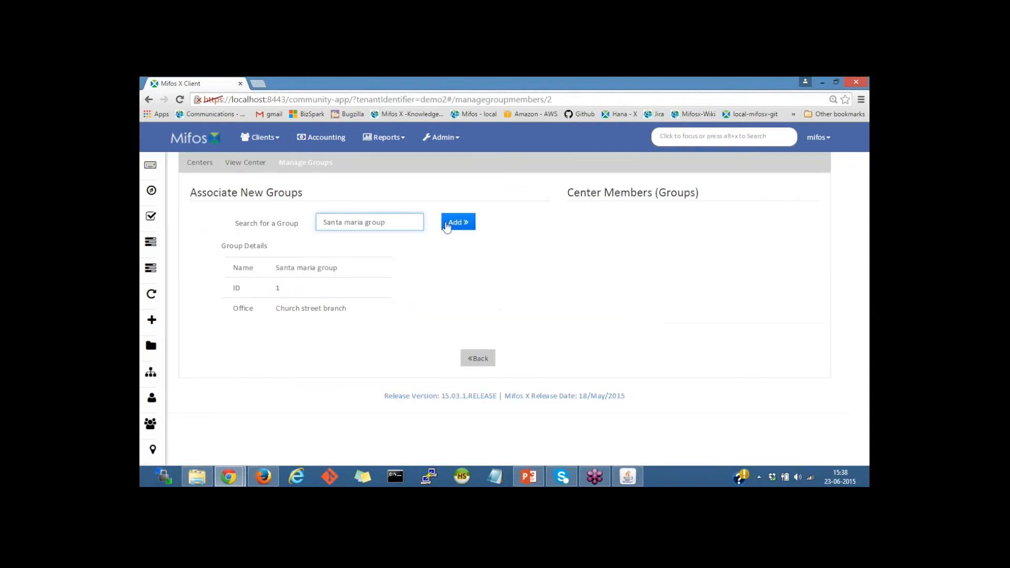
{"action": "left_click", "coordinate": [455, 224]}
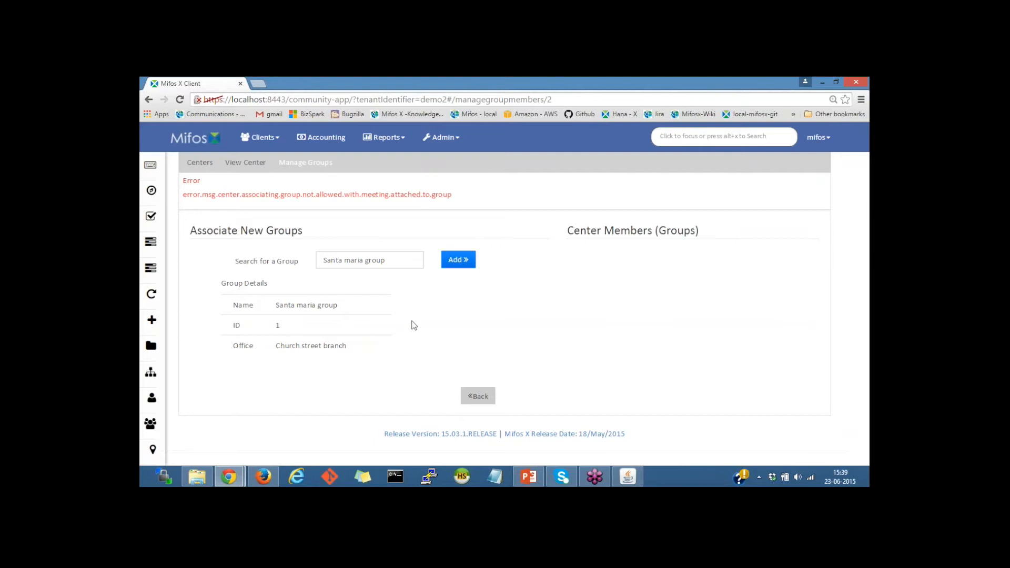
{"action": "left_click", "coordinate": [477, 400]}
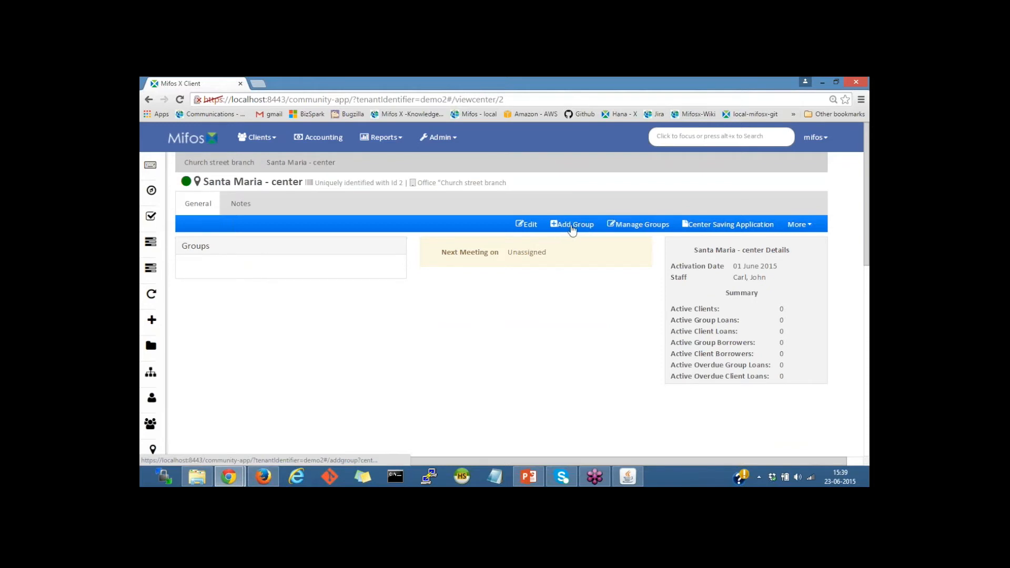
Add group 'Santa maria gp2' with staff assigned, active, activation and submitted dates 01 June 2015.
{"action": "left_click", "coordinate": [577, 227]}
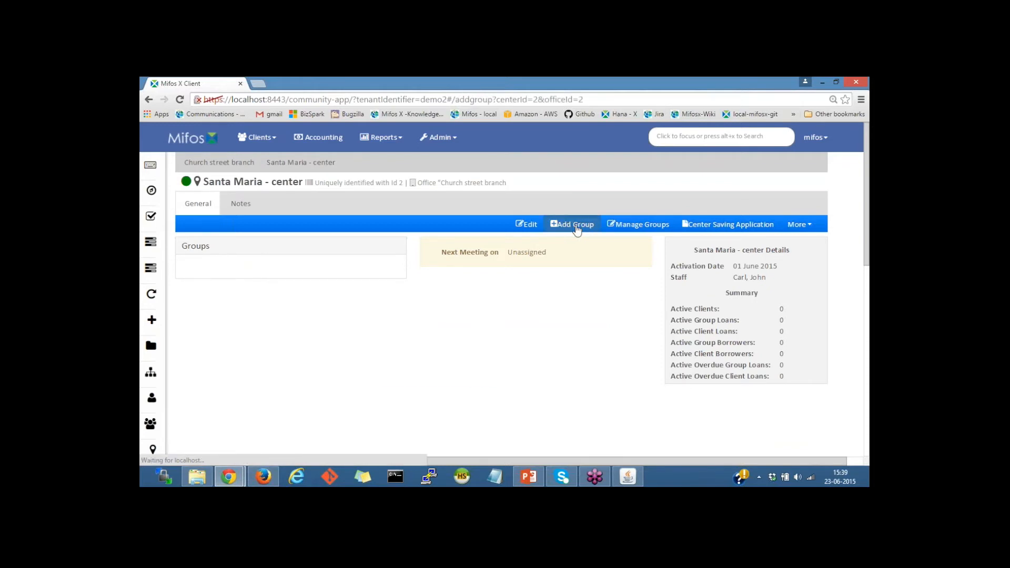
{"action": "left_click", "coordinate": [359, 247]}
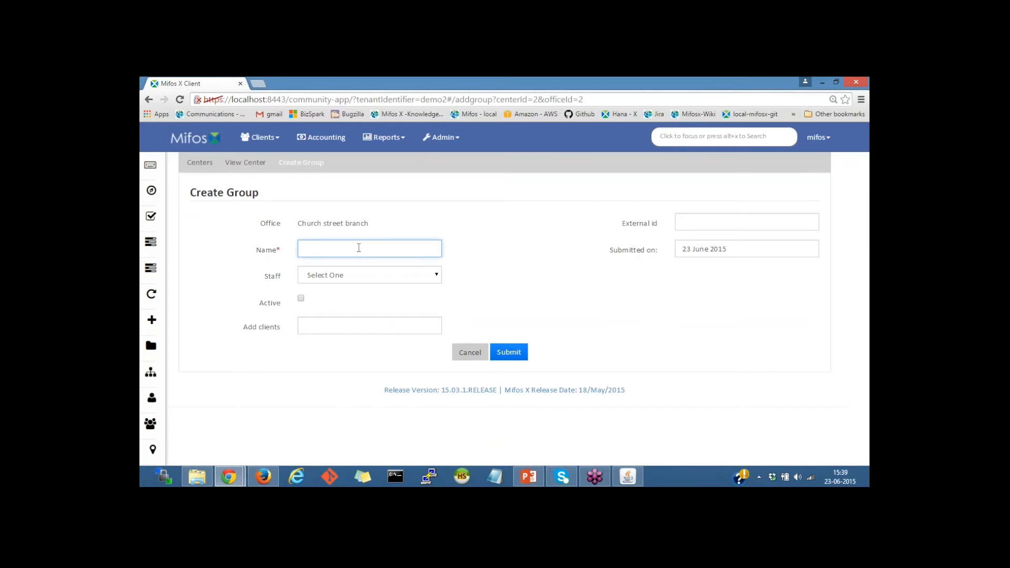
{"action": "type", "text": "Santa maria gp2"}
{"action": "left_click", "coordinate": [337, 279]}
{"action": "left_click", "coordinate": [334, 298]}
{"action": "left_click", "coordinate": [301, 299]}
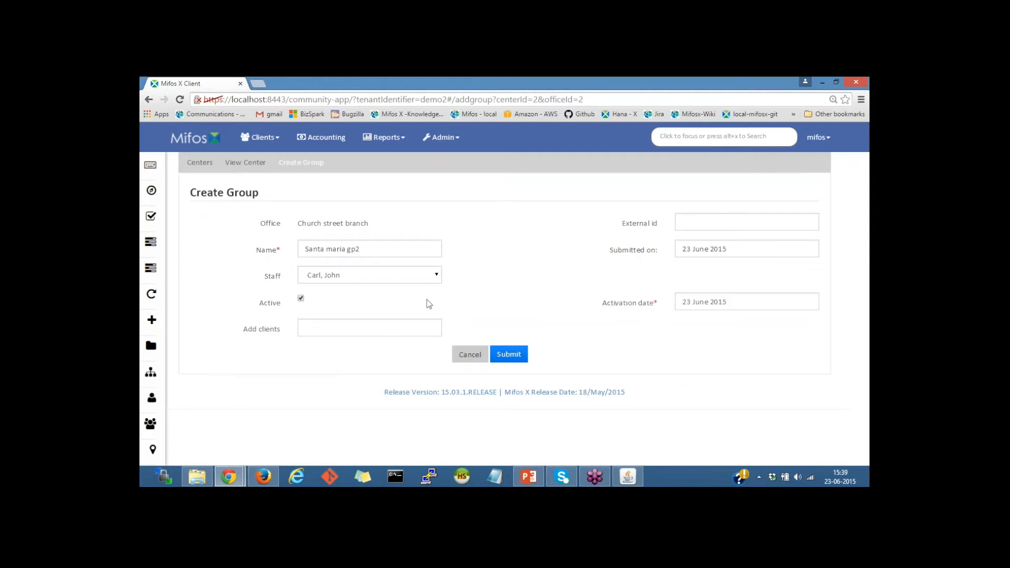
{"action": "left_click", "coordinate": [752, 303]}
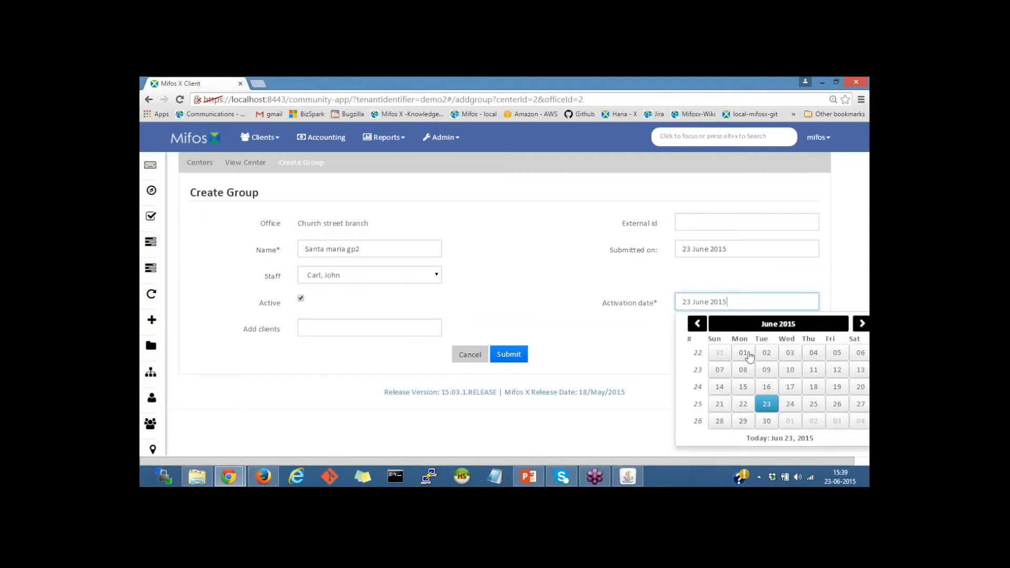
{"action": "left_click", "coordinate": [744, 348]}
{"action": "left_click", "coordinate": [741, 244]}
{"action": "left_click", "coordinate": [745, 298]}
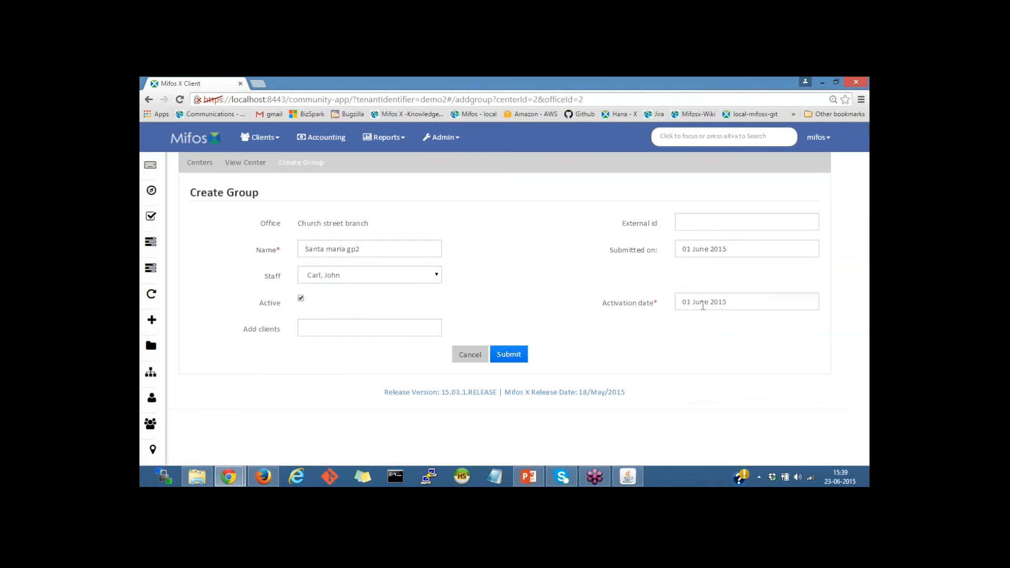
{"action": "left_click", "coordinate": [507, 356]}
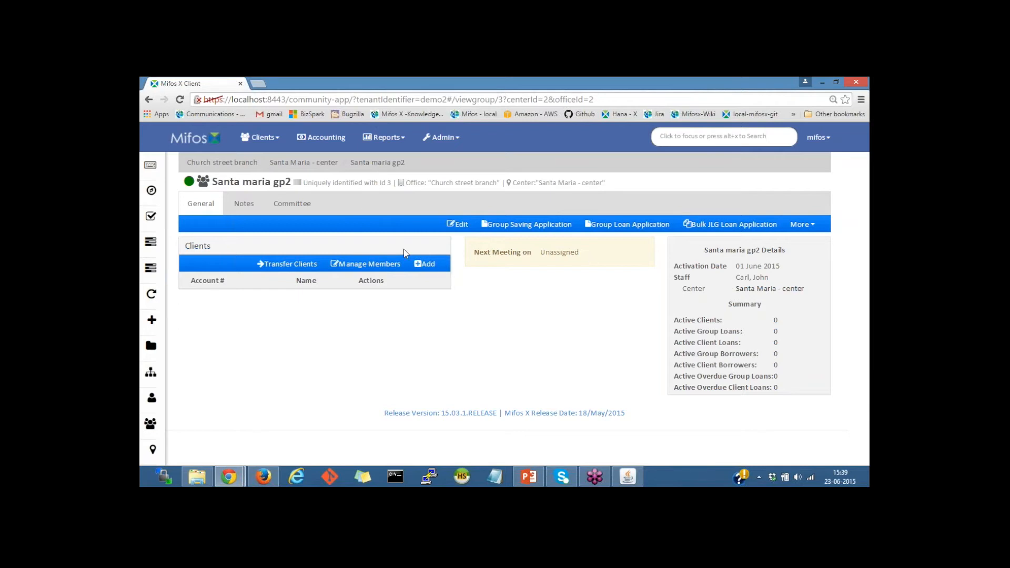
Go to Santa Maria - center's page, review its details, and show its More actions.
{"action": "left_click", "coordinate": [267, 143]}
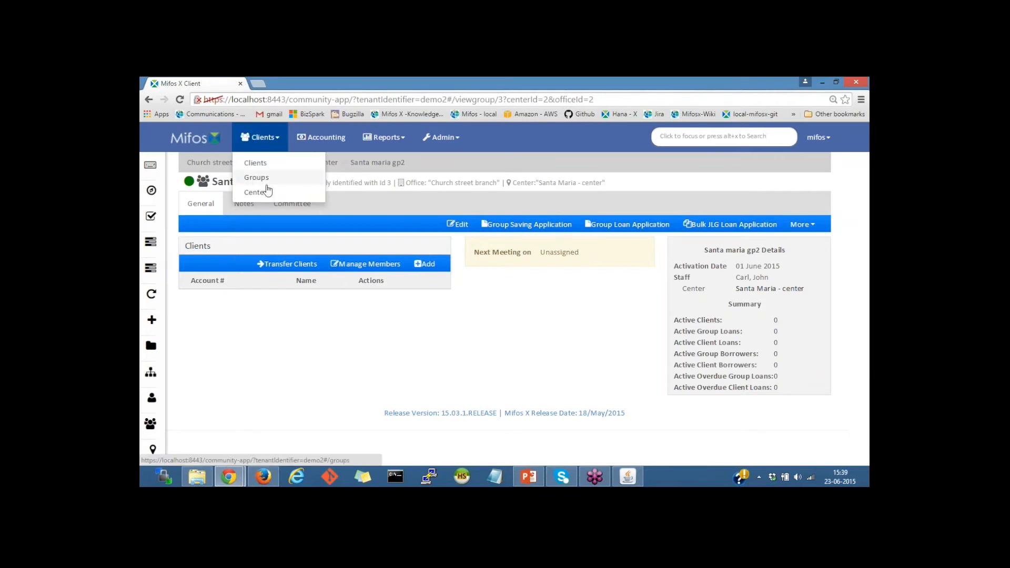
{"action": "left_click", "coordinate": [257, 193]}
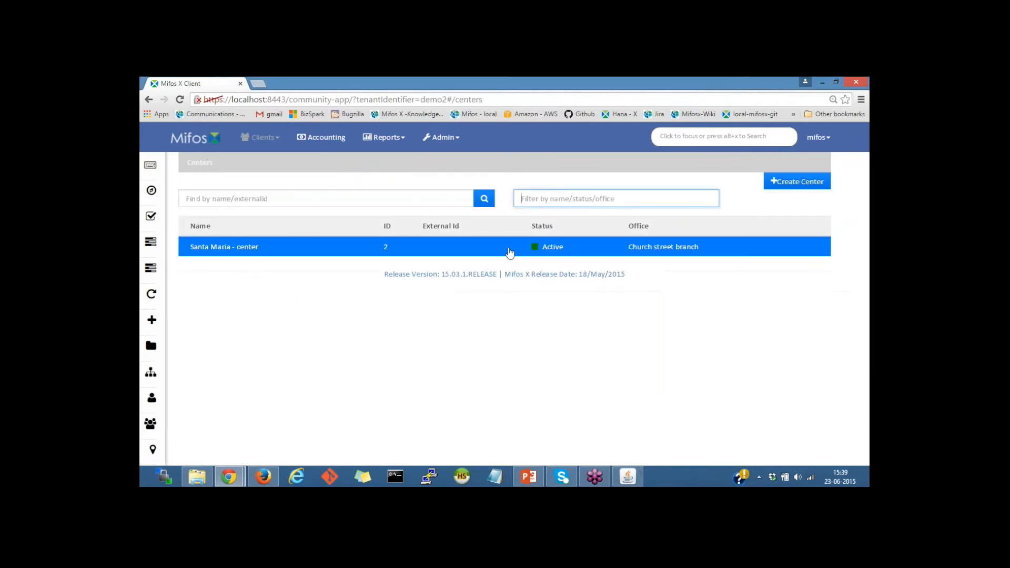
{"action": "left_click", "coordinate": [297, 244]}
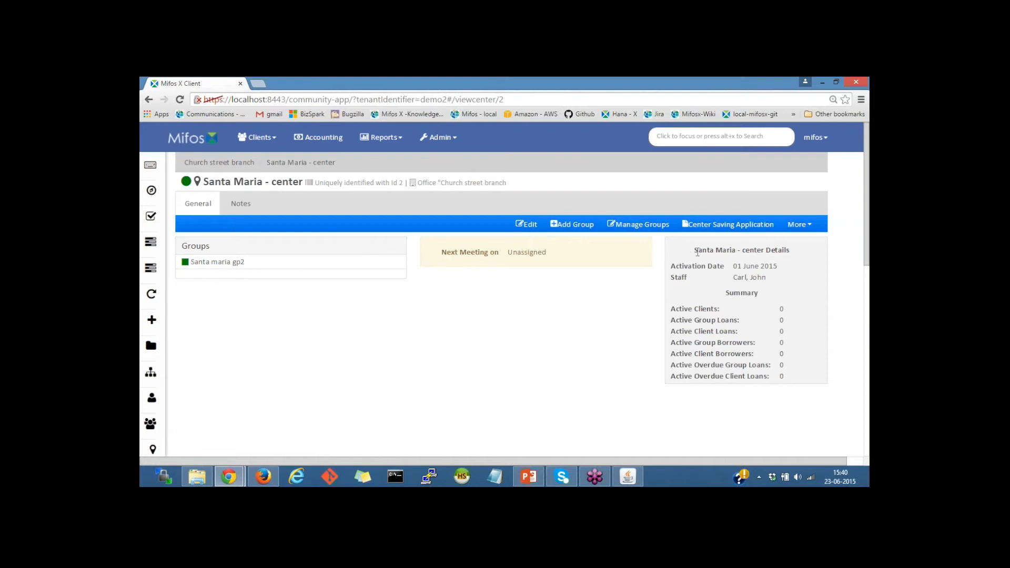
{"action": "left_click_drag", "start_coordinate": [698, 252], "coordinate": [816, 347]}
{"action": "left_click", "coordinate": [831, 348]}
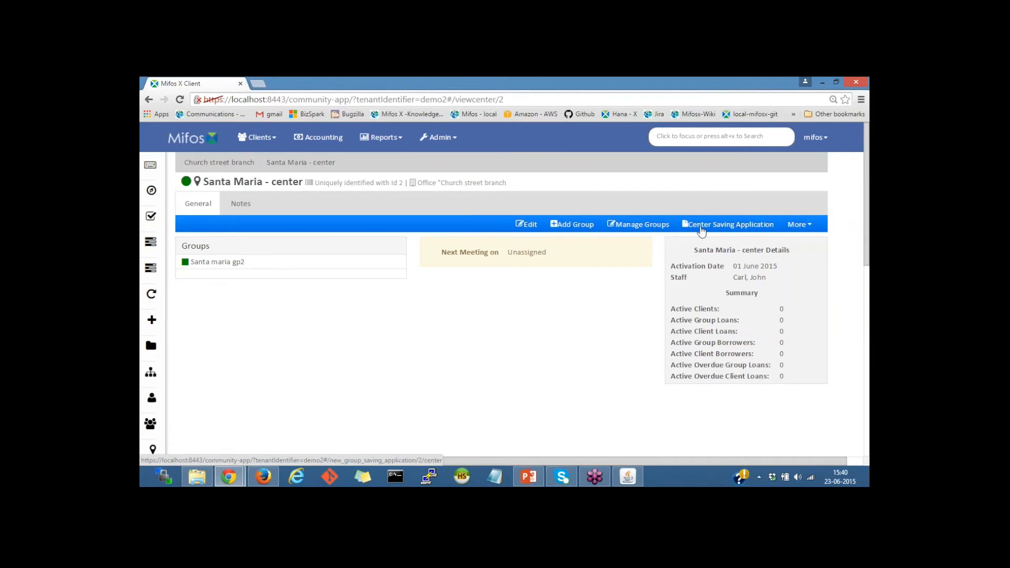
{"action": "left_click", "coordinate": [802, 227]}
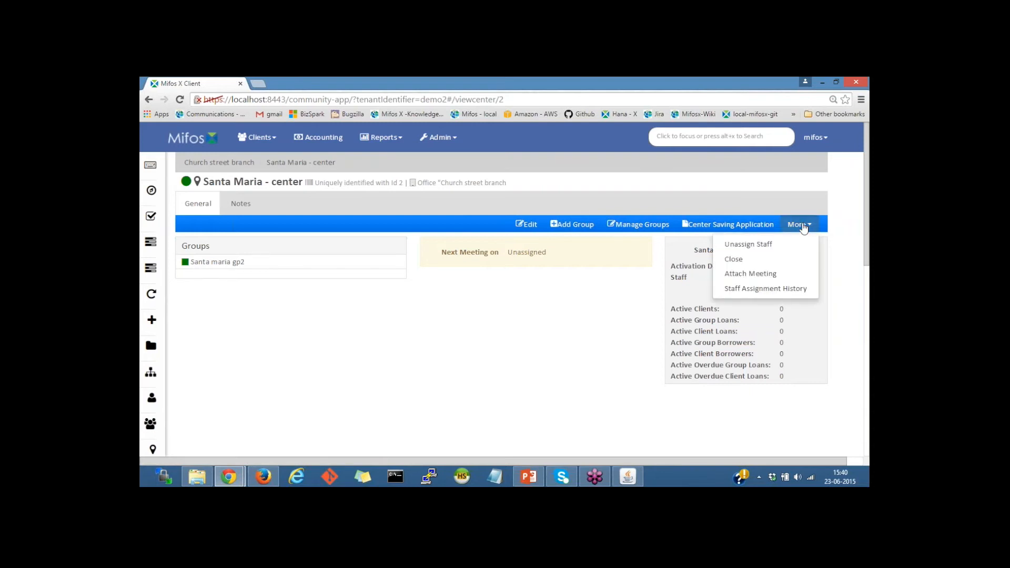
Attach a meeting starting 01 June 2015 to Santa Maria - center, then open Santa maria gp2.
{"action": "left_click", "coordinate": [748, 274]}
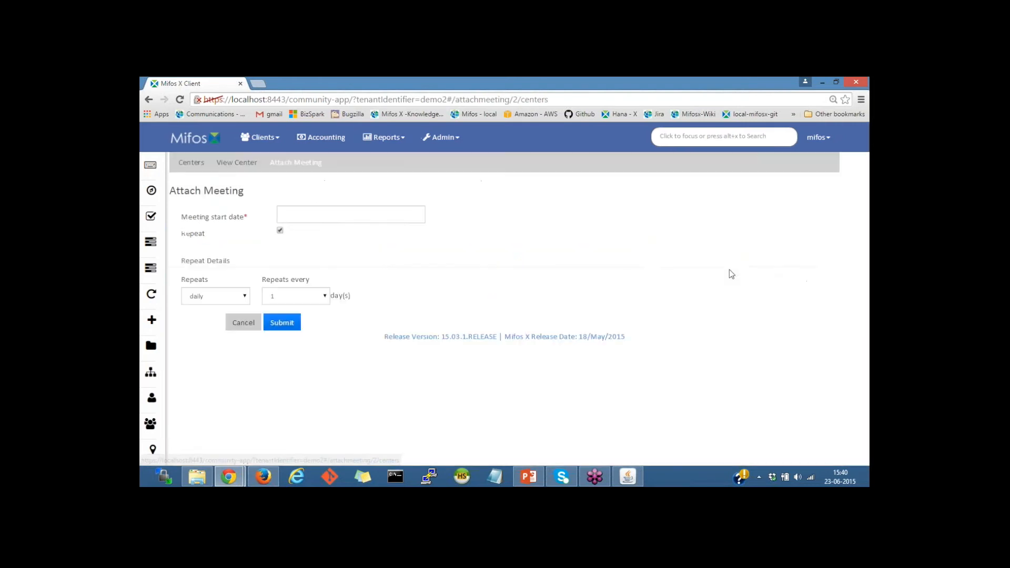
{"action": "left_click", "coordinate": [306, 215]}
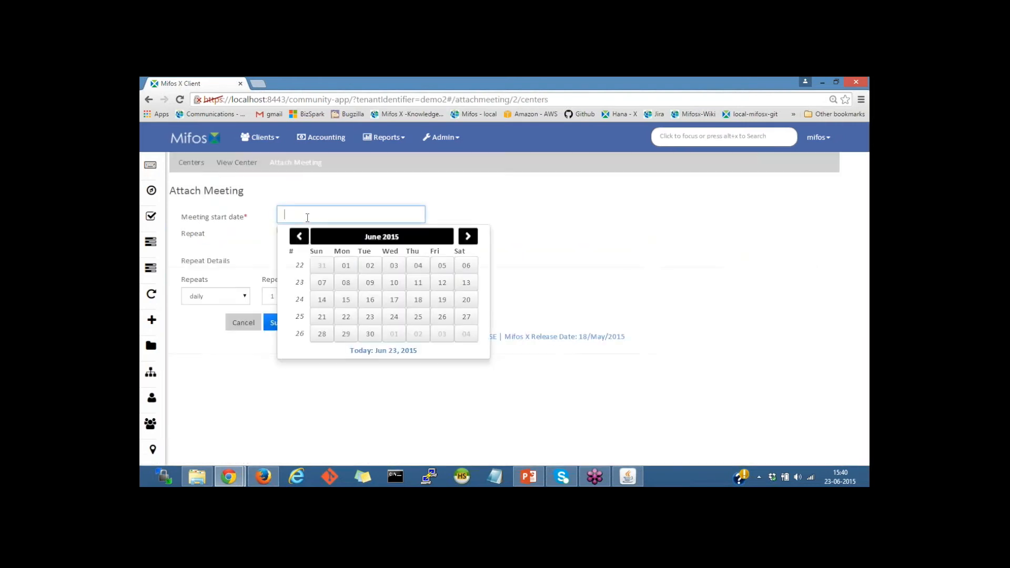
{"action": "left_click", "coordinate": [347, 267]}
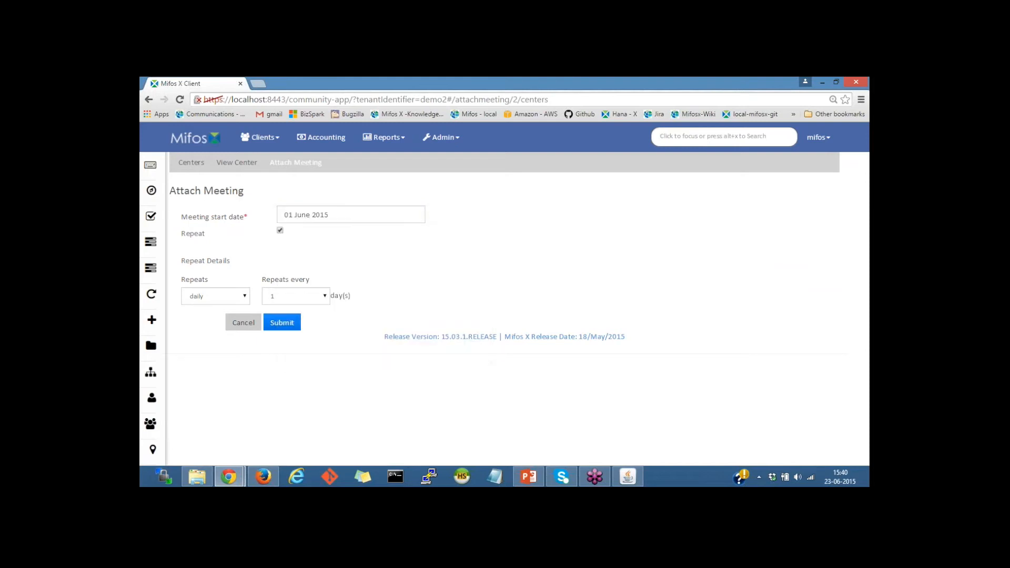
{"action": "left_click", "coordinate": [279, 327]}
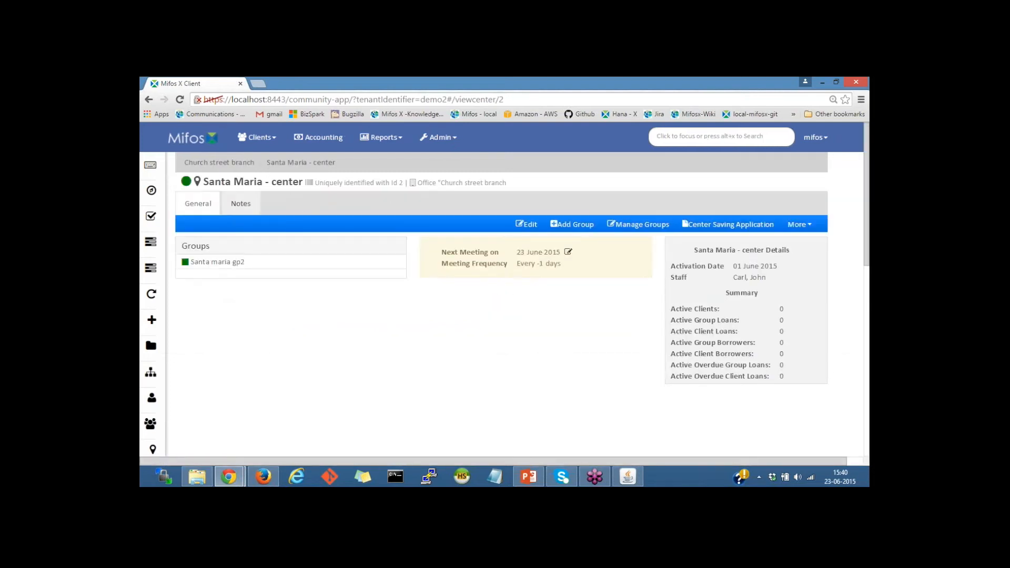
{"action": "left_click", "coordinate": [227, 263]}
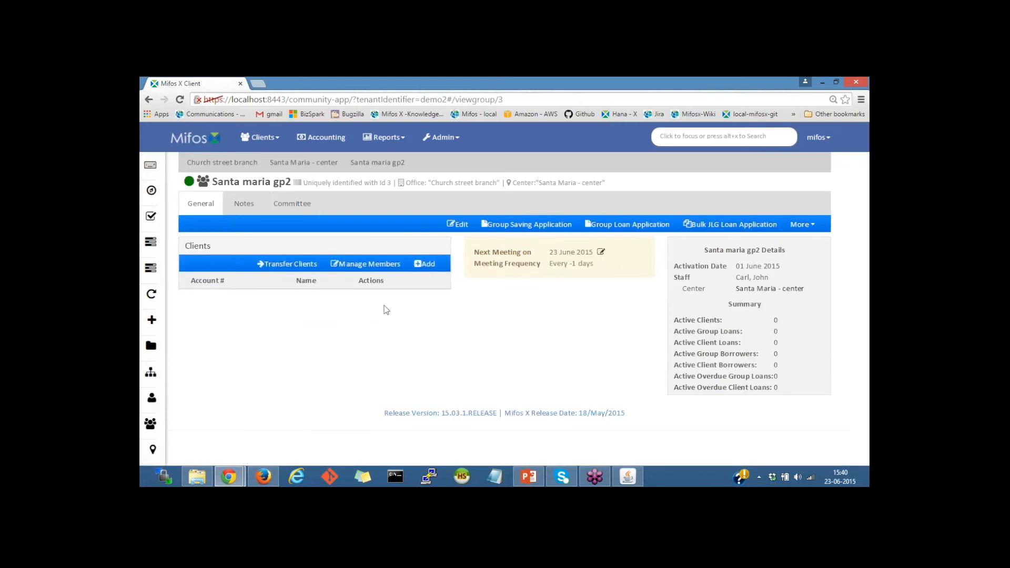
Open Manage Members for the group and search members for 'sha'.
{"action": "left_click", "coordinate": [373, 269]}
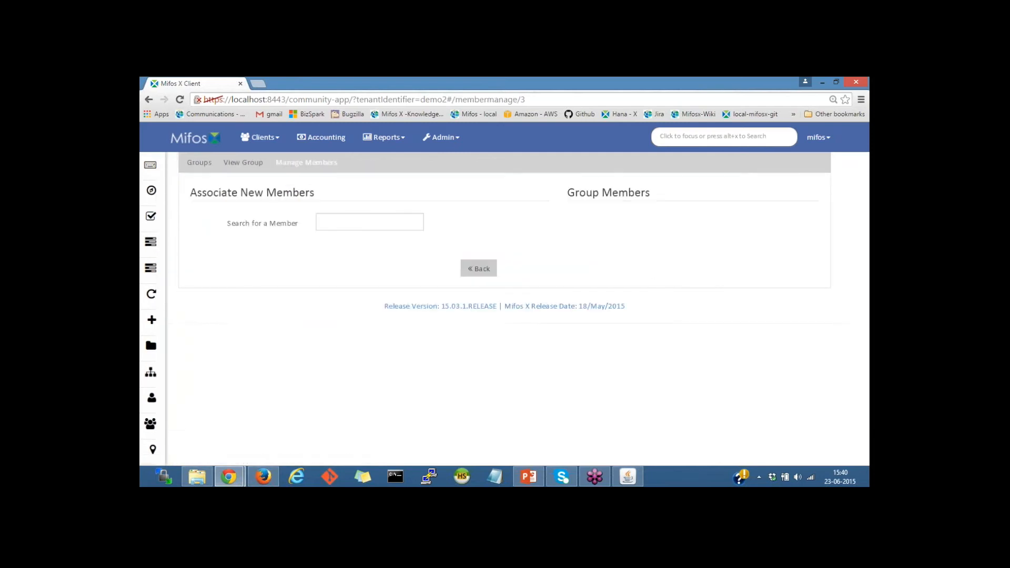
{"action": "left_click", "coordinate": [339, 224]}
{"action": "type", "text": "a"}
{"action": "key", "text": "BackSpace"}
{"action": "type", "text": "sha"}
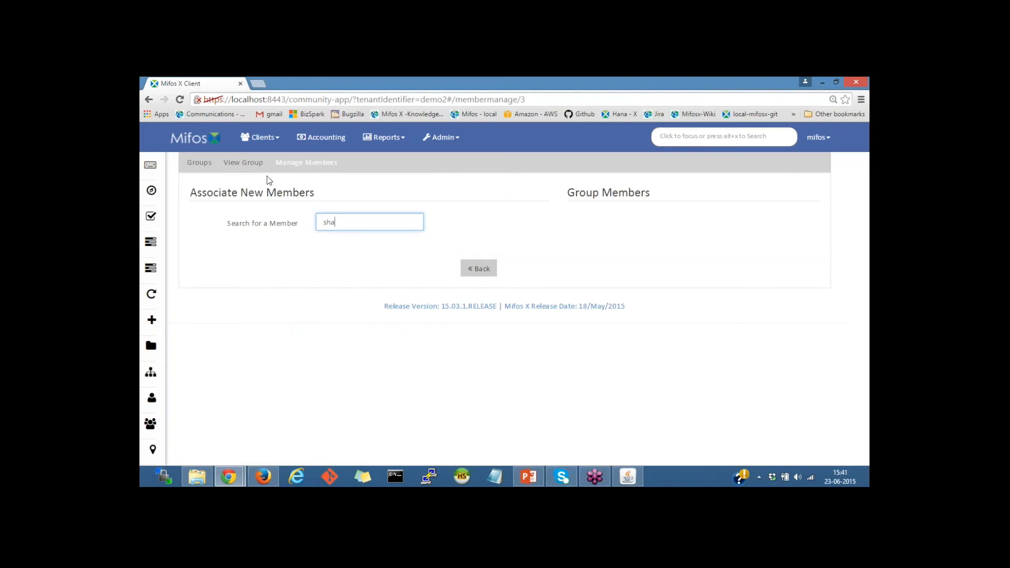
Return to the Santa maria gp2 group page, then load the list of all clients.
{"action": "left_click", "coordinate": [255, 165]}
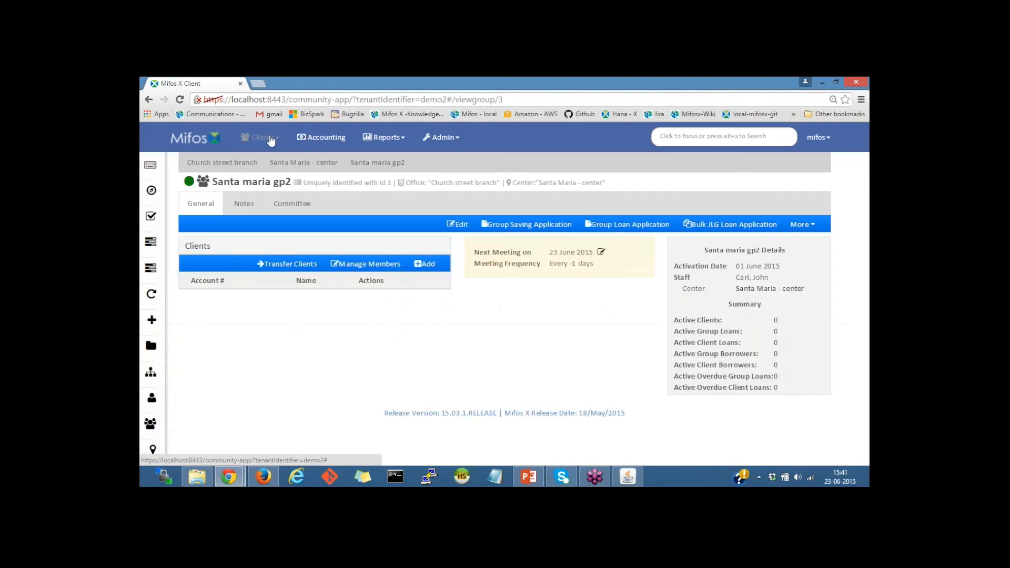
{"action": "left_click", "coordinate": [271, 138]}
{"action": "left_click", "coordinate": [259, 163]}
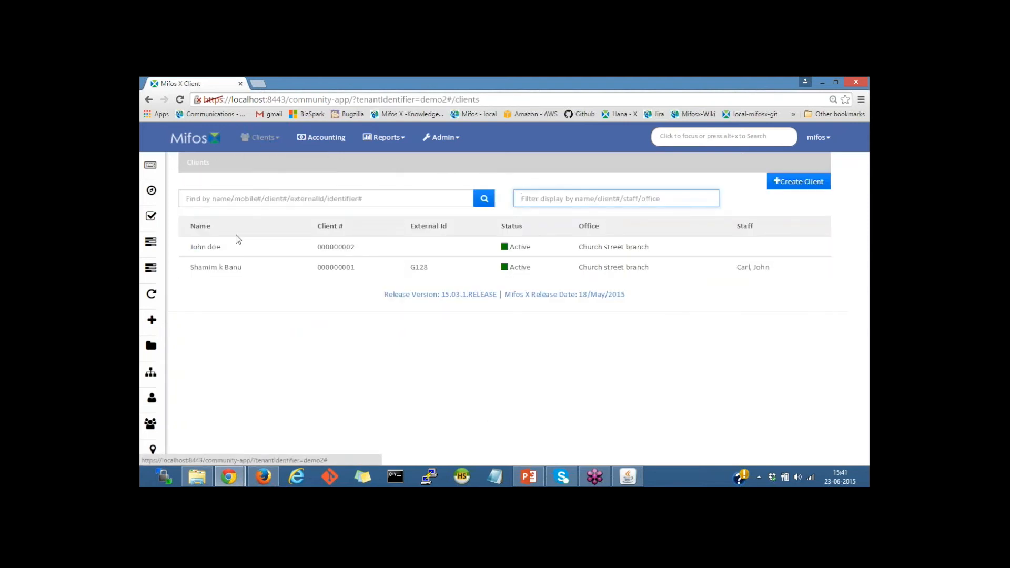
{"action": "left_click", "coordinate": [263, 137]}
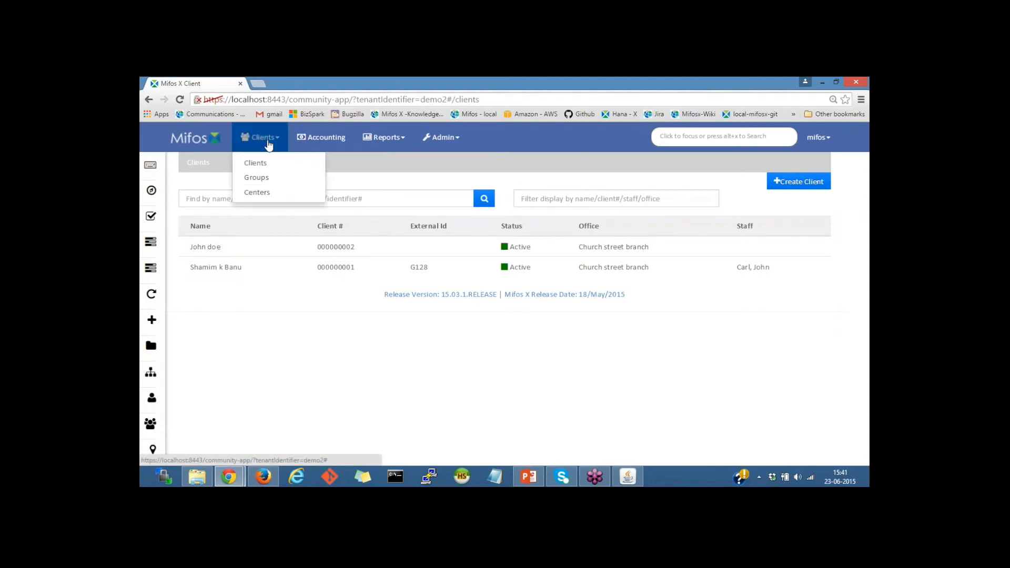
{"action": "left_click", "coordinate": [266, 163]}
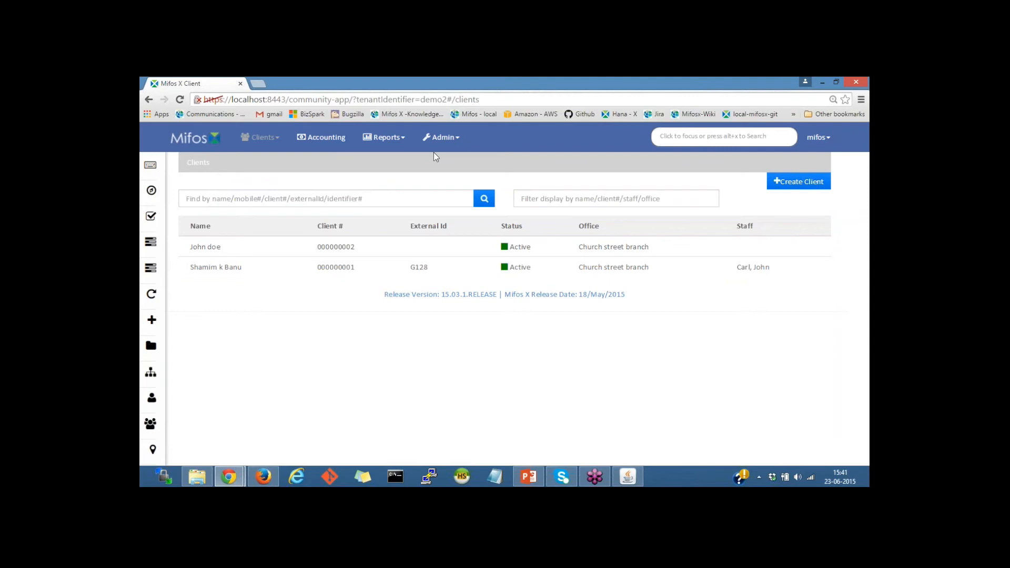
Search globally for the demo client by name and open their client record.
{"action": "left_click", "coordinate": [673, 136]}
{"action": "type", "text": "john"}
{"action": "key", "text": "Return"}
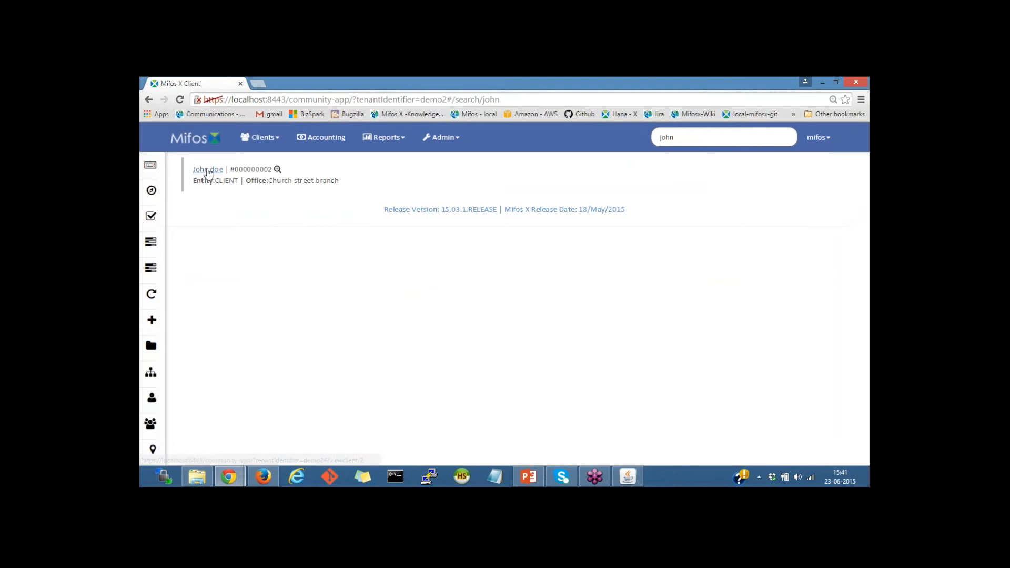
{"action": "left_click_drag", "start_coordinate": [196, 181], "coordinate": [228, 182]}
{"action": "left_click", "coordinate": [239, 183]}
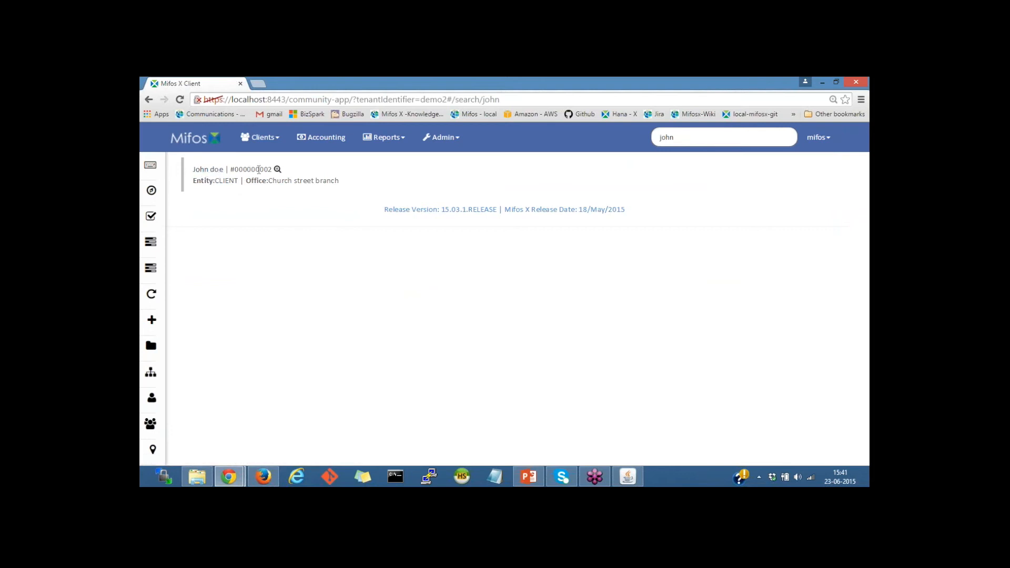
{"action": "left_click", "coordinate": [208, 172]}
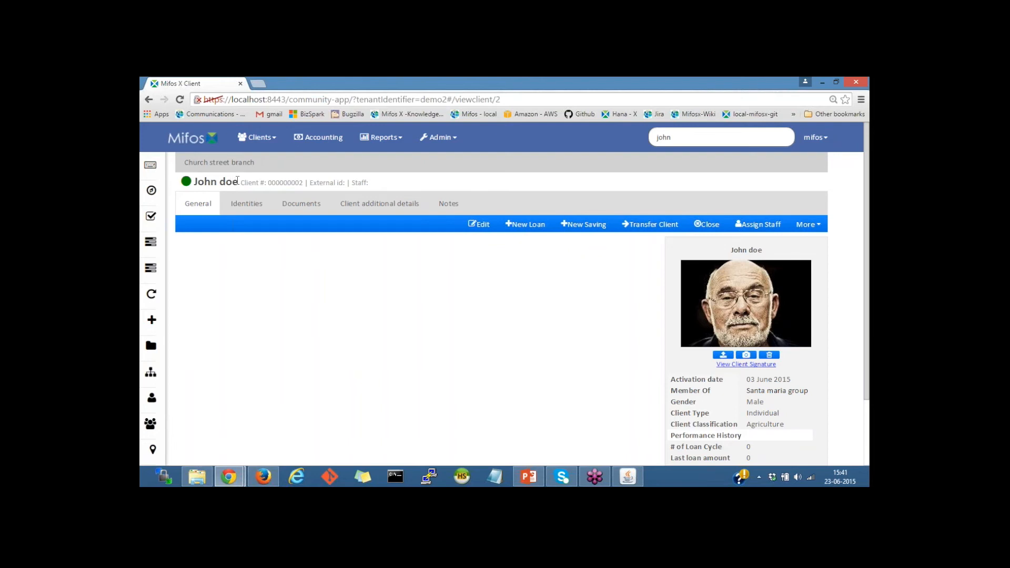
Search 'sa' to open the Santa Maria center record, then return to the clients list.
{"action": "double_click", "coordinate": [668, 138]}
{"action": "type", "text": "santa"}
{"action": "key", "text": "Return"}
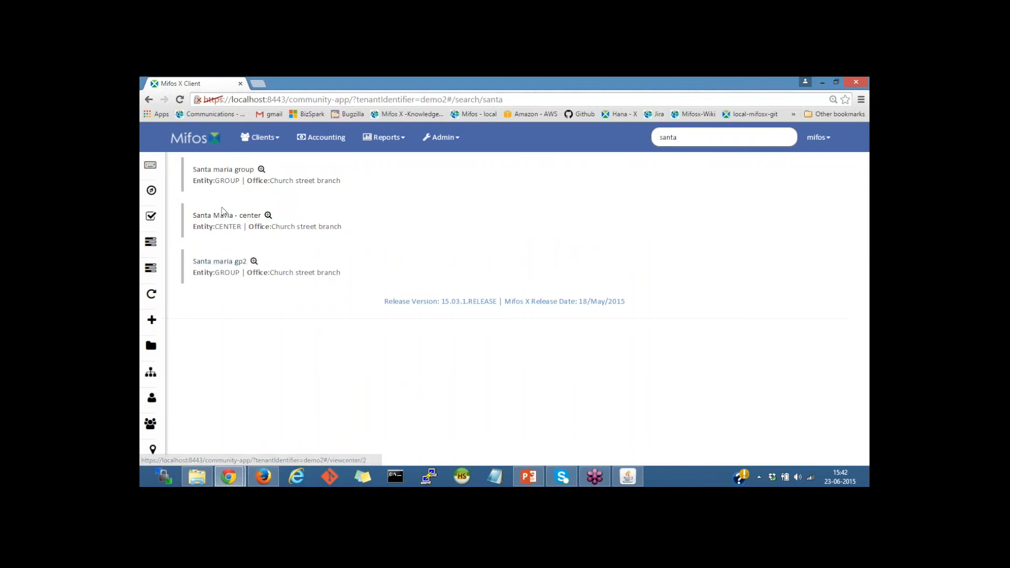
{"action": "left_click", "coordinate": [220, 218]}
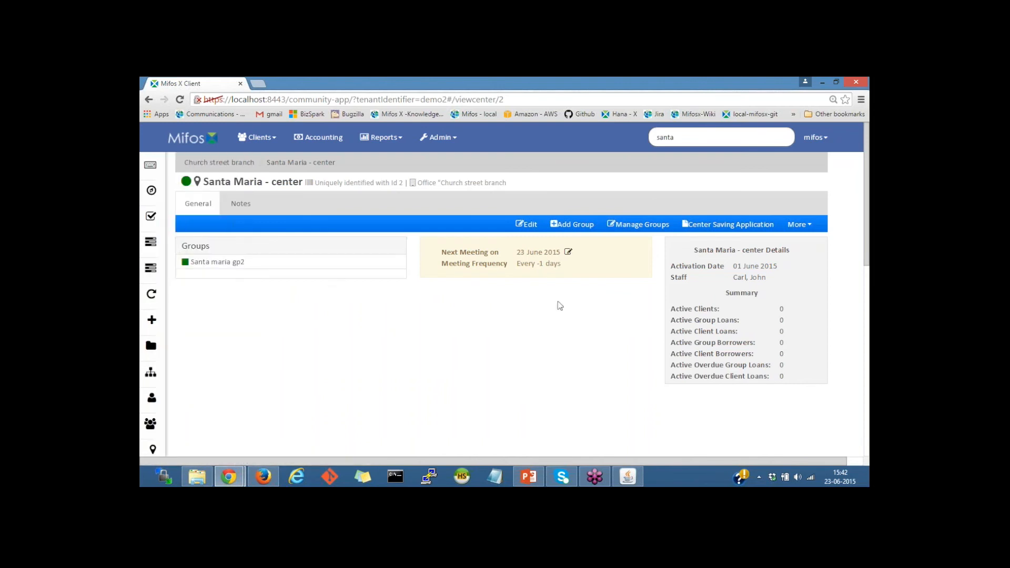
{"action": "left_click", "coordinate": [258, 138]}
{"action": "left_click", "coordinate": [258, 164]}
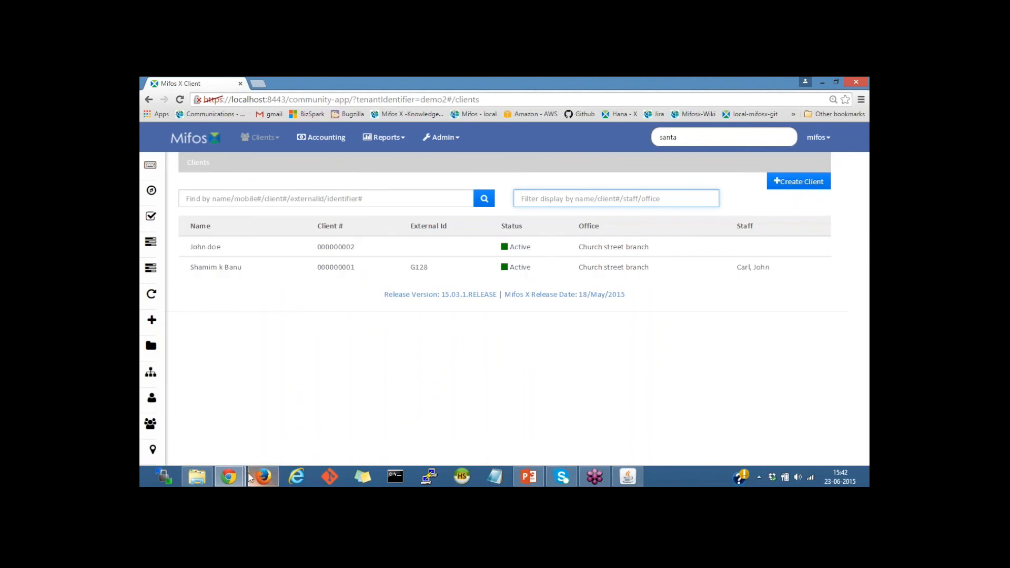
In the demo server's window, open a demo client's record showing the Loan Account Overview.
{"action": "mouse_move", "coordinate": [229, 476]}
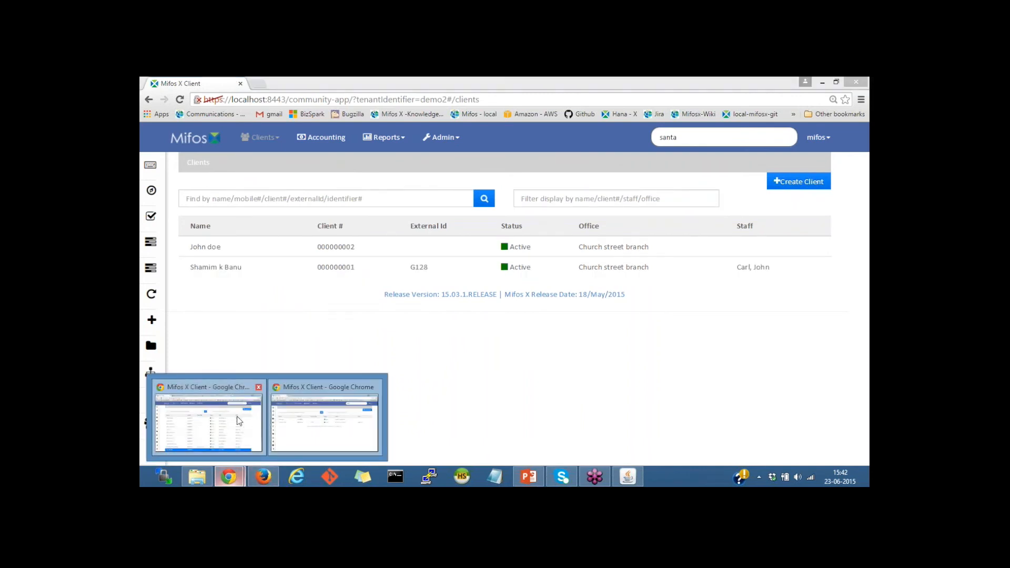
{"action": "left_click", "coordinate": [237, 415]}
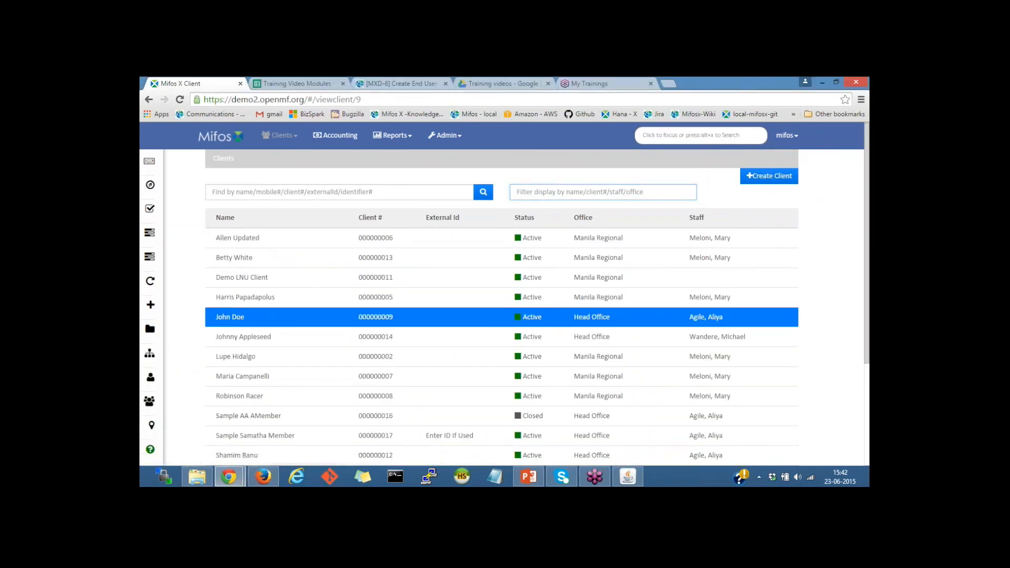
{"action": "left_click", "coordinate": [240, 319]}
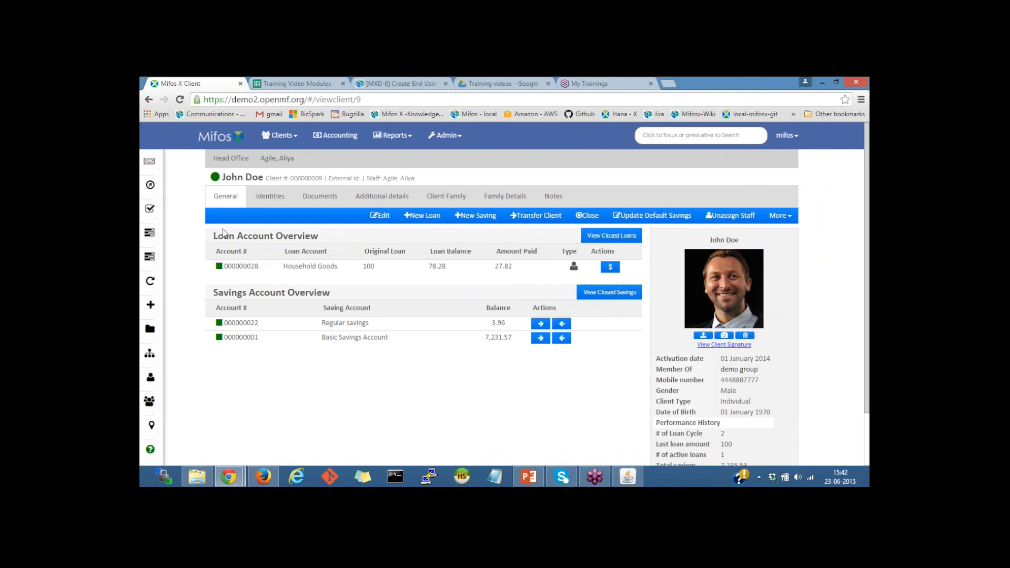
{"action": "left_click_drag", "start_coordinate": [213, 236], "coordinate": [317, 239]}
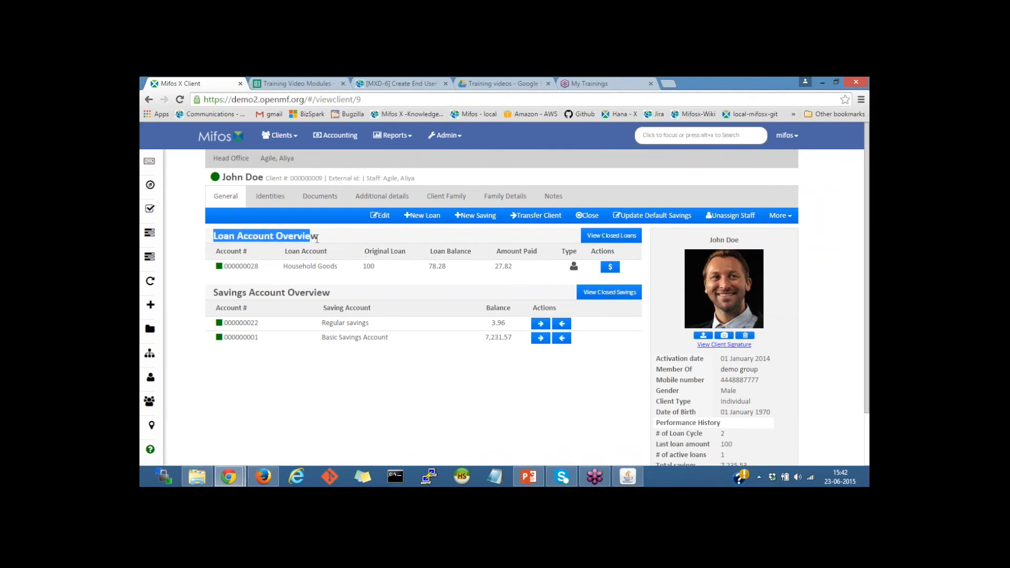
{"action": "left_click", "coordinate": [433, 393]}
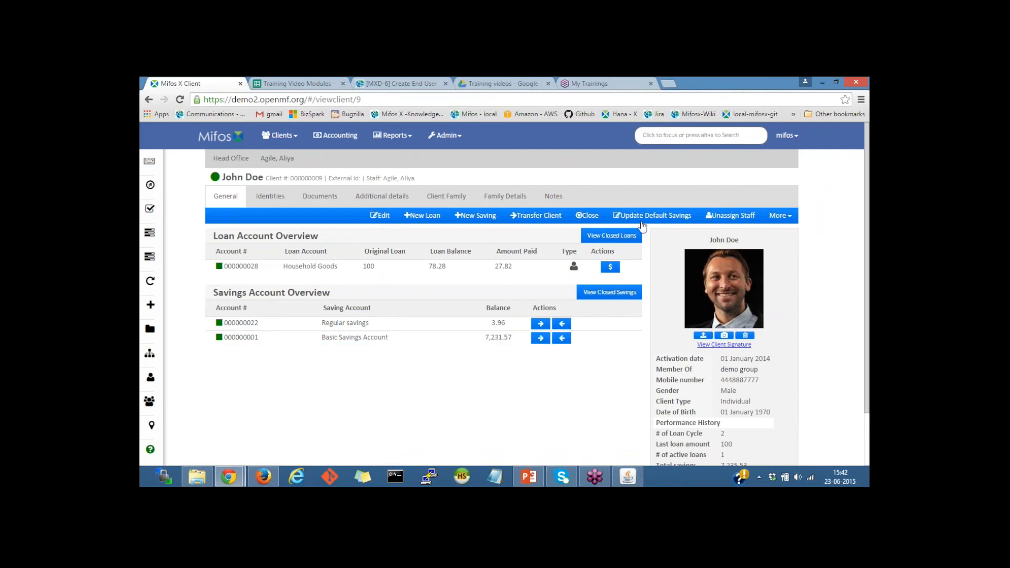
View the client's closed loans and closed savings, then return to the clients list.
{"action": "left_click", "coordinate": [610, 244]}
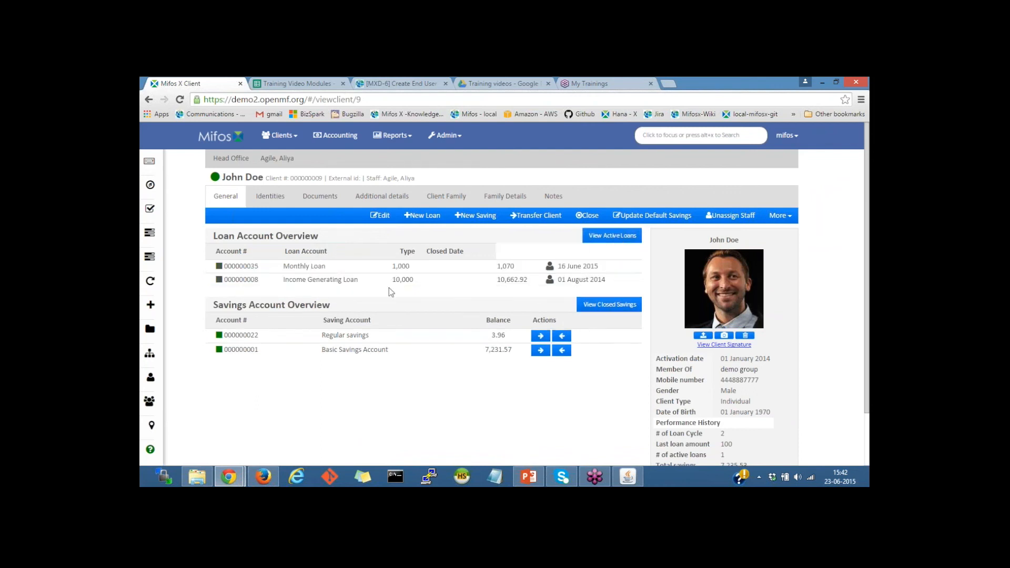
{"action": "left_click", "coordinate": [616, 310]}
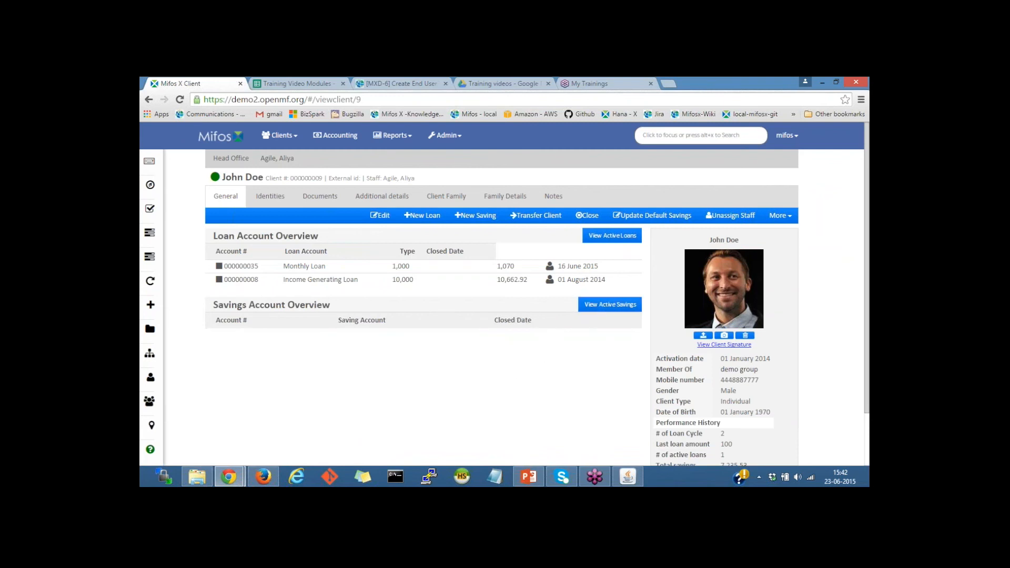
{"action": "left_click", "coordinate": [280, 135]}
{"action": "left_click", "coordinate": [291, 160]}
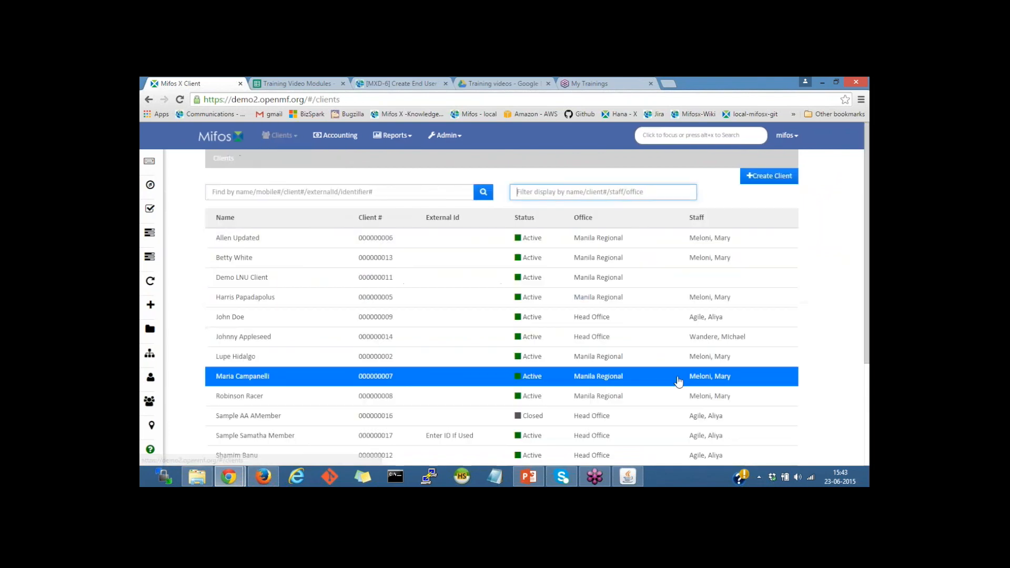